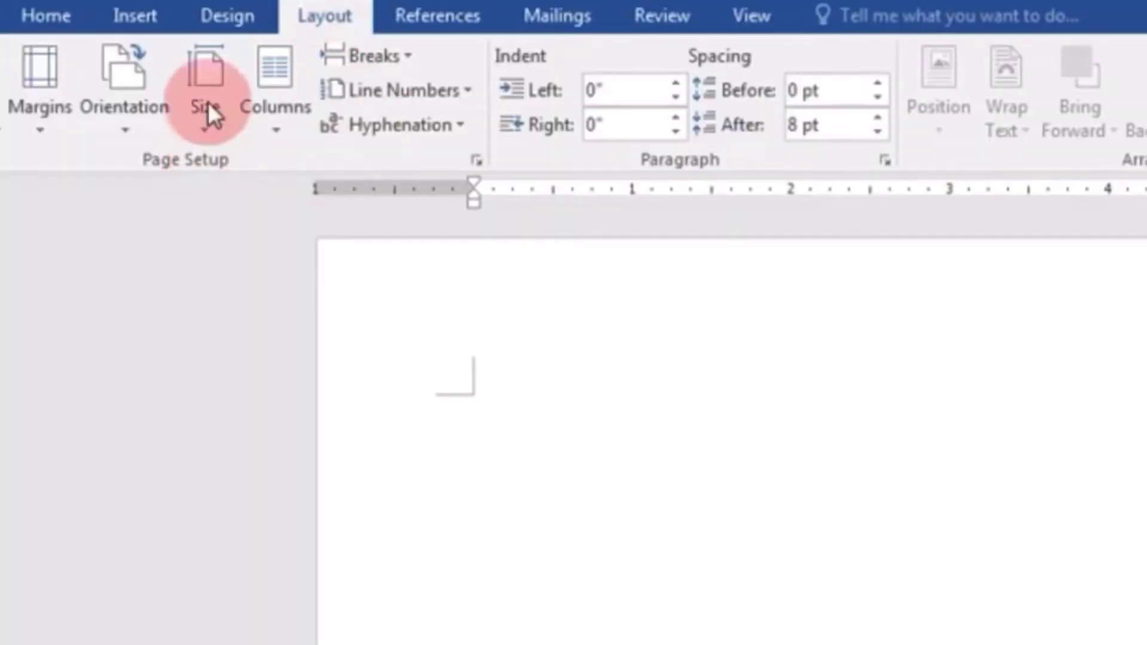
Make the page landscape and paste in the title 'STRUKTUR ORGANISASI / PERPUSTAKAAN SMK NEGERI 1 LUBUKLINGGAU'
click(135, 116)
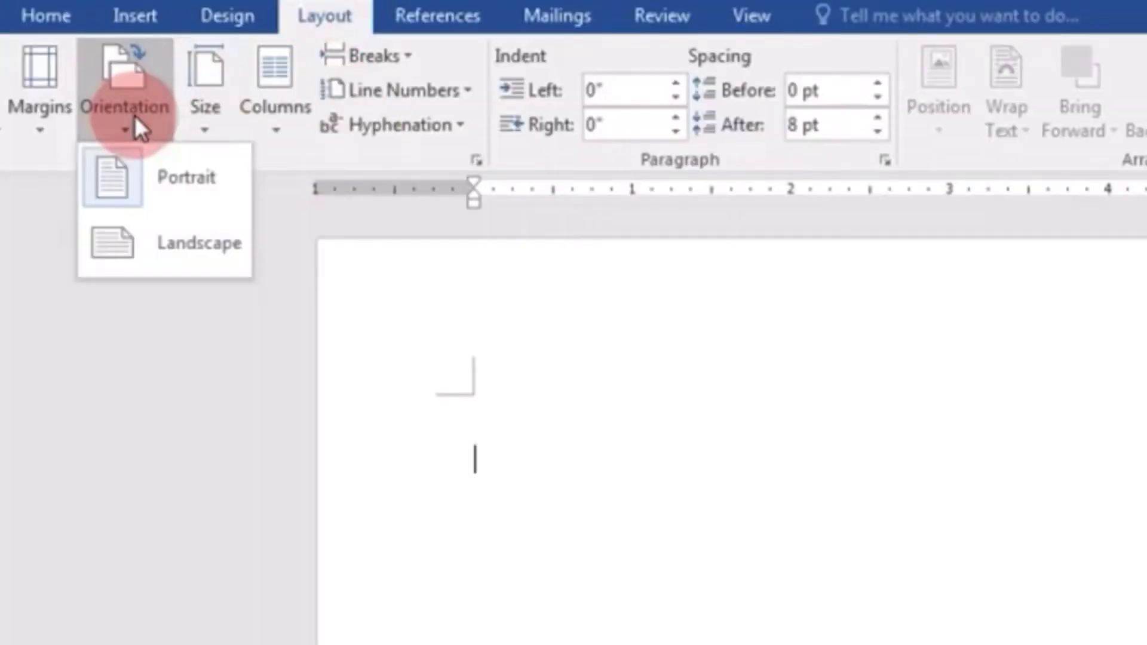
click(199, 255)
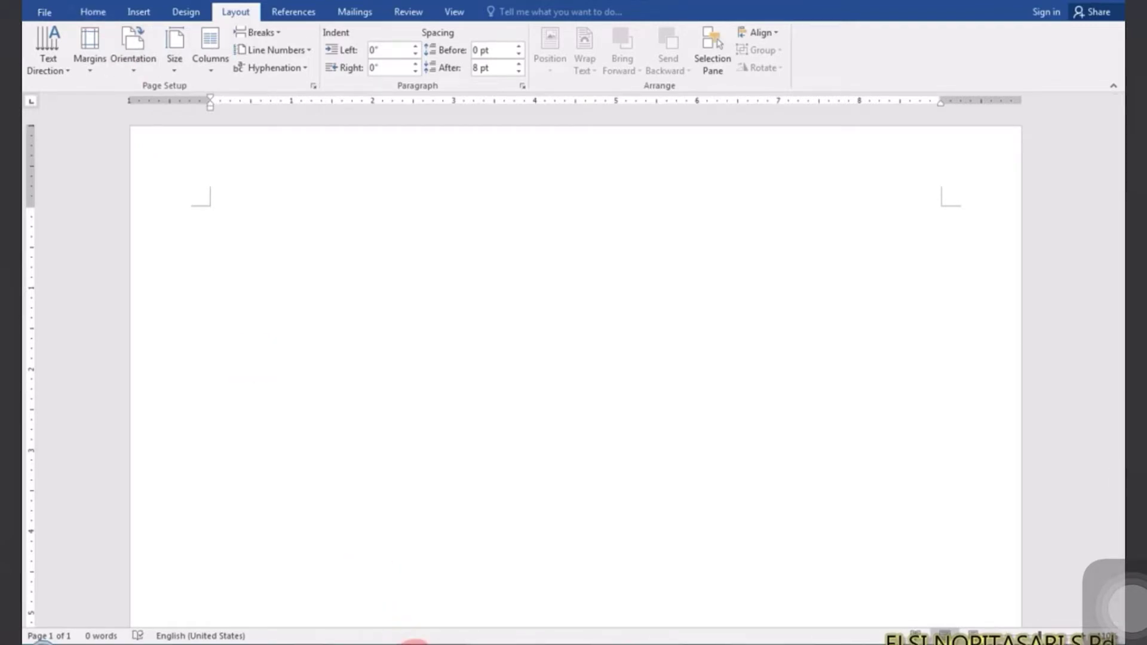
mouse_move(414, 644)
click(385, 561)
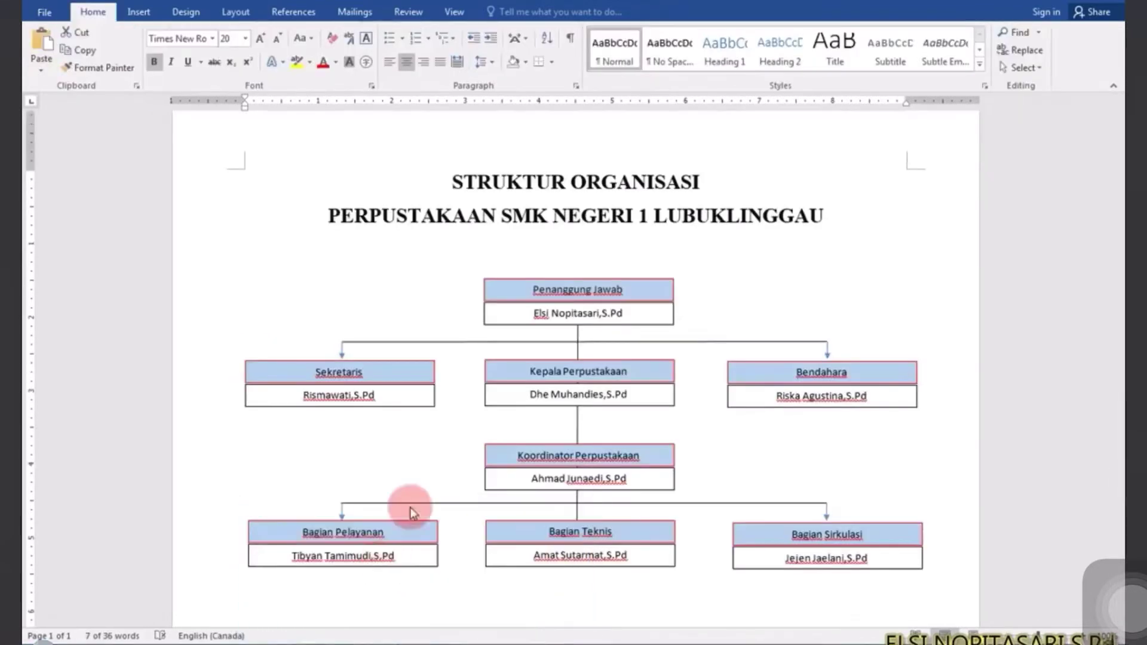
triple_click(505, 223)
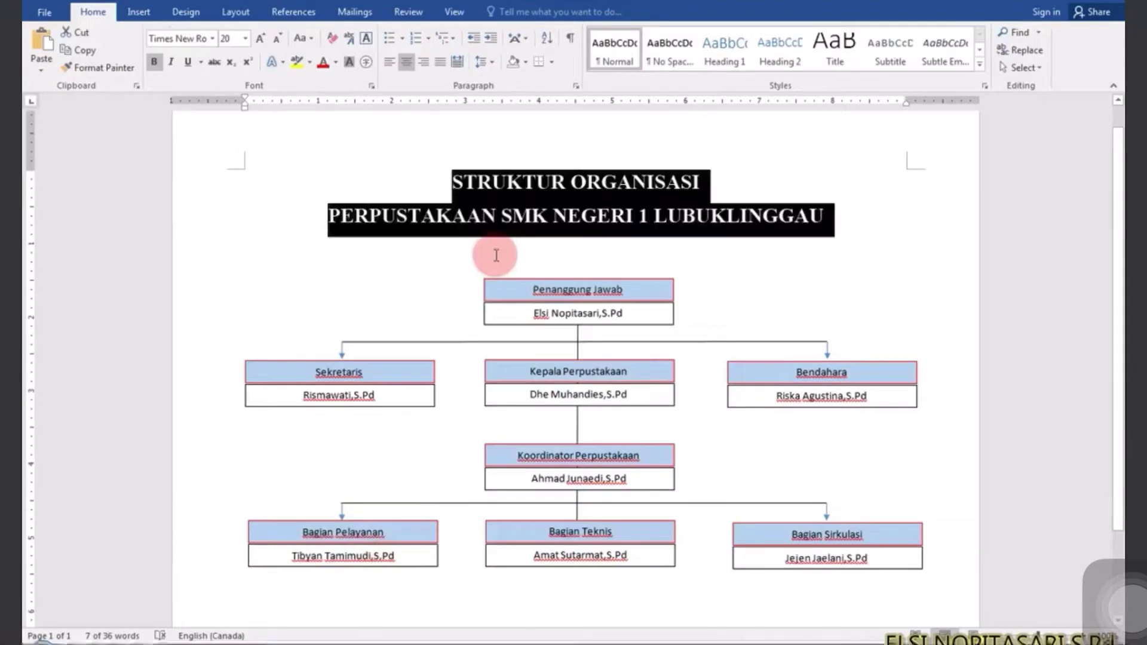
right_click(536, 193)
click(572, 221)
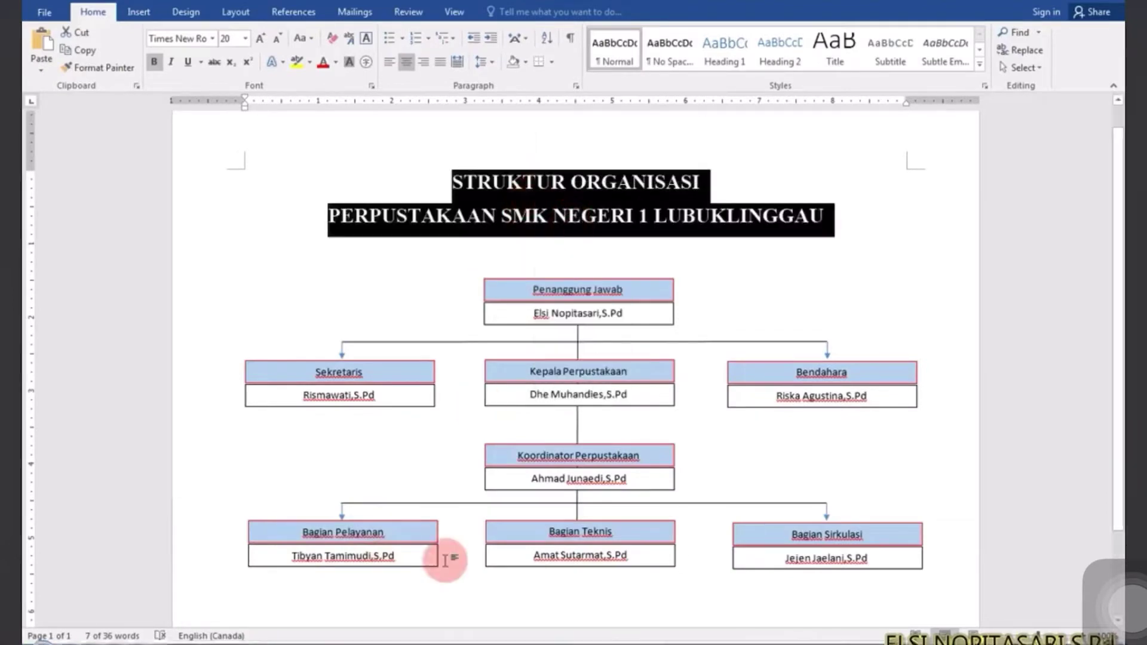
mouse_move(421, 638)
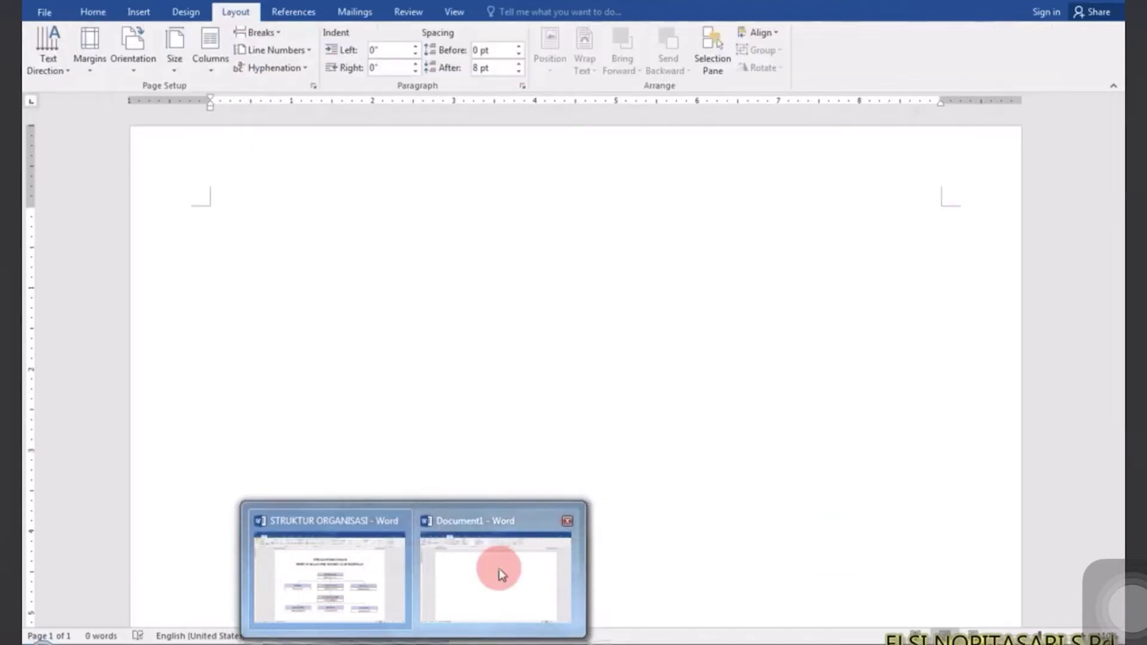
click(499, 567)
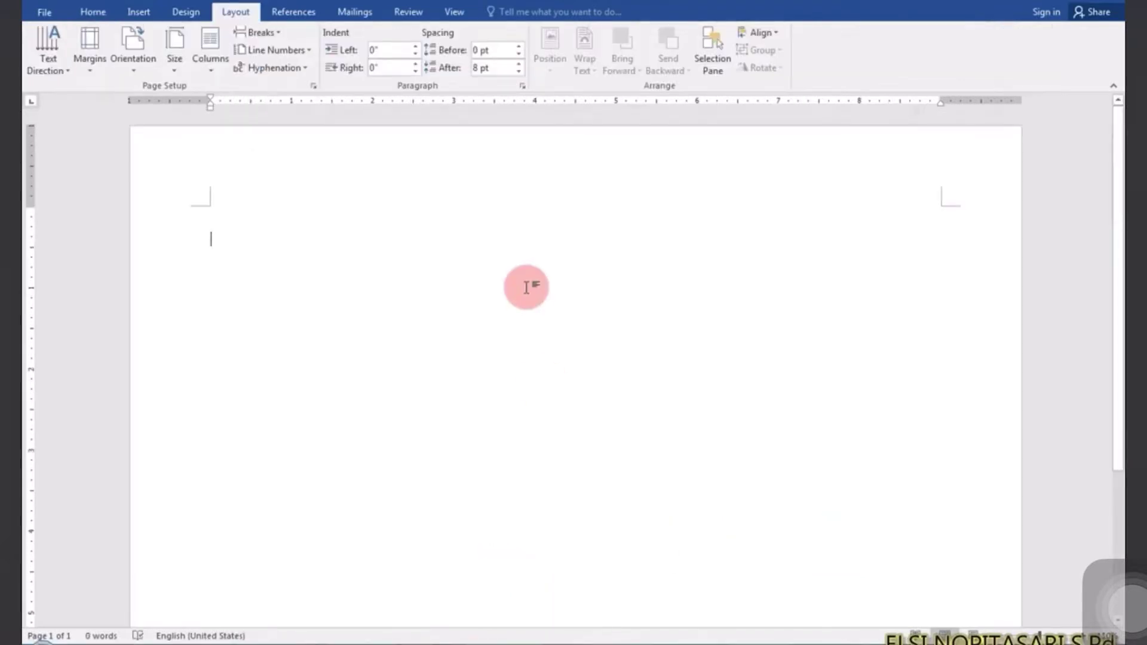
key(ctrl+v)
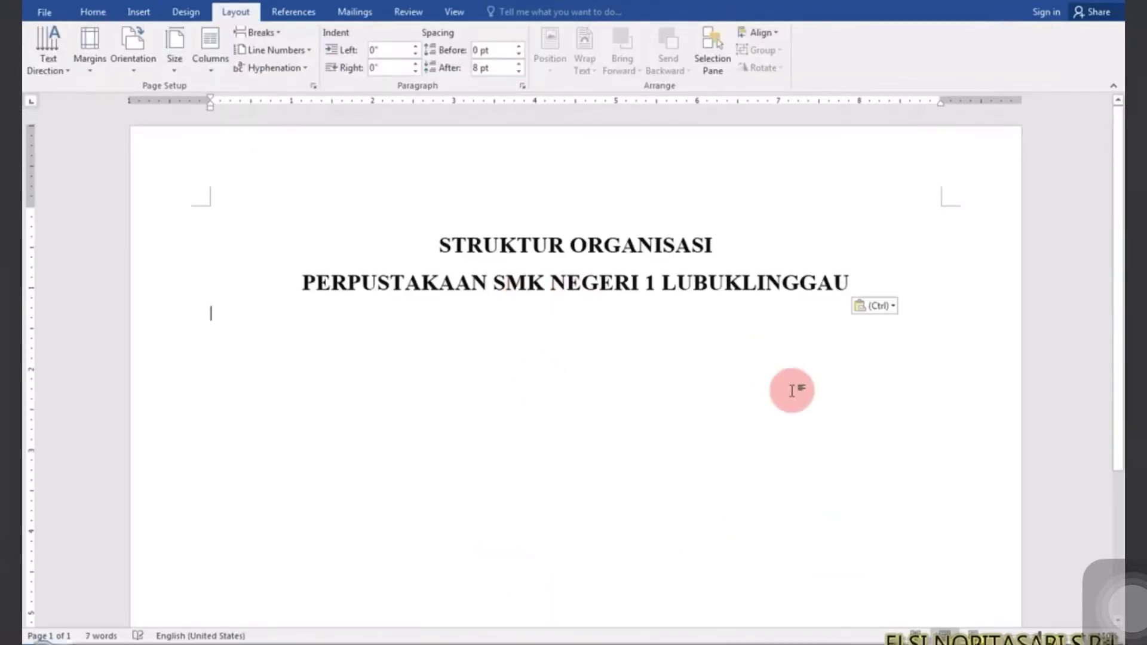
key(Return)
key(Return)
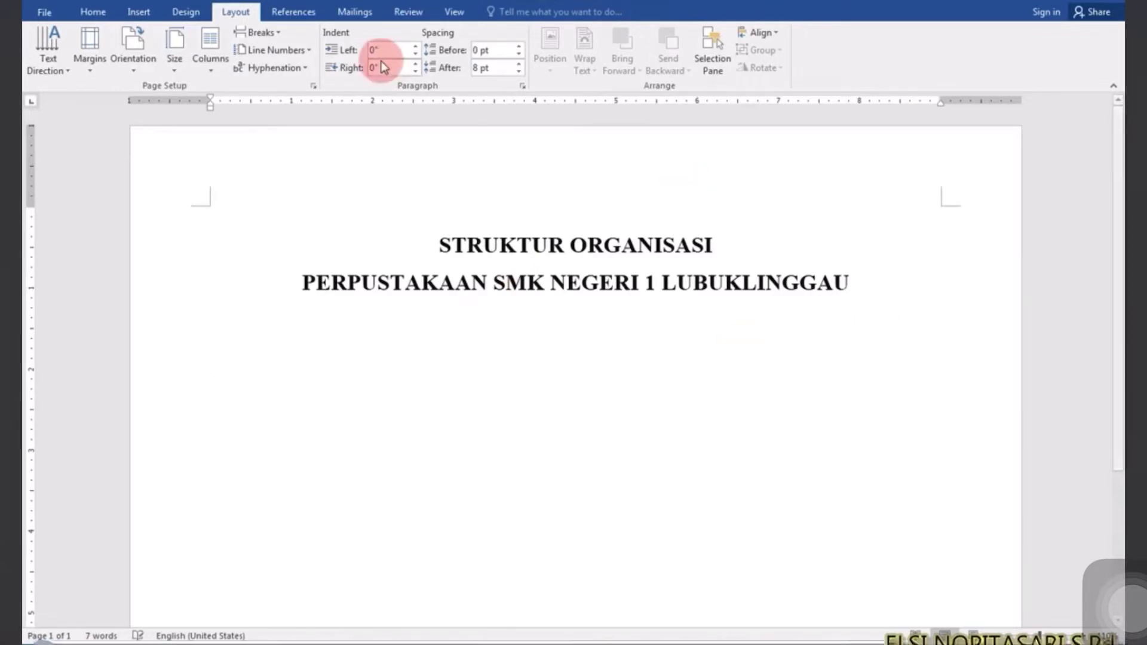
click(141, 13)
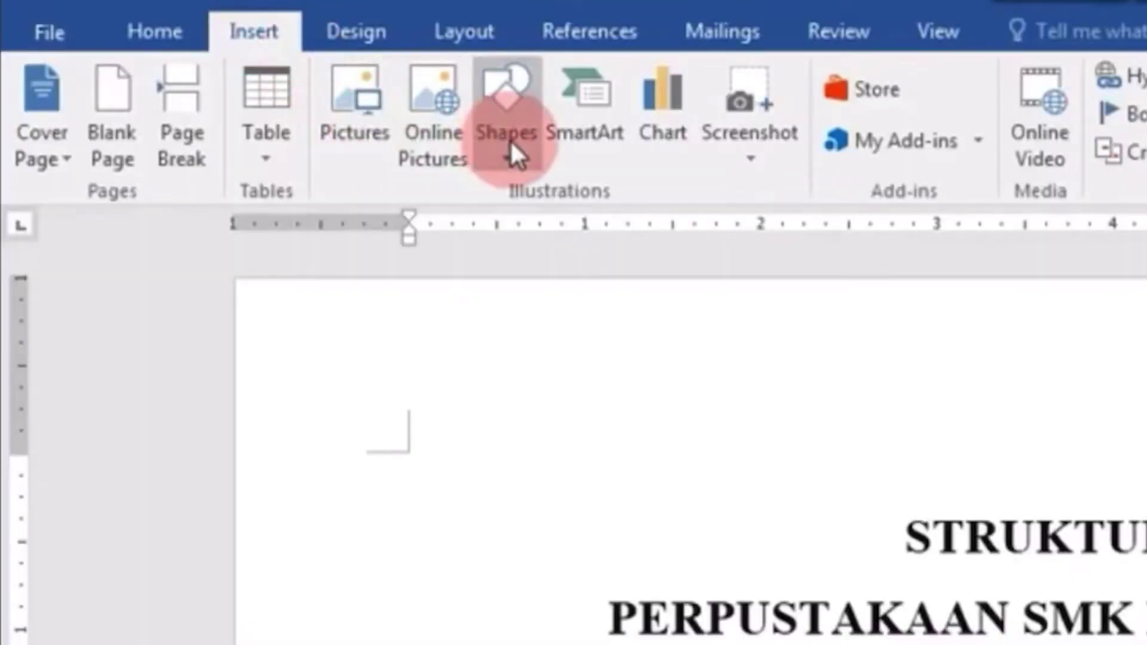
Draw a wide, short rectangle, about 0.35" by 2.47", beneath the title
click(511, 146)
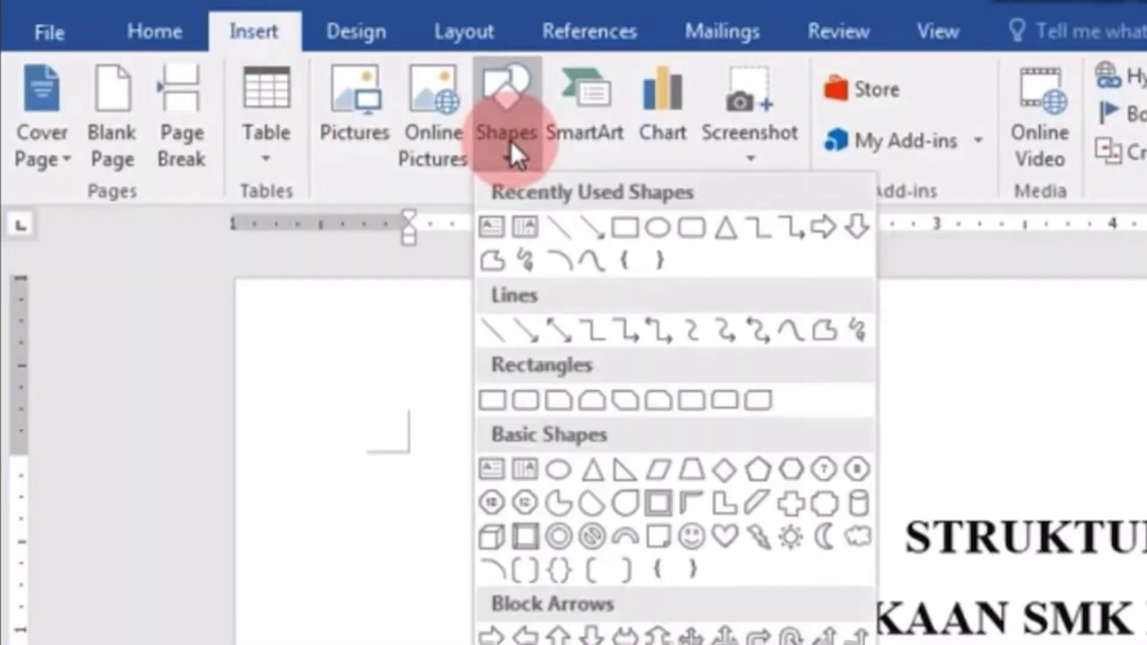
click(633, 224)
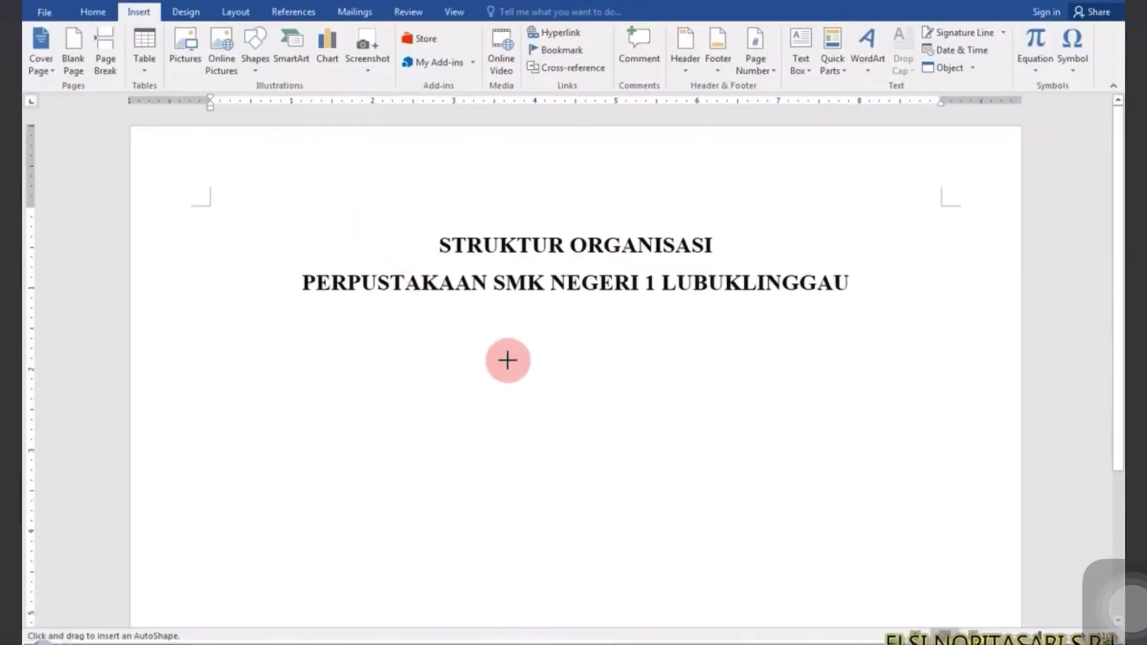
drag(490, 359, 677, 391)
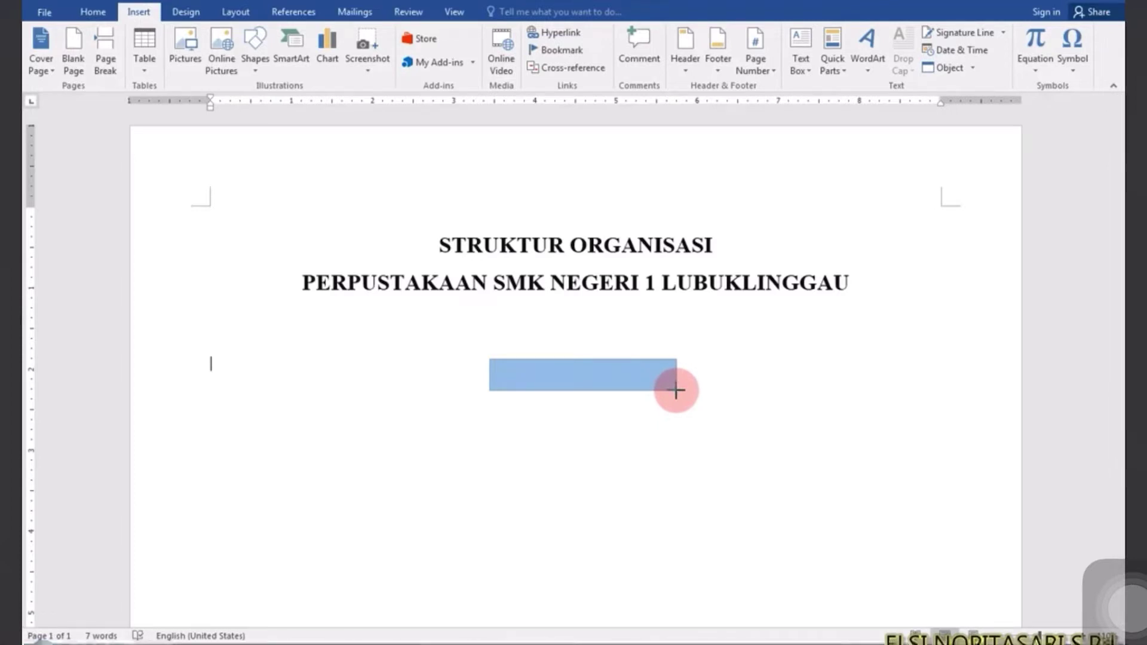
mouse_move(676, 391)
mouse_down()
mouse_move(717, 392)
mouse_move(656, 397)
mouse_move(644, 375)
mouse_move(635, 392)
mouse_move(690, 387)
mouse_move(642, 384)
mouse_up()
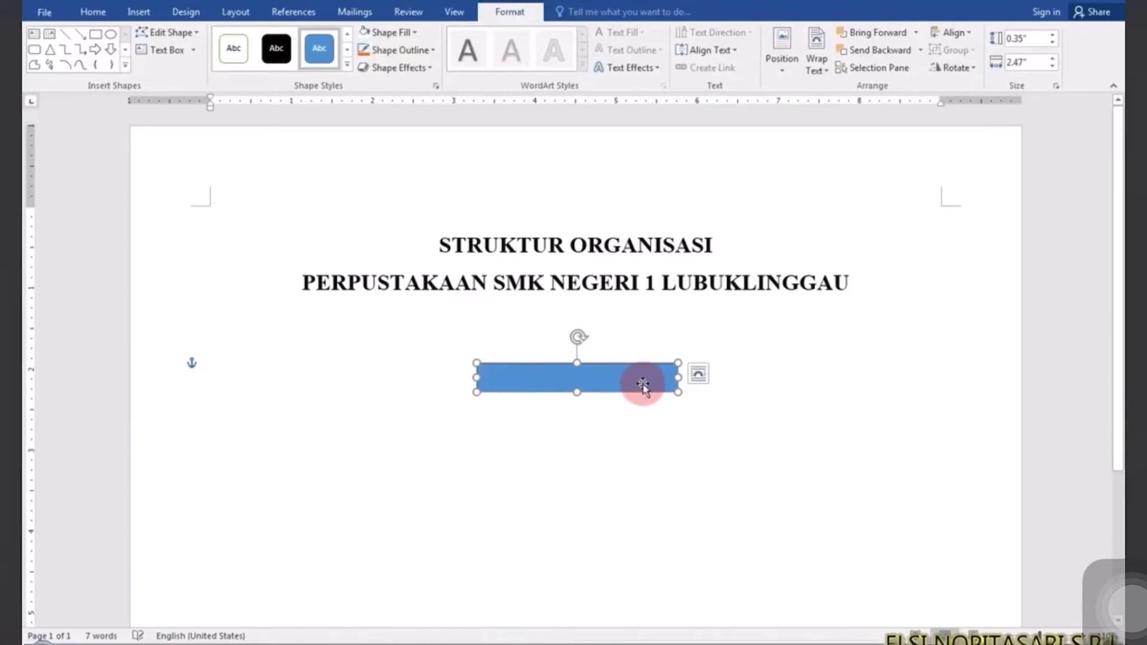
Fill the rectangle white and stack a pasted copy directly beneath it
click(418, 30)
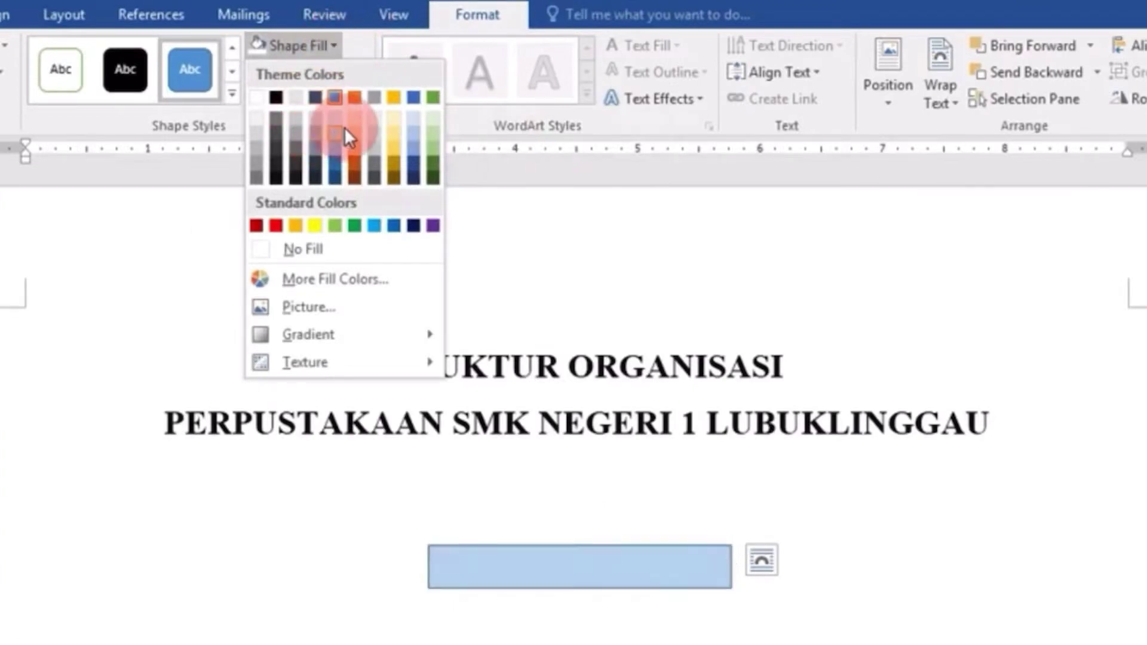
click(256, 98)
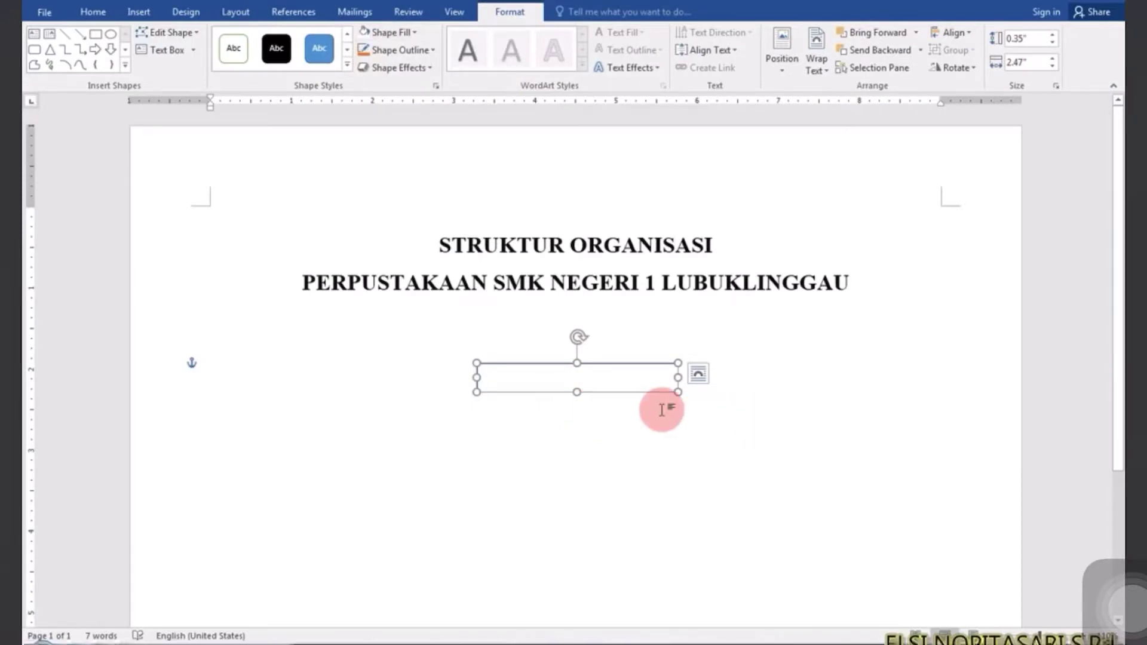
key(ctrl+v)
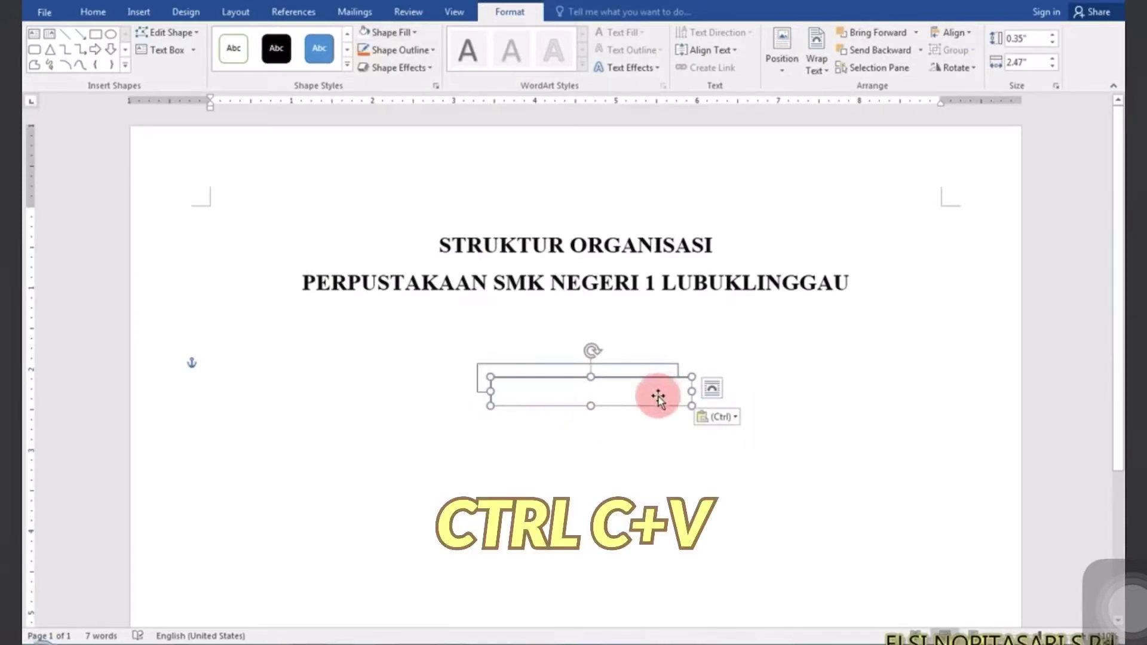
drag(657, 396, 646, 412)
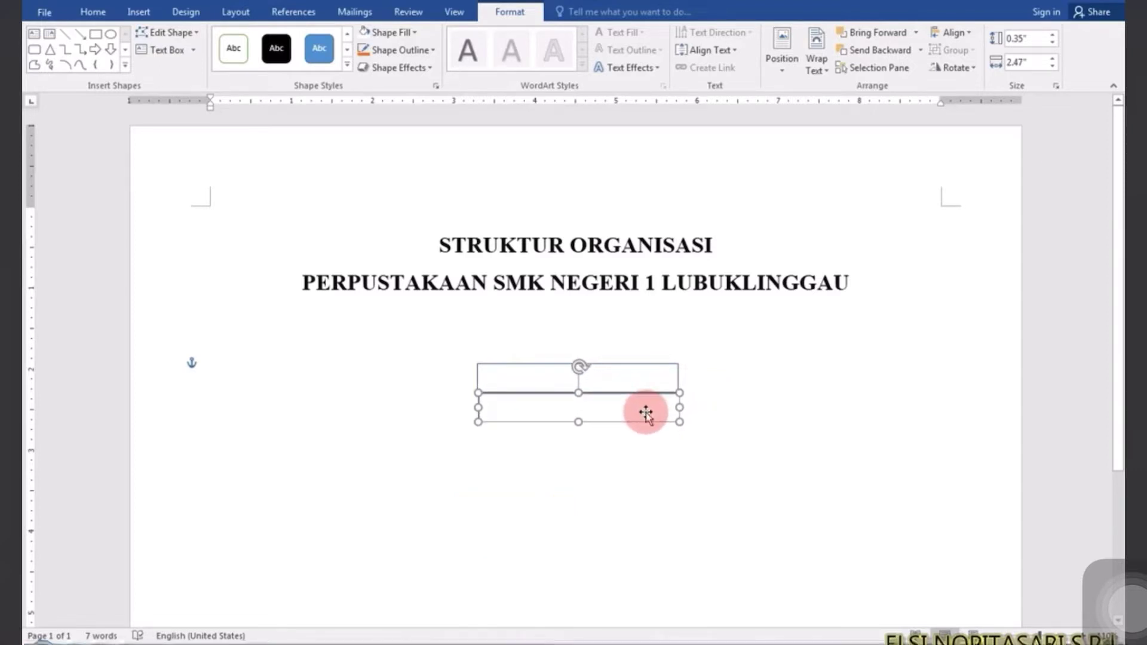
click(873, 494)
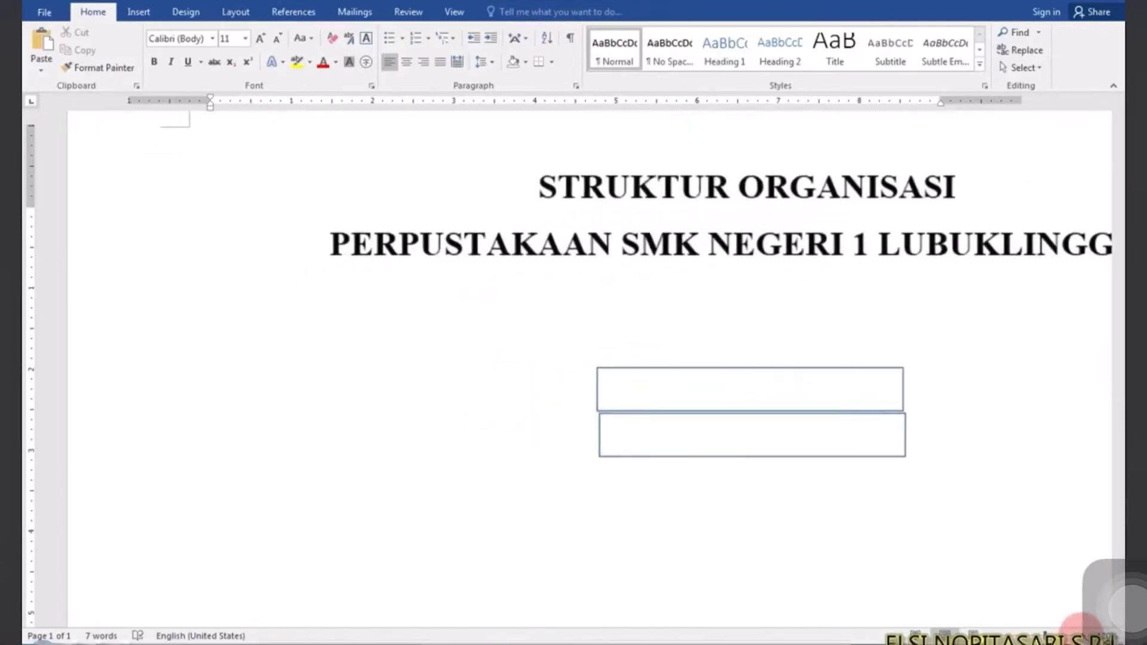
mouse_move(888, 618)
mouse_down()
mouse_move(730, 624)
mouse_move(860, 625)
mouse_up()
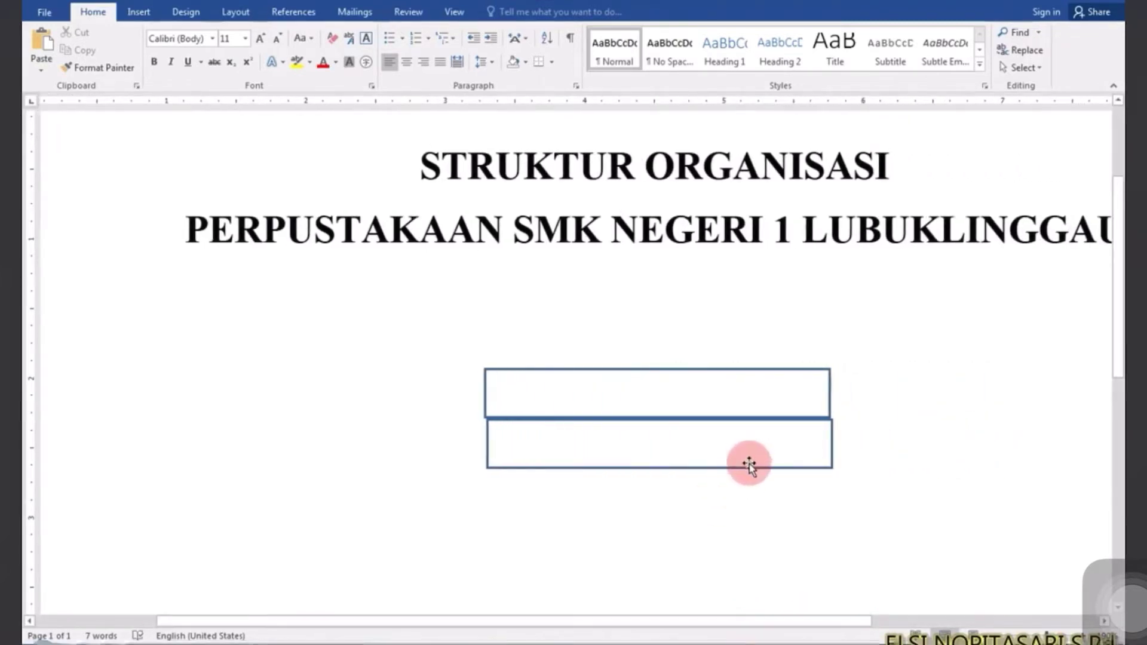
drag(749, 467, 748, 465)
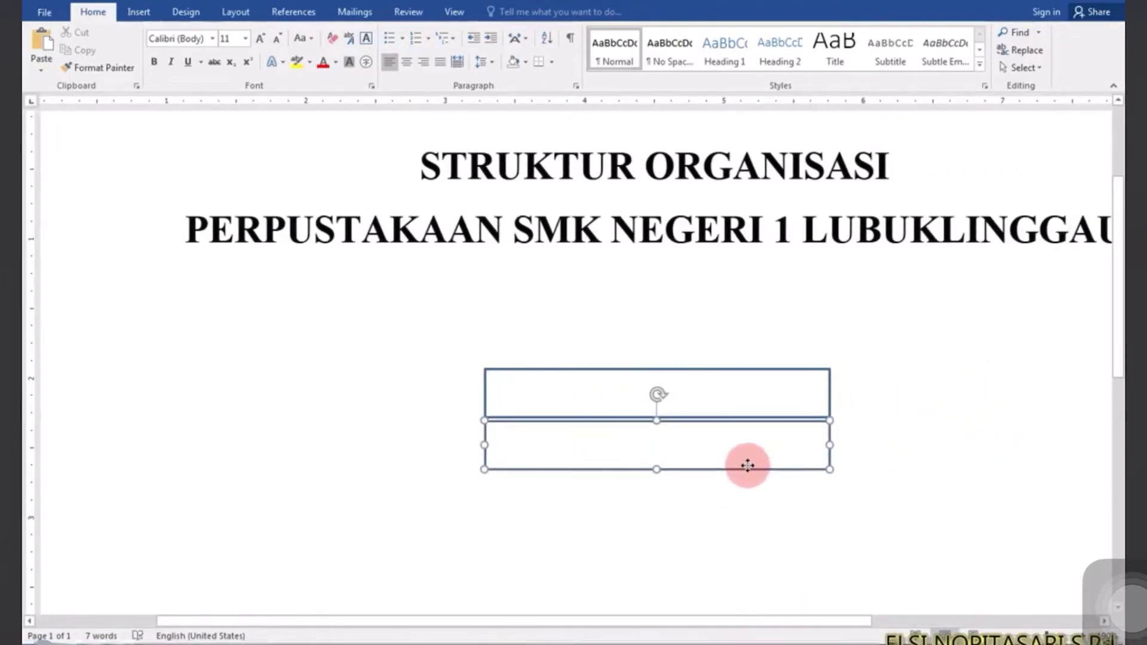
click(891, 333)
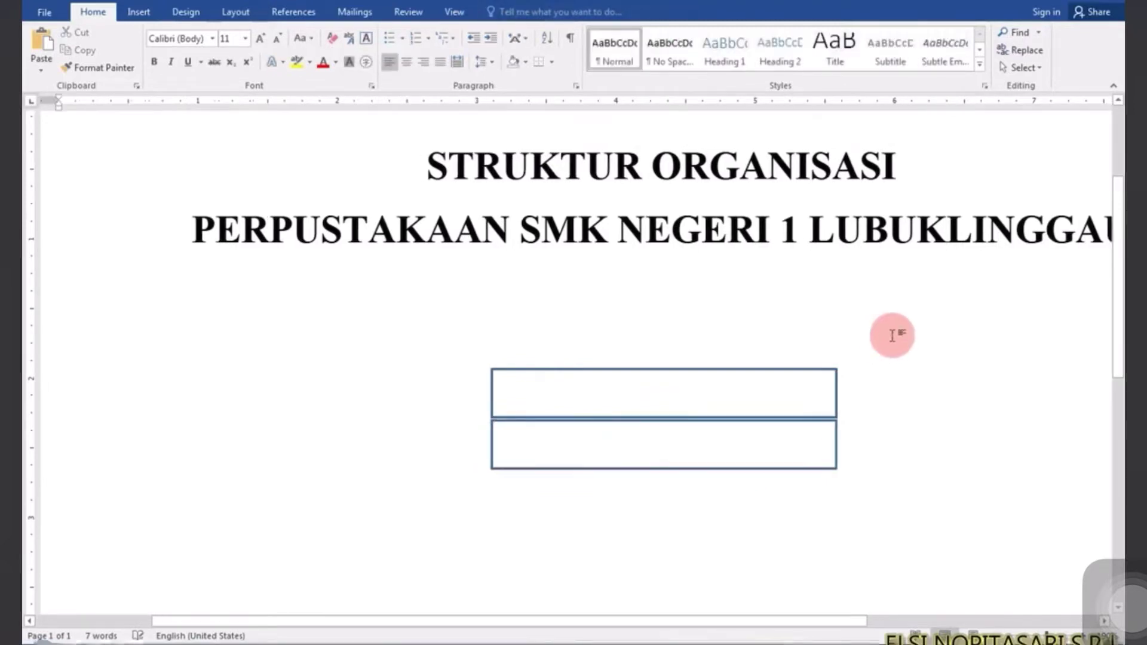
click(673, 452)
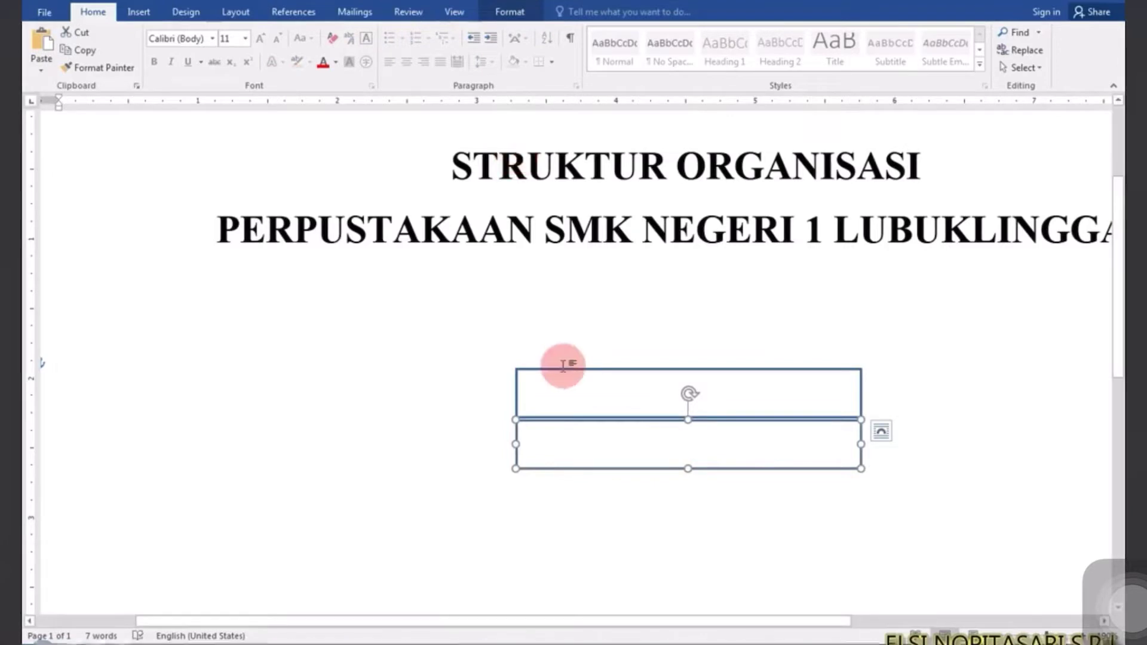
Fill the lower box light grey-blue and give it a red outline
click(510, 12)
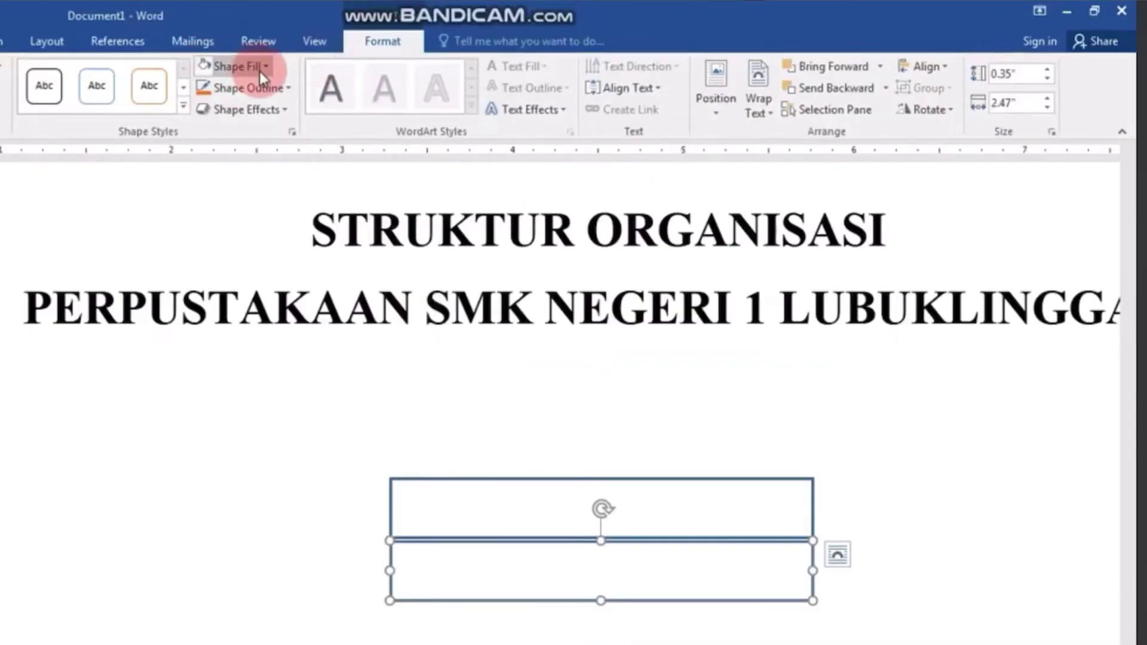
click(409, 36)
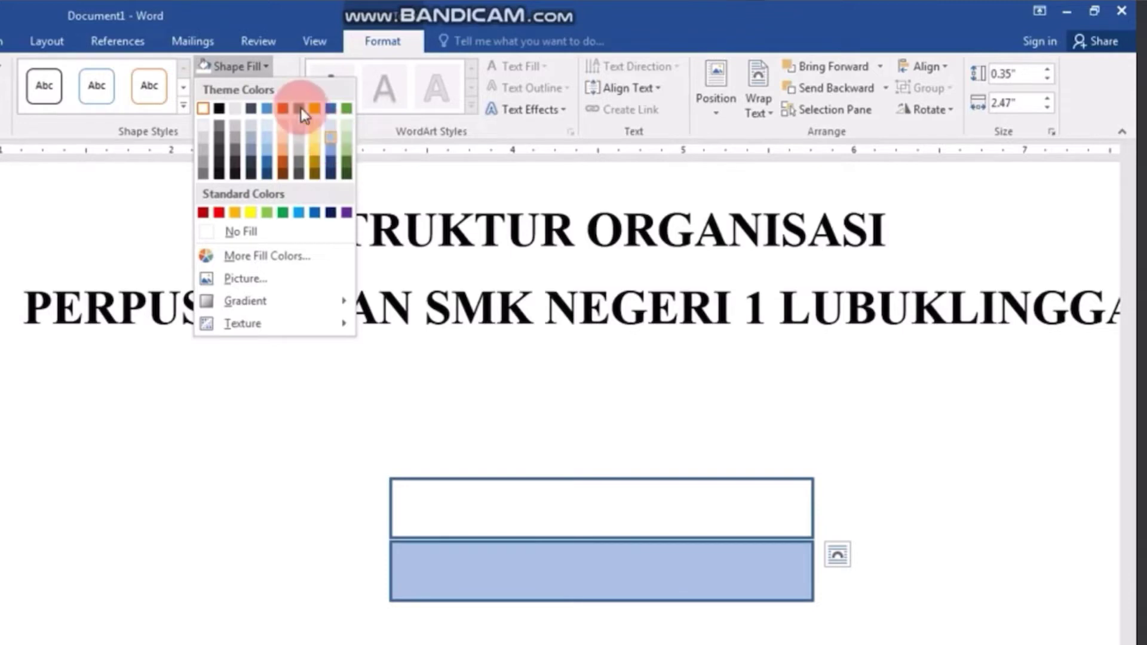
click(253, 123)
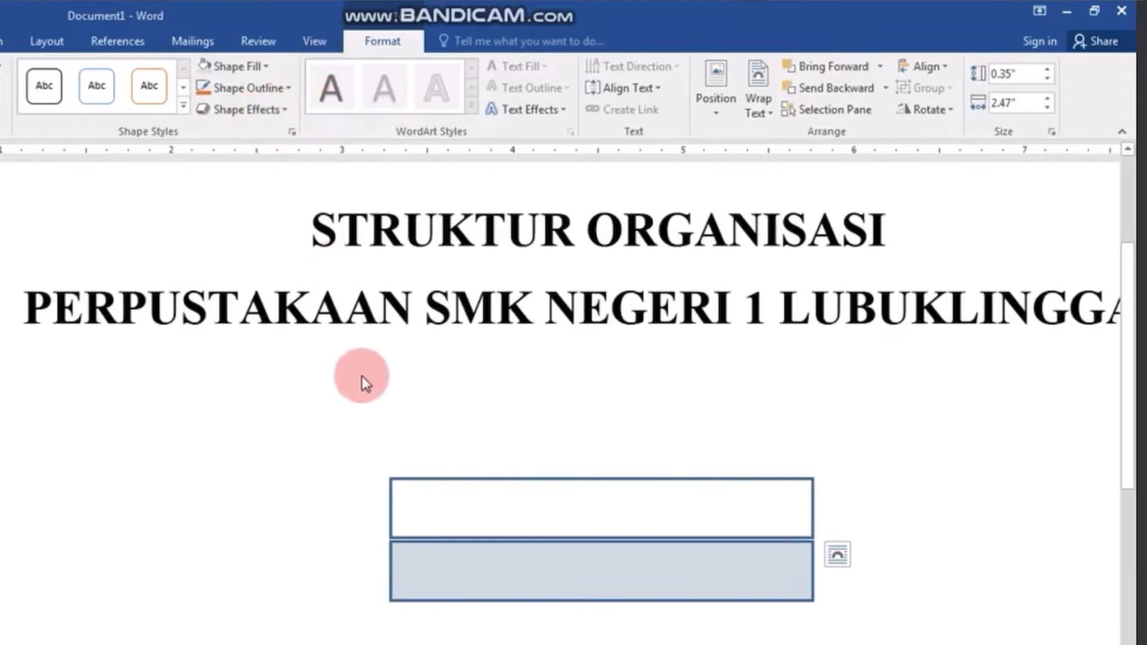
click(291, 88)
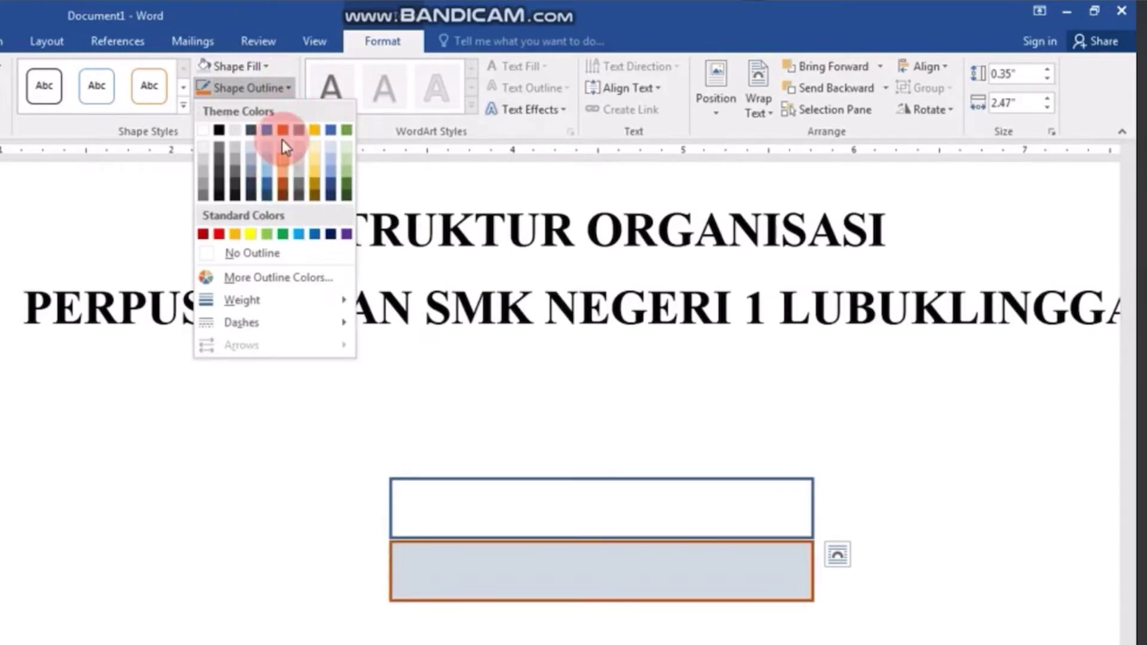
click(220, 235)
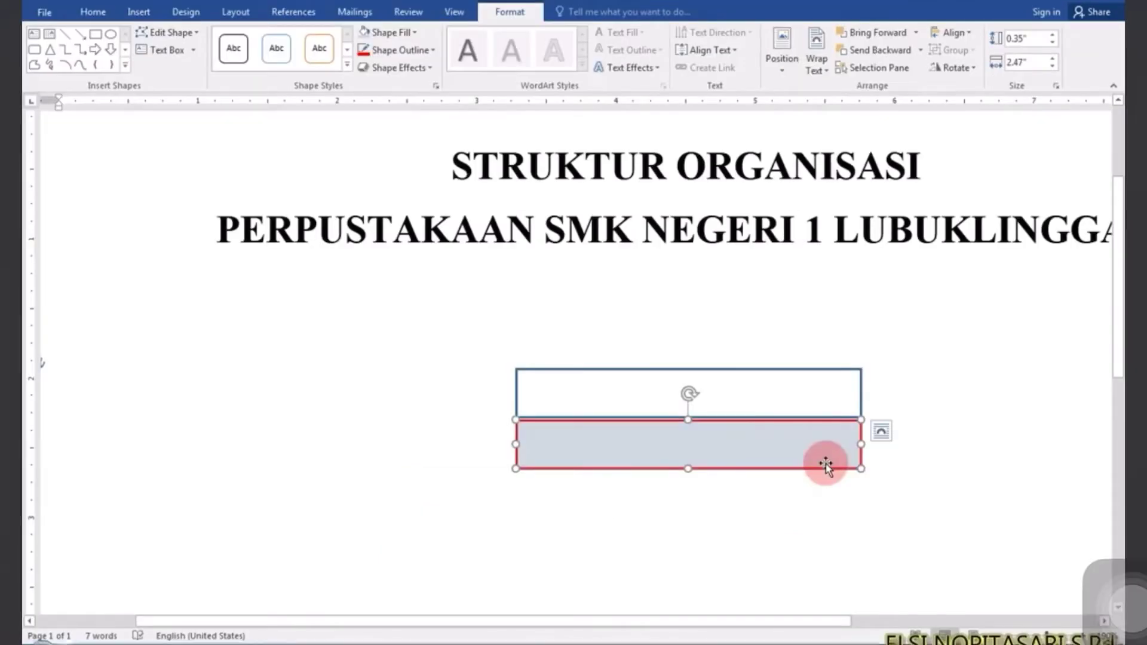
click(850, 392)
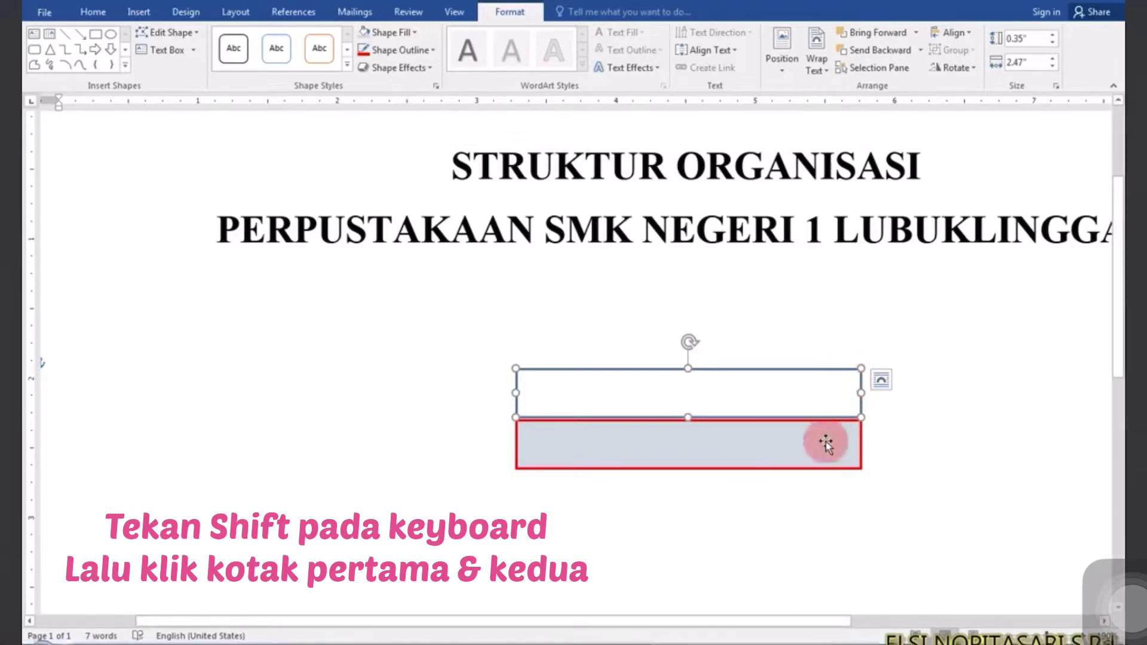
shift+click(836, 471)
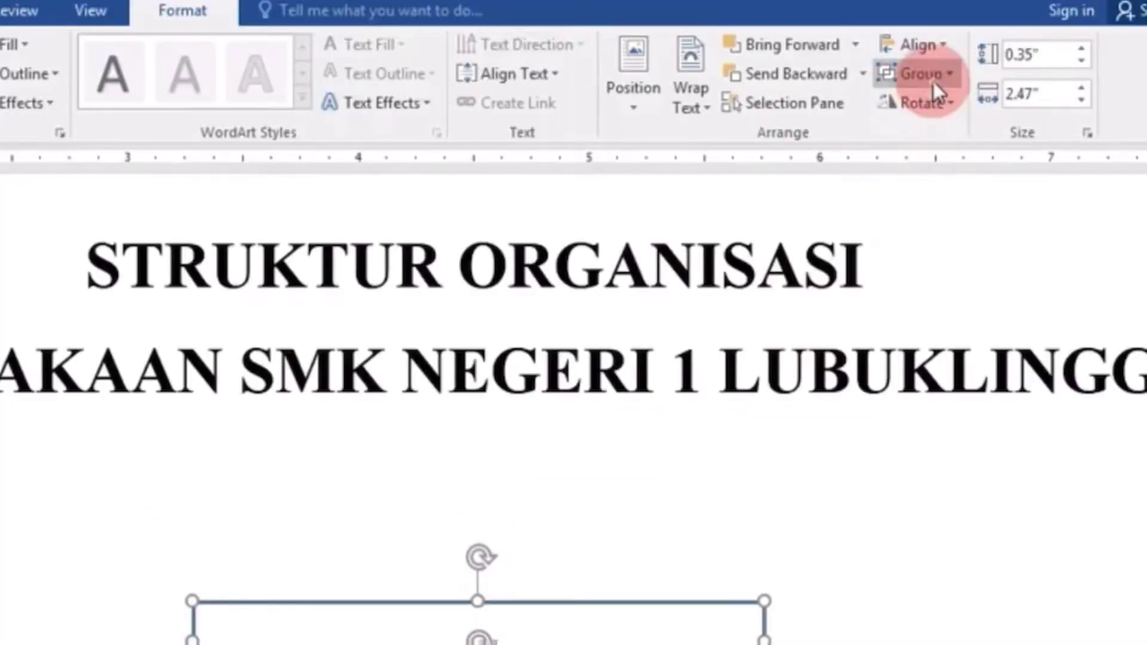
click(962, 55)
click(938, 110)
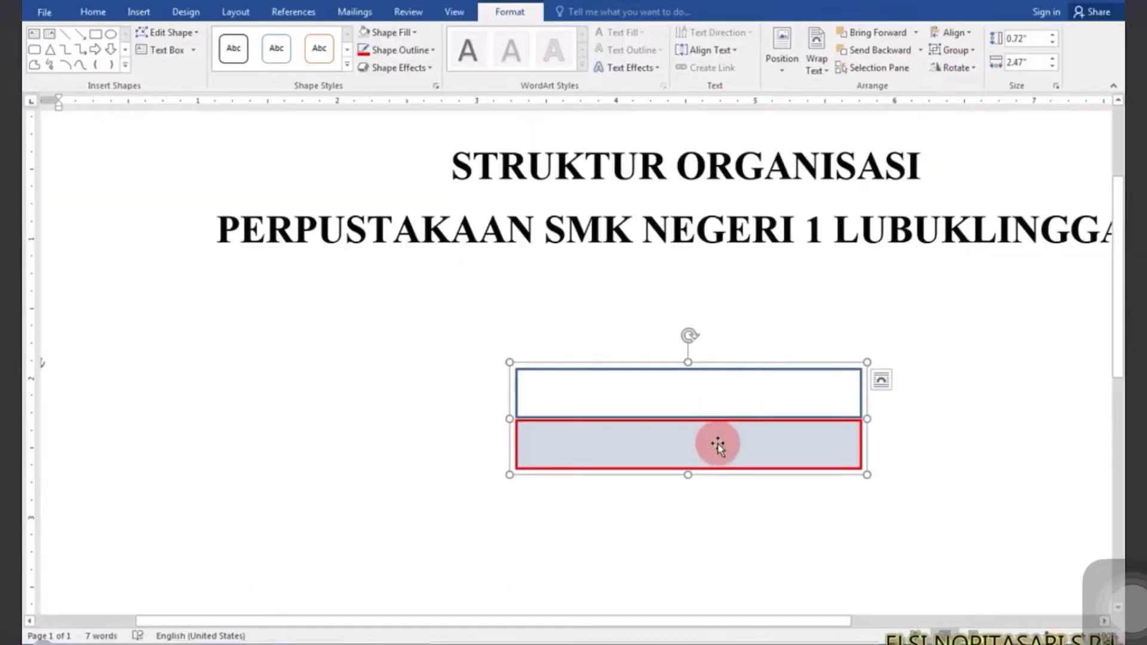
drag(718, 445, 713, 473)
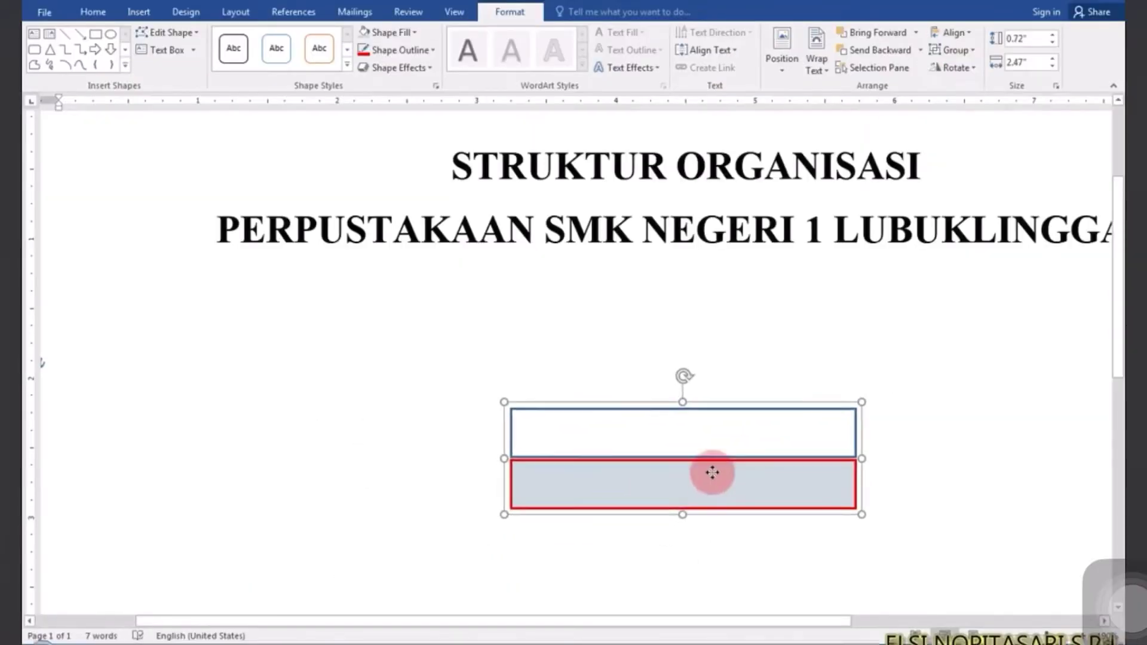
drag(712, 473, 707, 440)
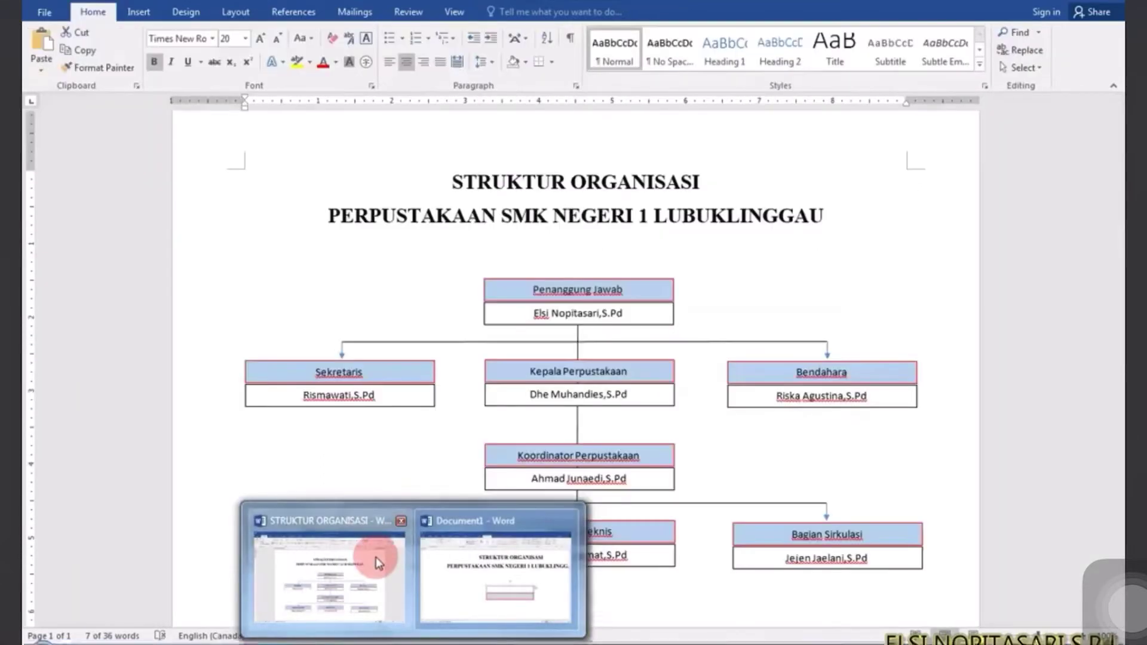
click(375, 557)
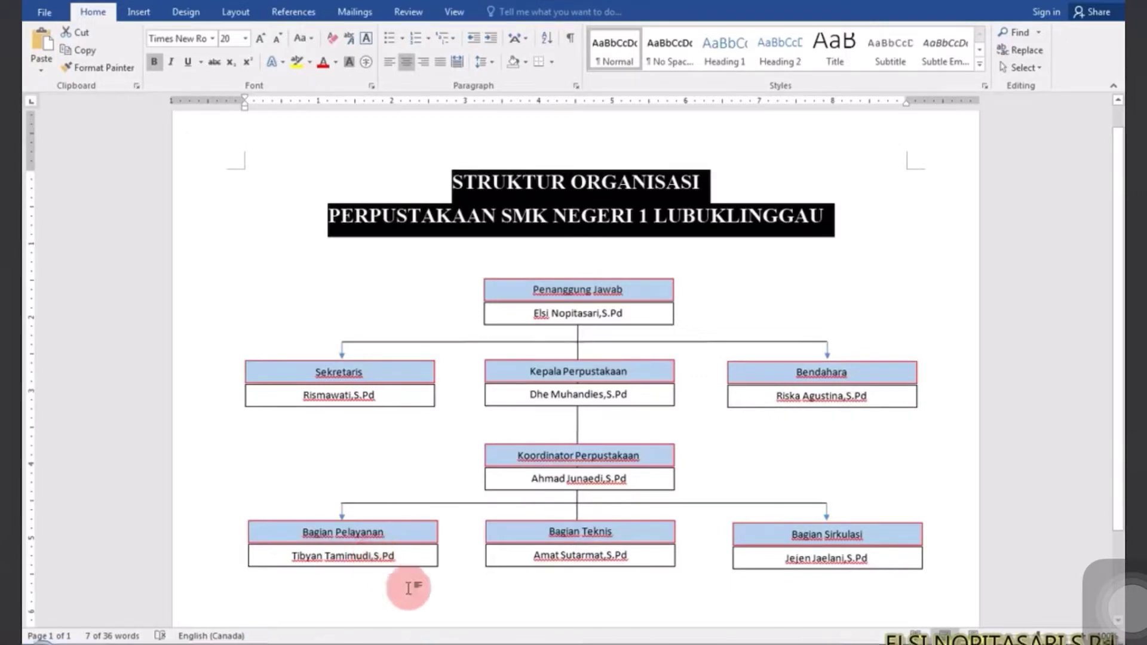
click(497, 571)
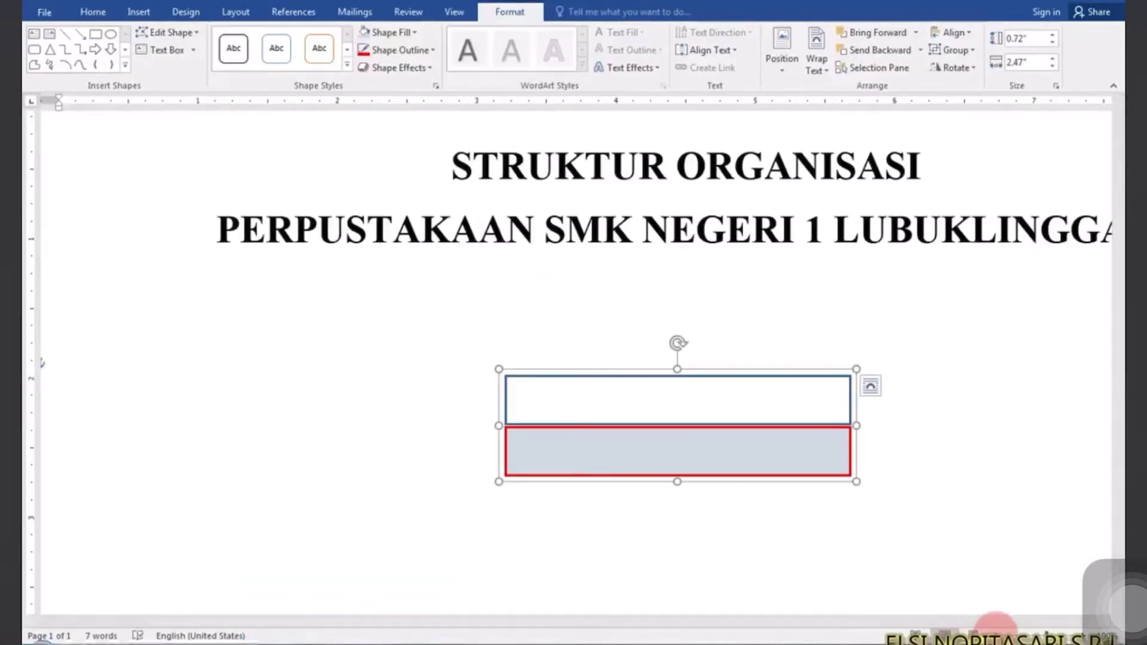
Copy the two-box unit, paste several copies, and drag one to the lower left
click(995, 628)
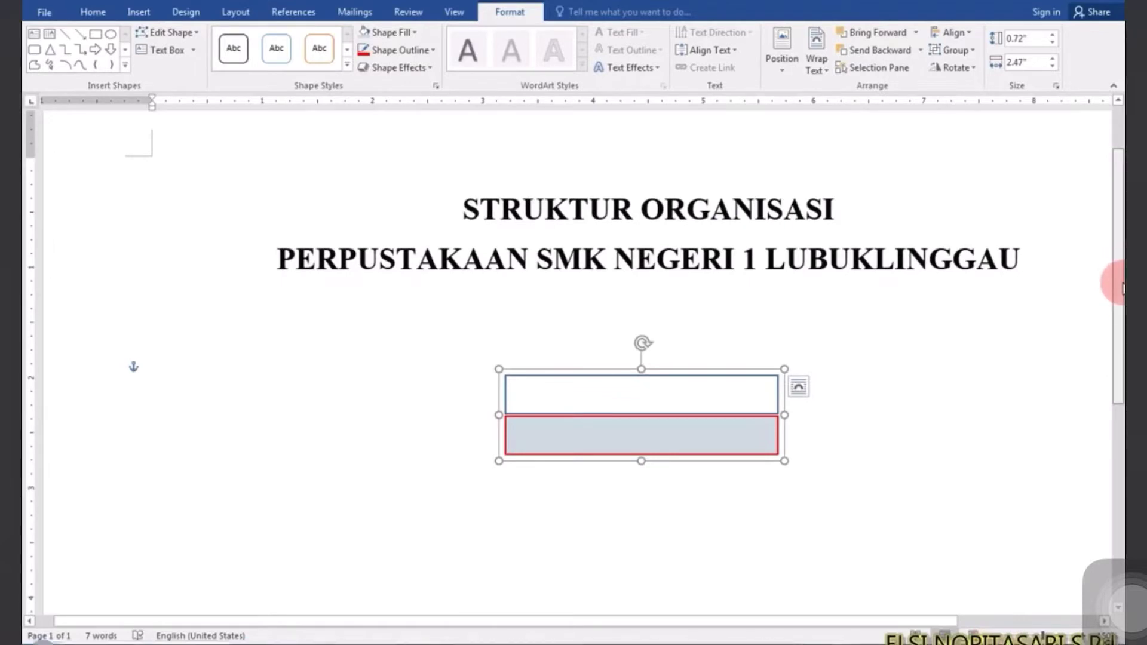
drag(1120, 287, 1120, 323)
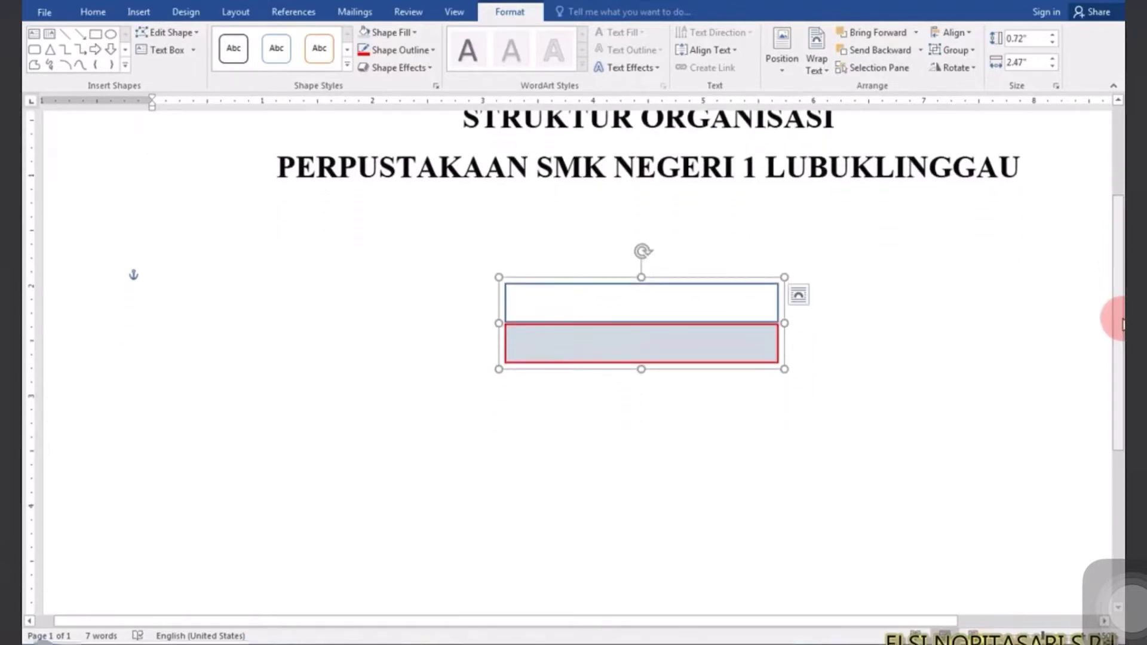
key(ctrl+c)
key(ctrl+v)
key(ctrl+v)
key(ctrl+v)
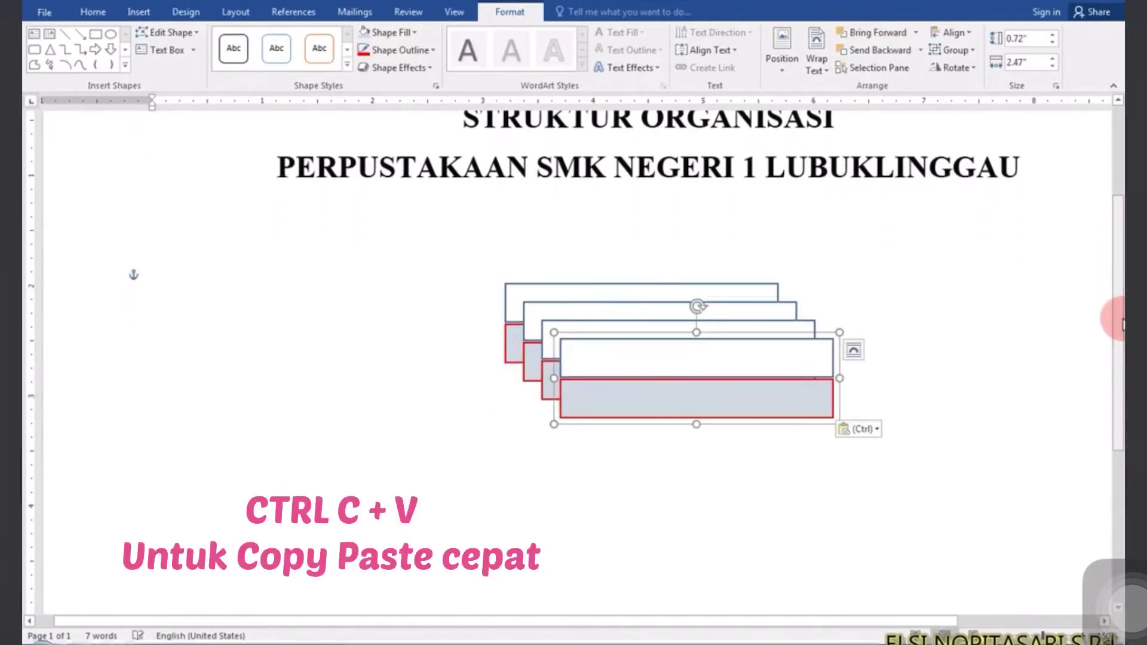
key(ctrl+v)
key(ctrl+v)
key(ctrl+v)
key(ctrl+v)
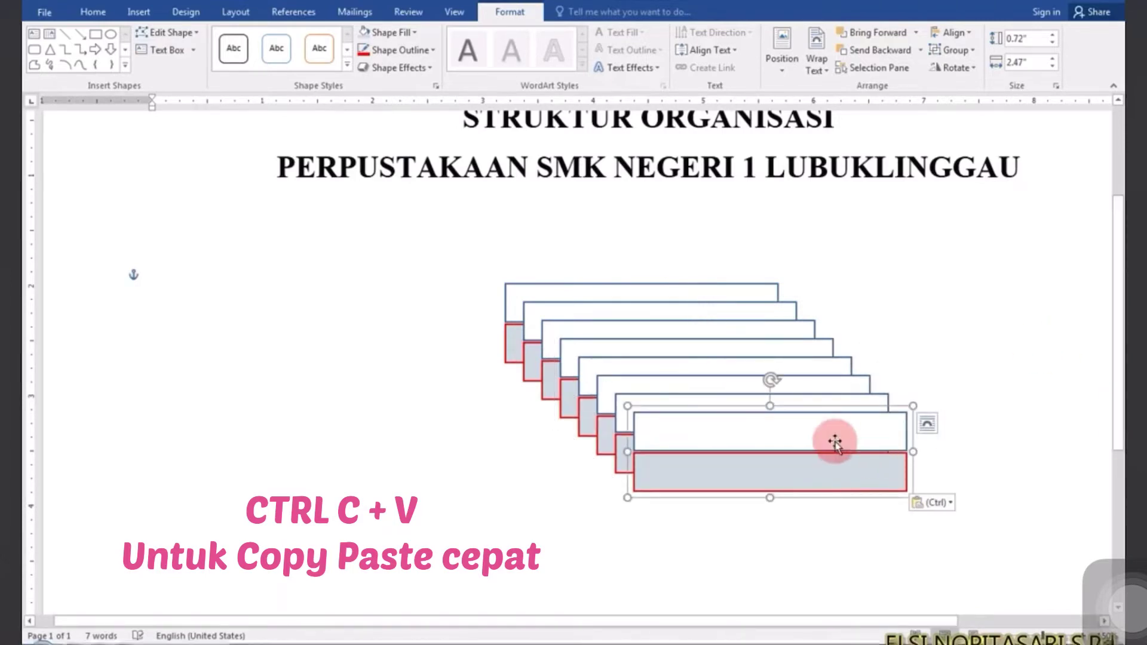
drag(835, 443, 375, 507)
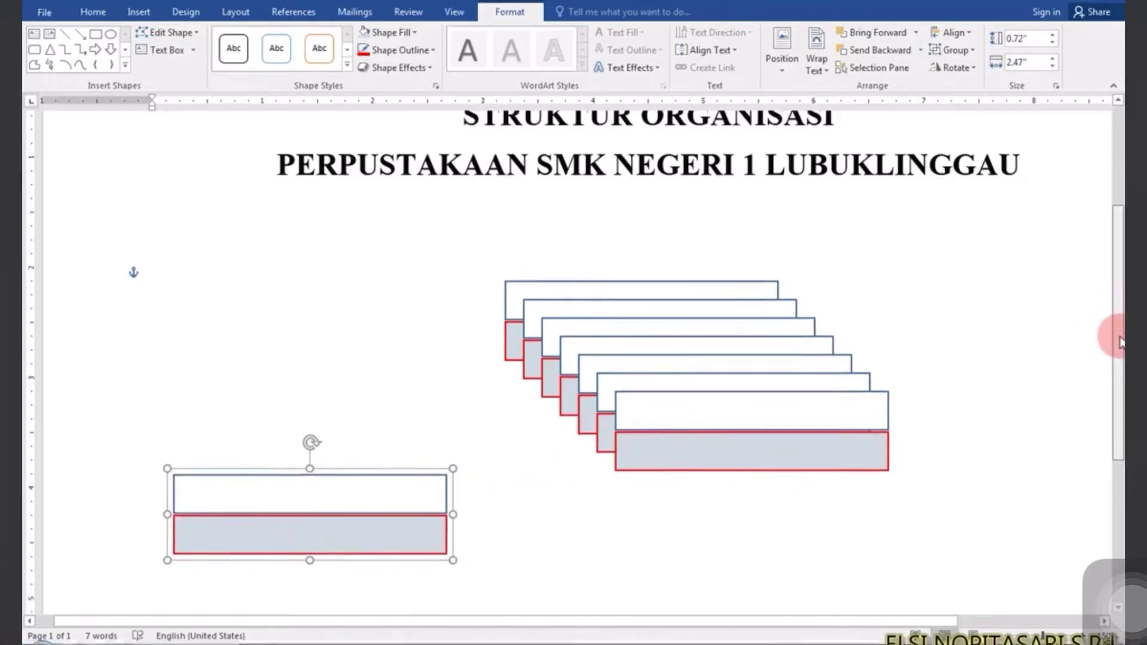
Spread box-pair copies across the second row: far left, beside it, and lower right
drag(1119, 317, 1119, 355)
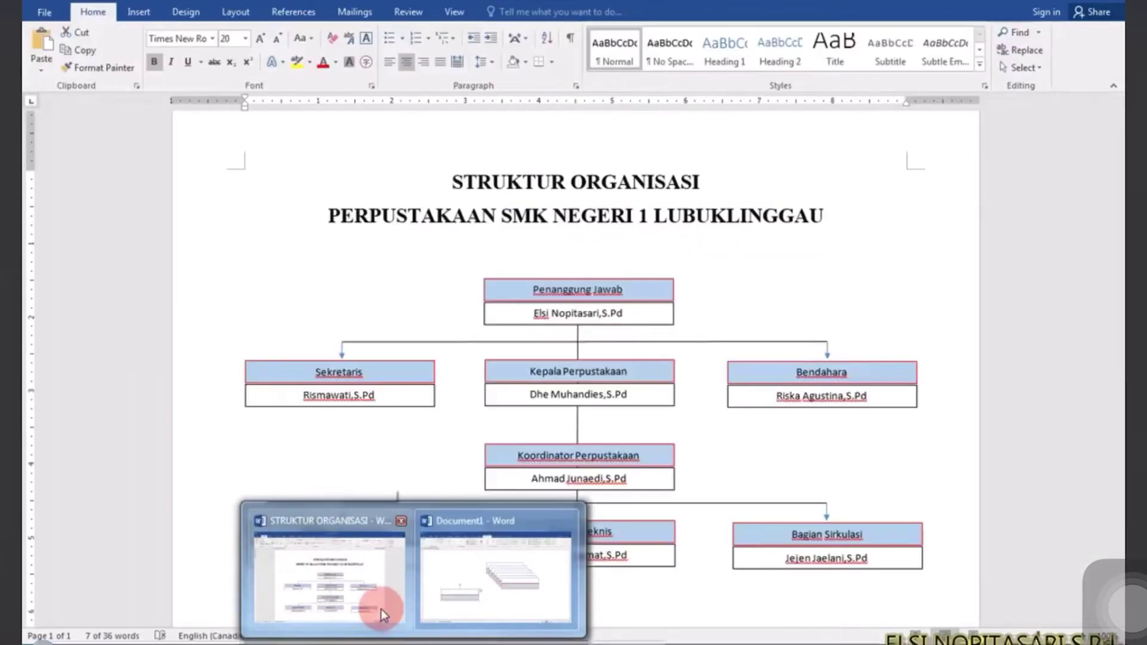
click(444, 593)
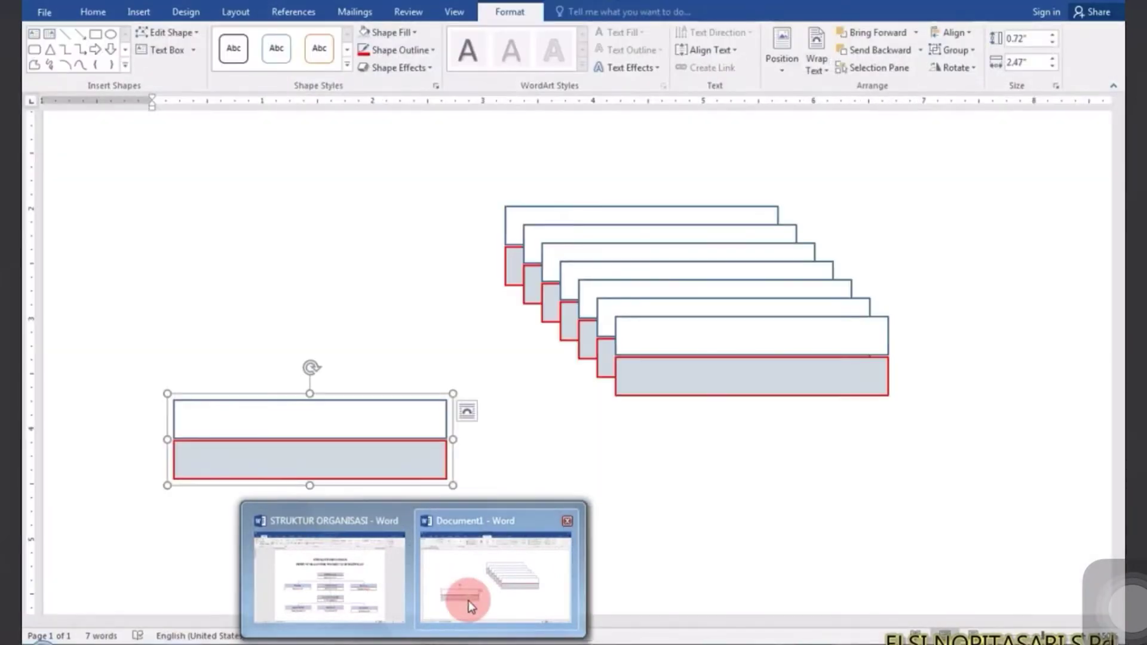
drag(388, 467, 323, 517)
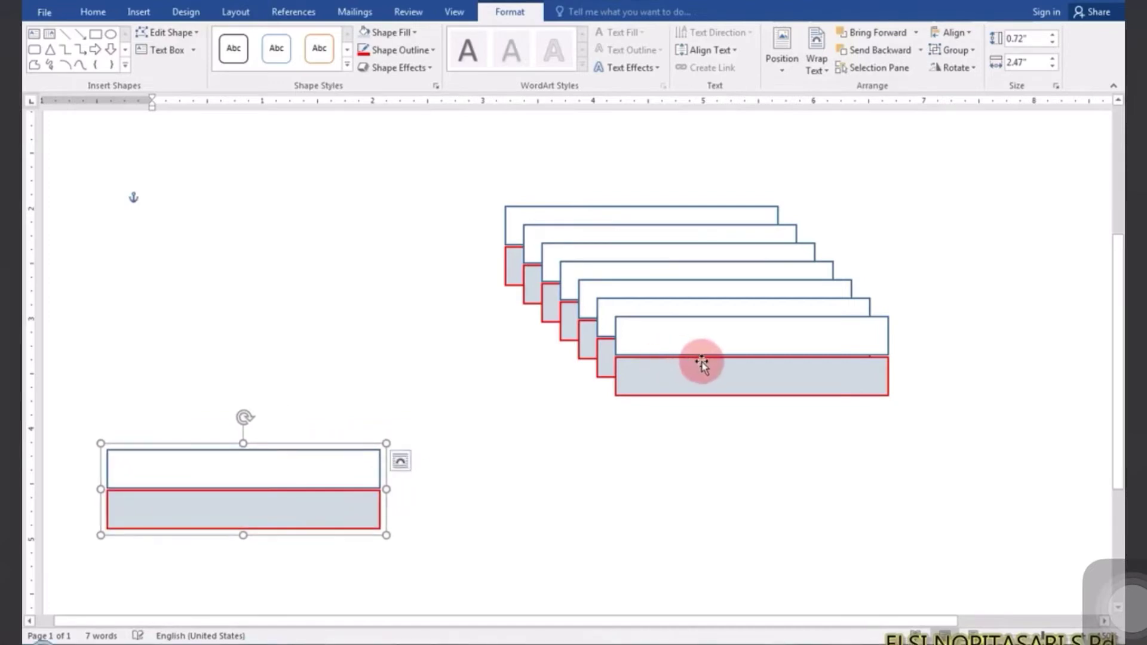
mouse_move(703, 363)
mouse_down()
mouse_move(575, 501)
mouse_move(551, 491)
mouse_up()
click(826, 382)
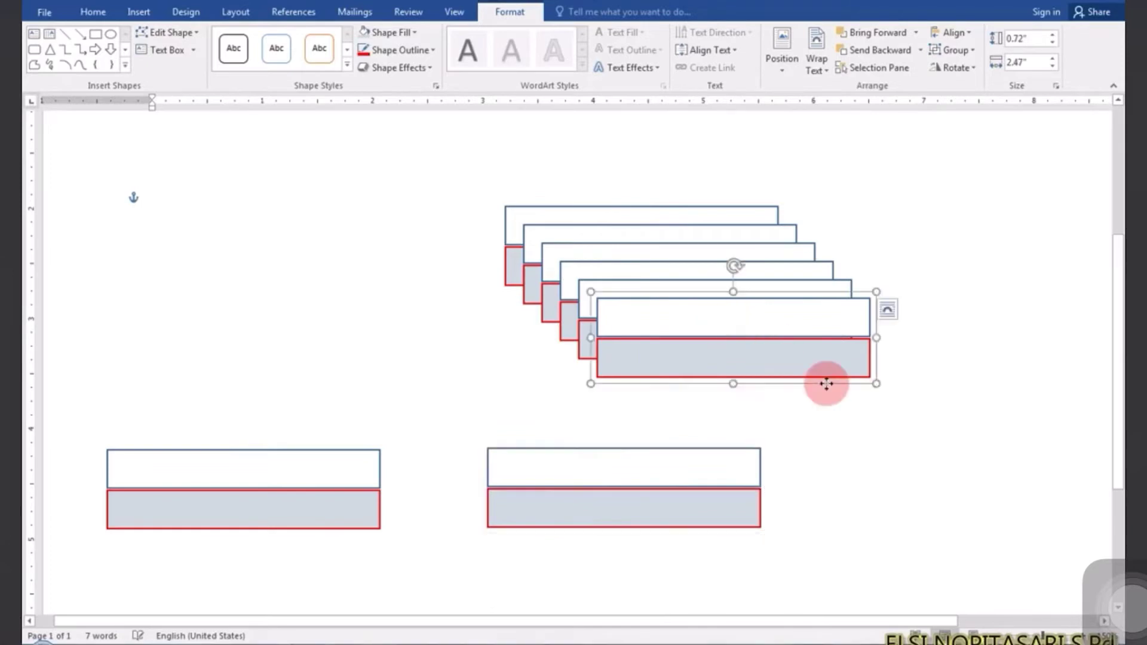
drag(826, 383, 1060, 559)
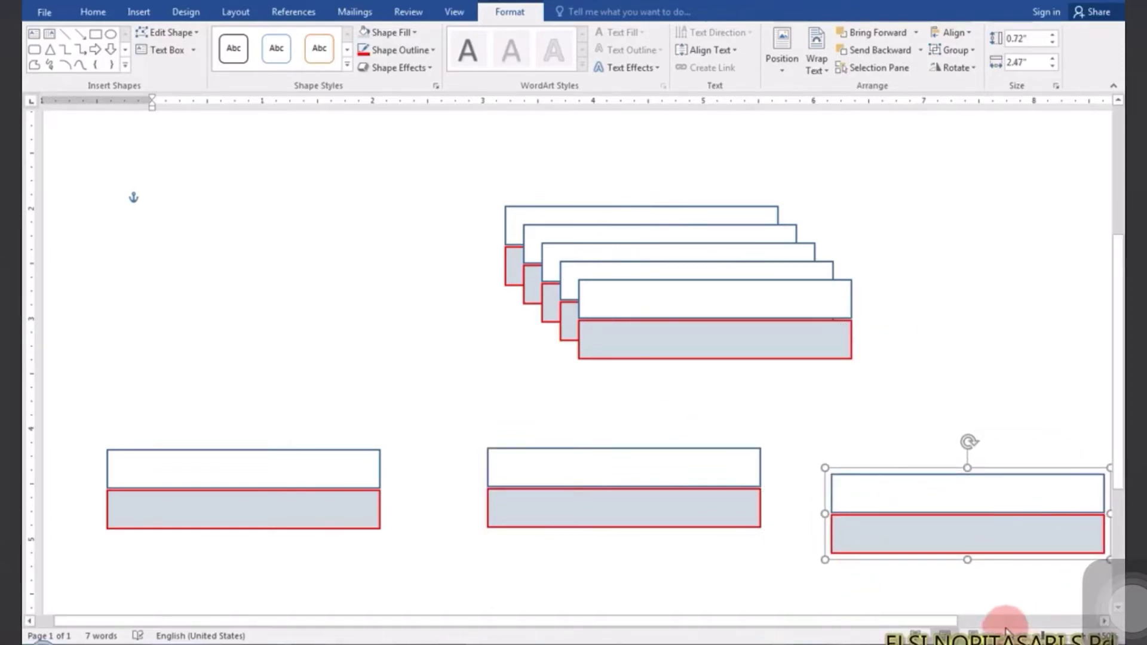
click(739, 382)
ctrl+scroll(739, 381, down, 3)
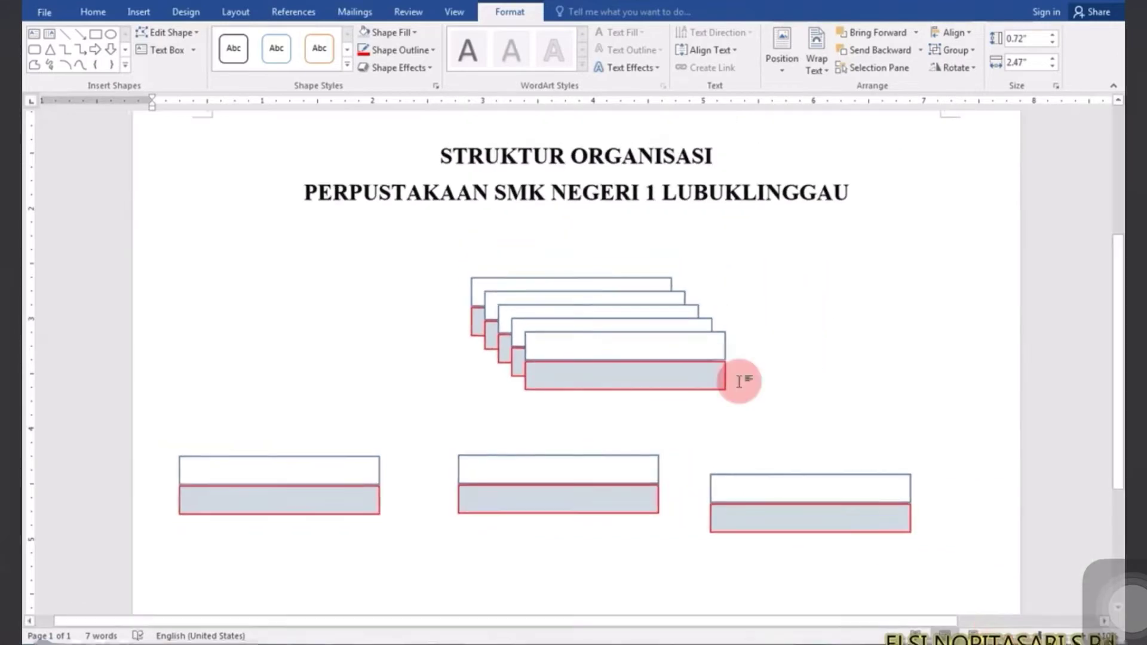
Place copies at the bottom left, centre and right, and raise the centre pair under the top one
drag(663, 373, 610, 599)
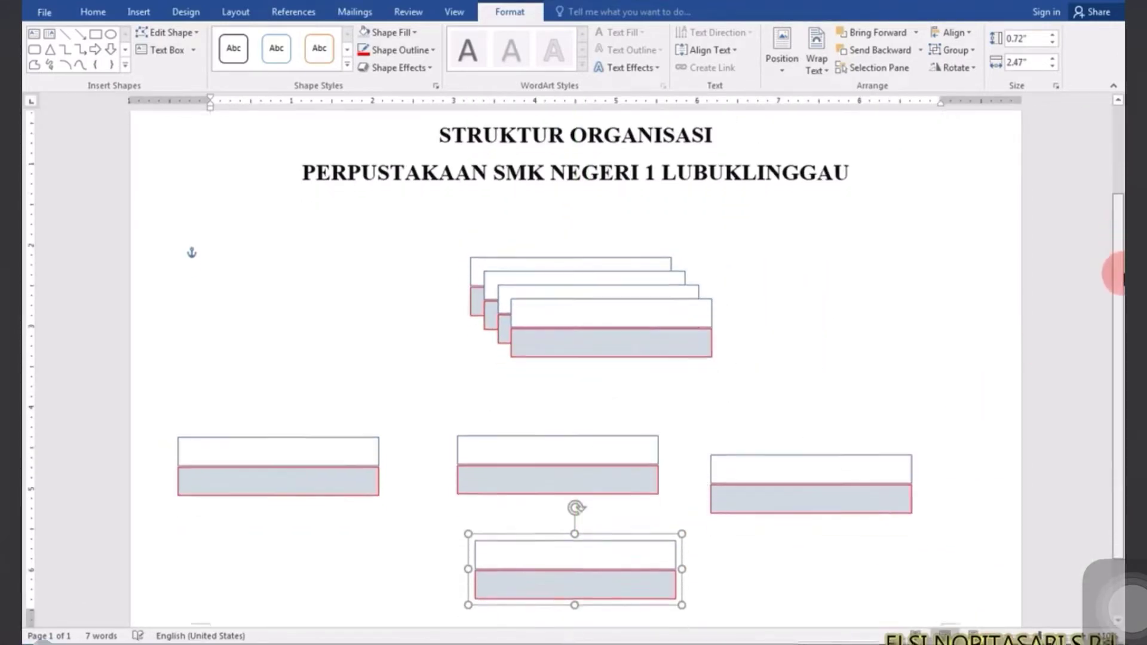
drag(1121, 247, 1118, 281)
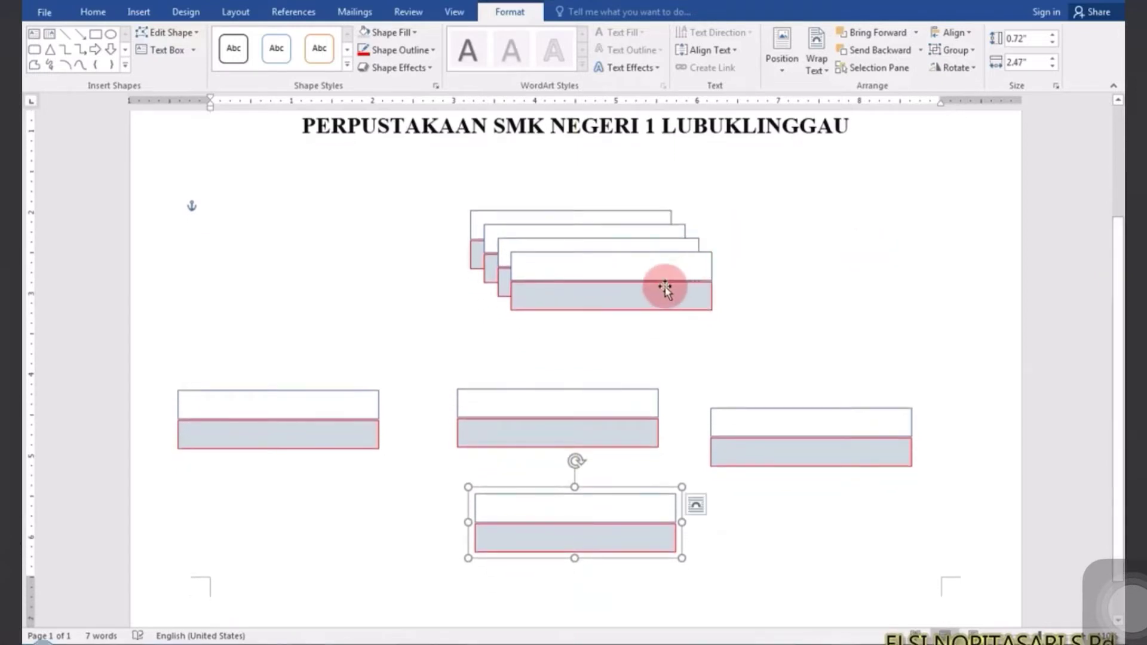
drag(665, 288, 310, 597)
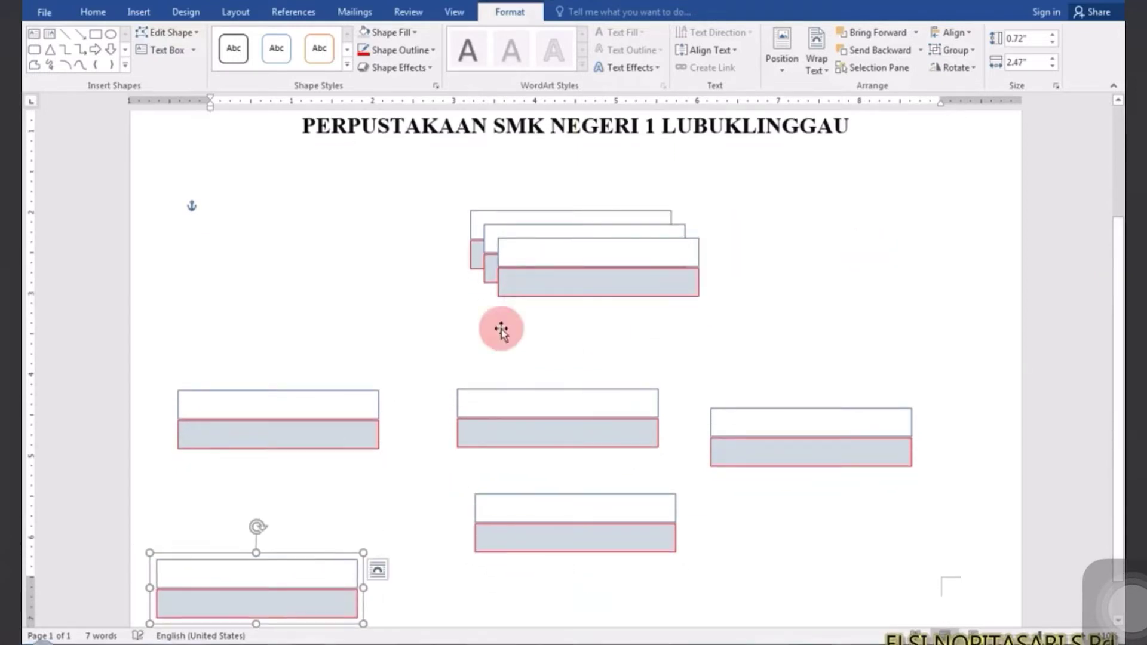
drag(616, 266, 570, 597)
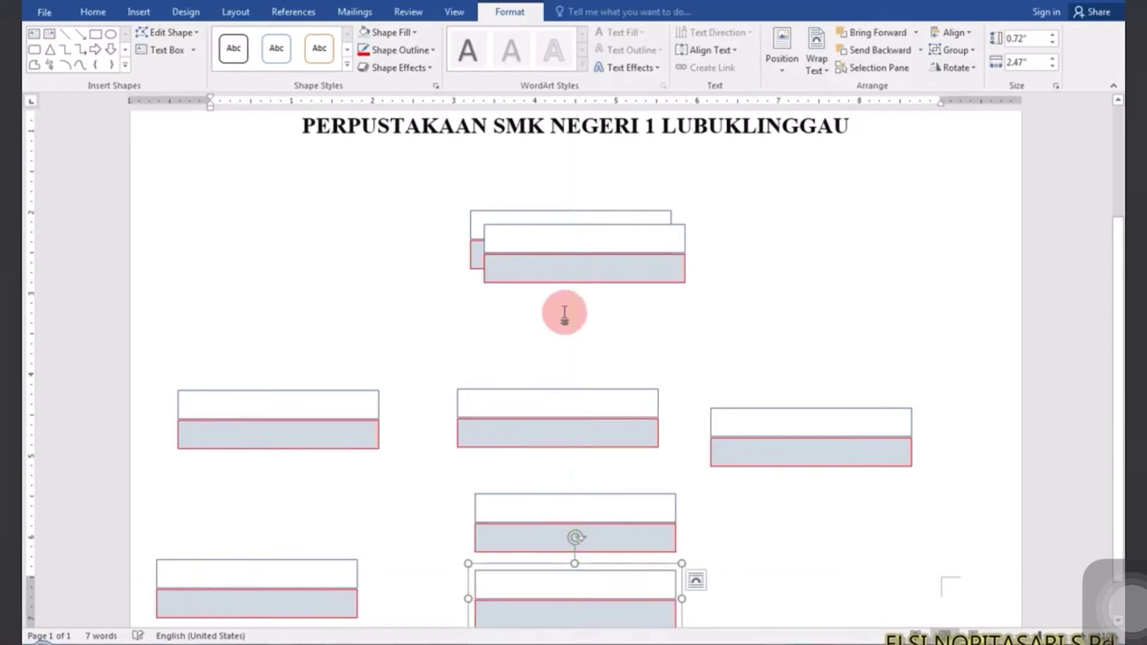
drag(608, 256, 830, 575)
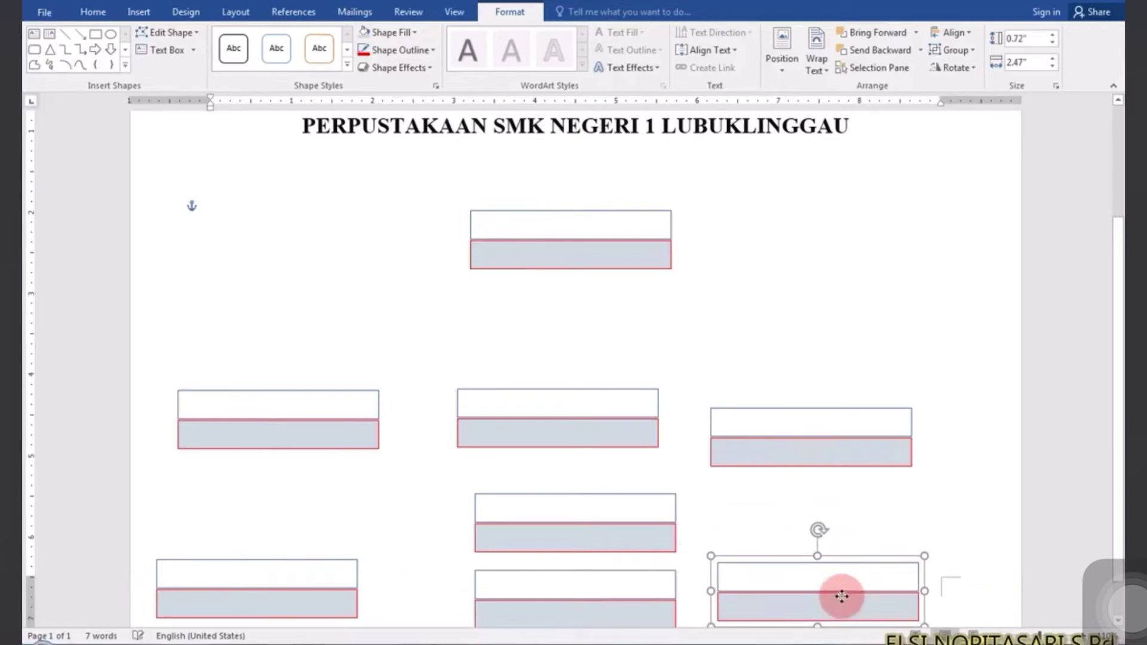
drag(831, 575, 857, 621)
key(Down)
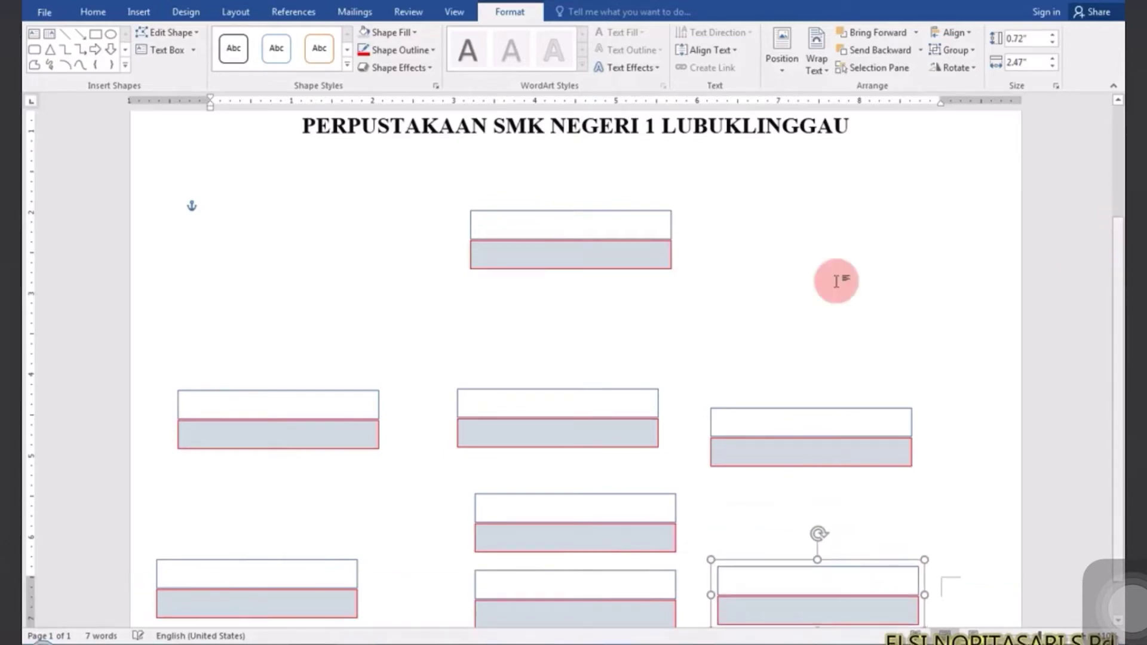
drag(609, 237, 617, 236)
drag(587, 422, 602, 361)
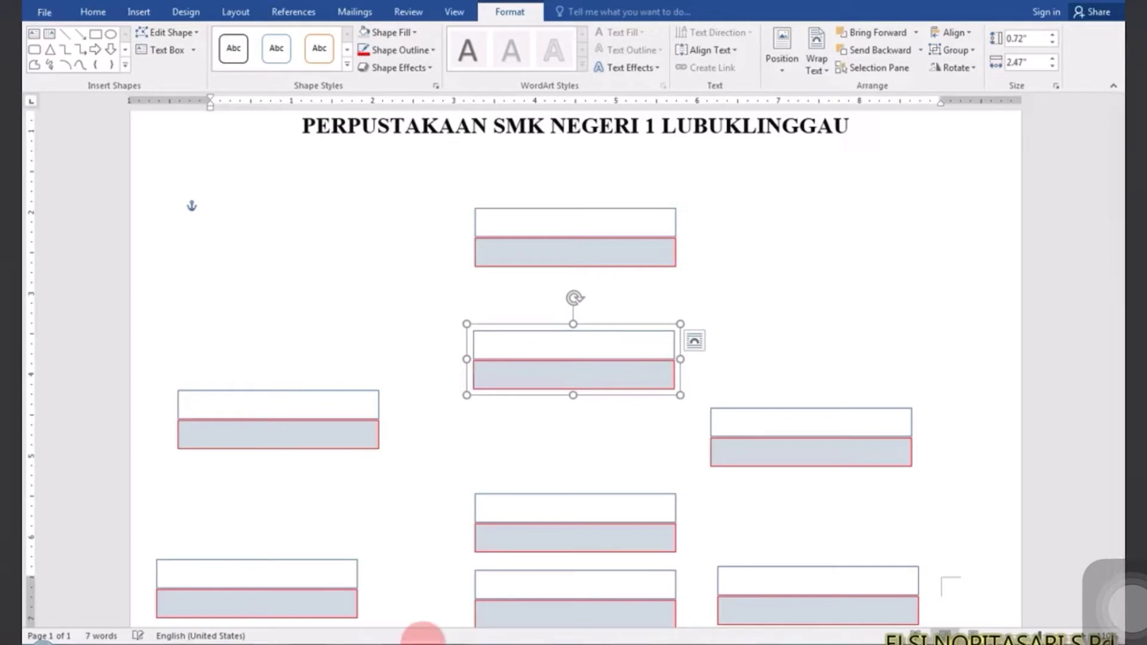
mouse_move(421, 636)
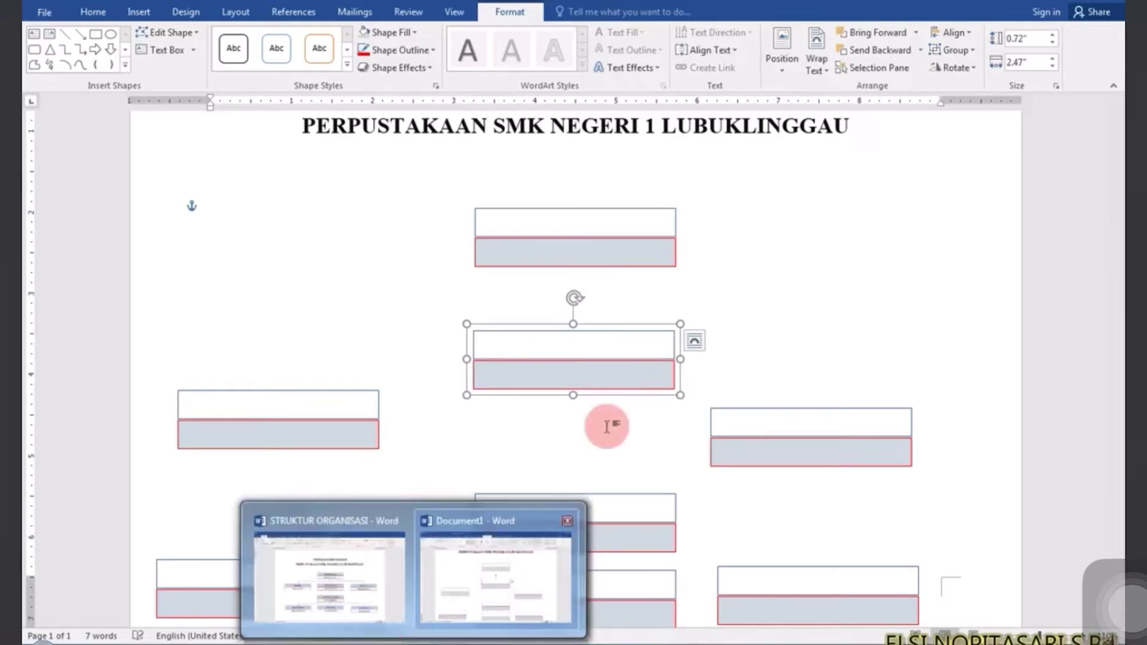
Raise the left and right box pairs so the second row is level
click(607, 427)
mouse_move(354, 414)
mouse_down()
mouse_move(359, 376)
mouse_move(372, 372)
mouse_up()
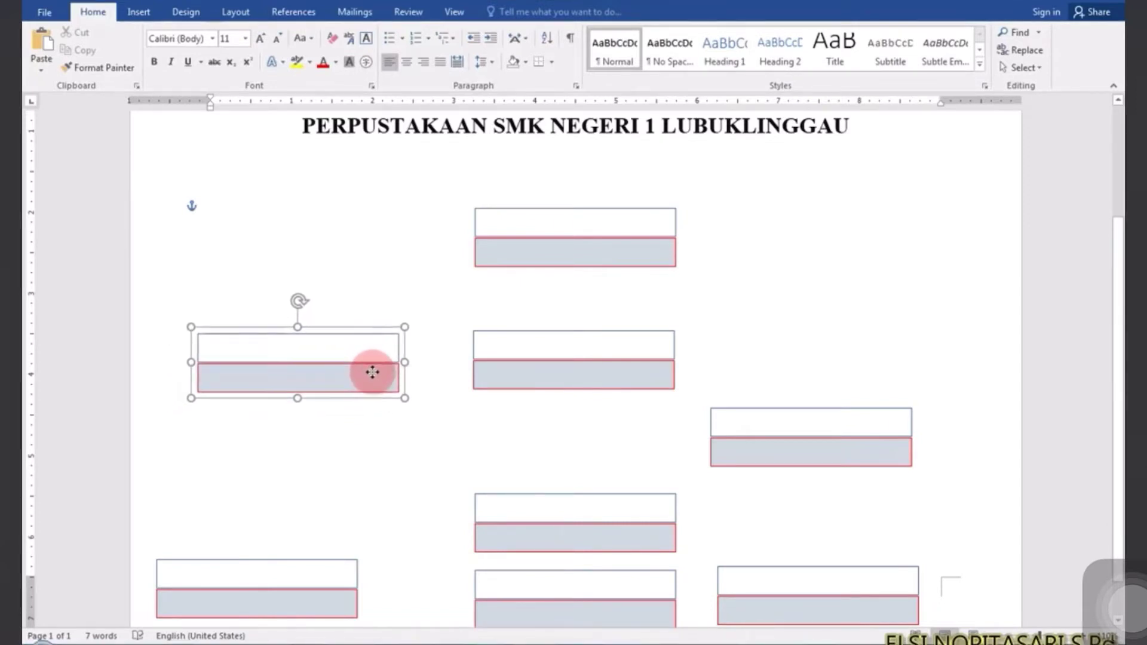
click(712, 451)
click(777, 451)
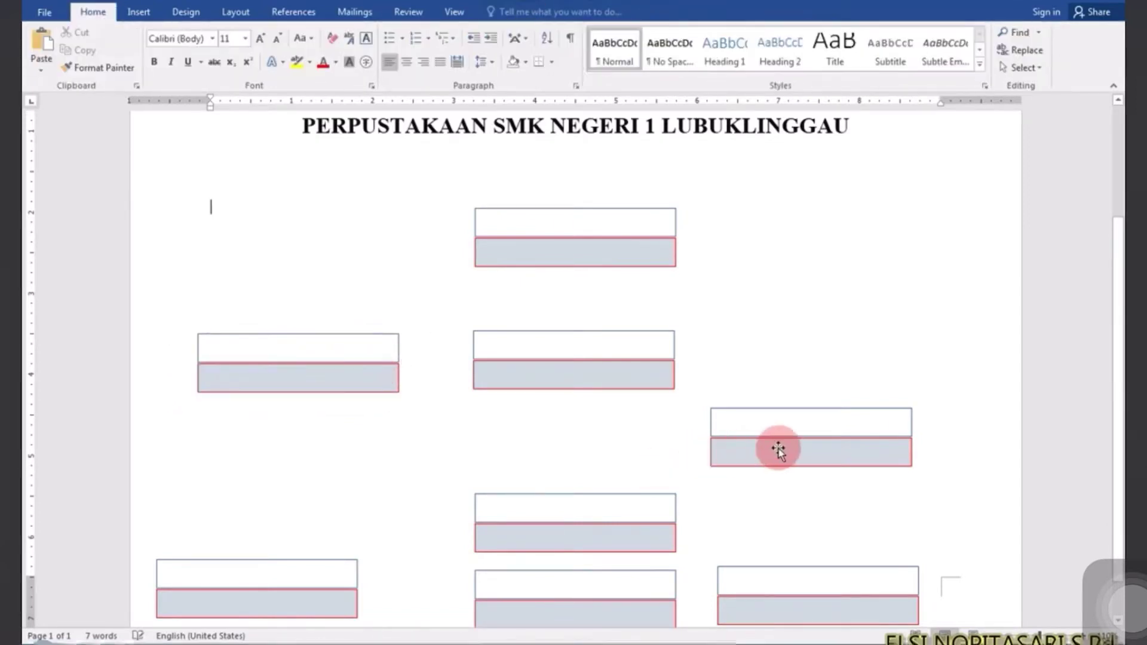
mouse_move(773, 454)
mouse_down()
mouse_move(776, 412)
mouse_move(798, 376)
mouse_up()
double_click(781, 375)
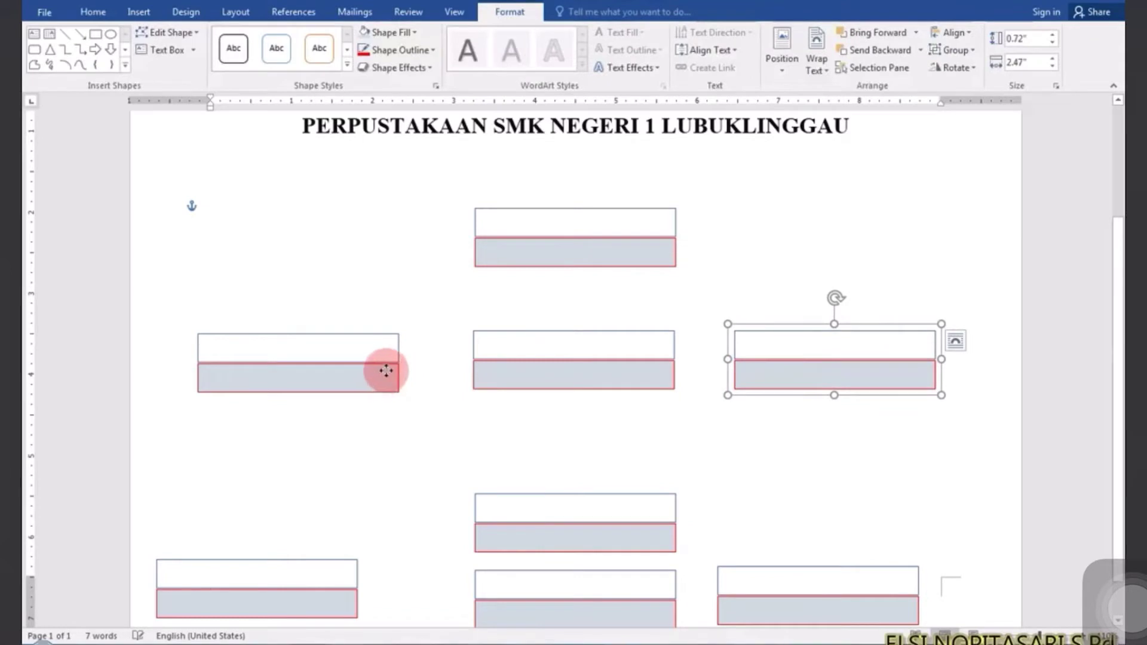
drag(386, 371, 386, 371)
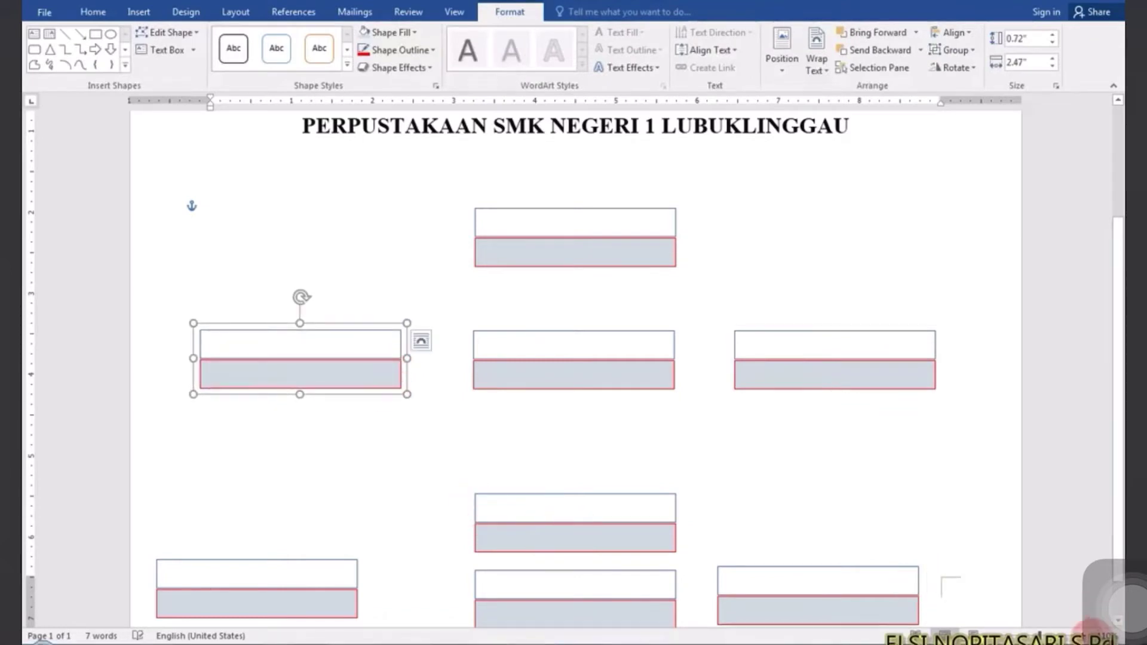
scroll(909, 568, up, 3)
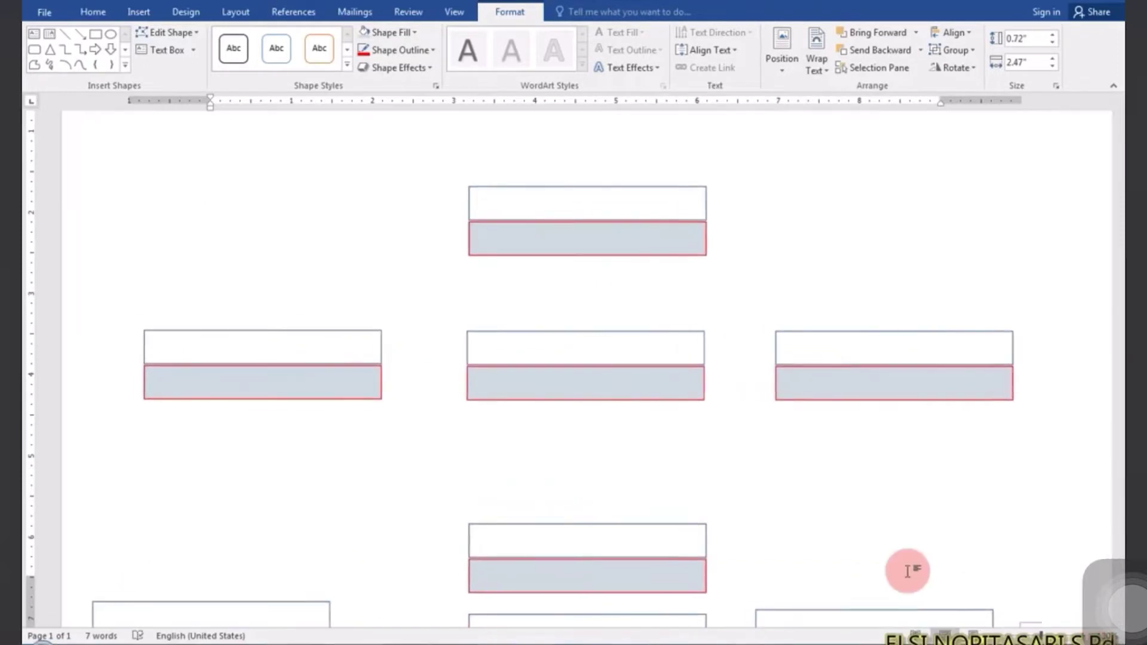
Align the middle box pair in the centre column and level the three bottom-row pairs
drag(664, 578, 665, 520)
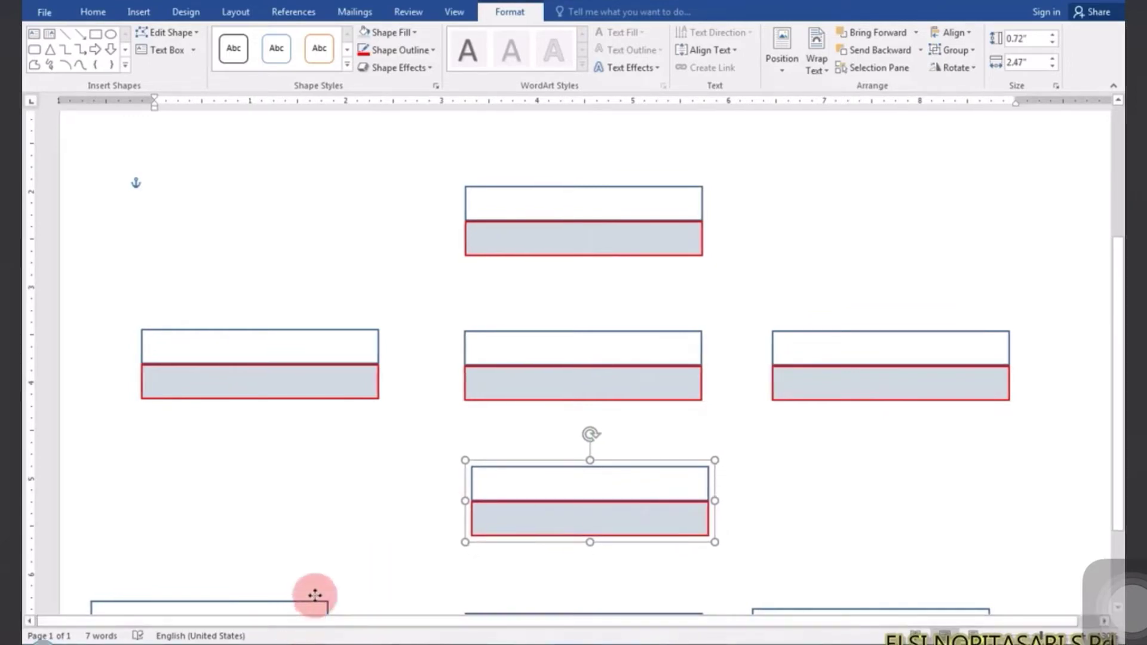
drag(315, 595, 352, 583)
scroll(530, 604, down, 3)
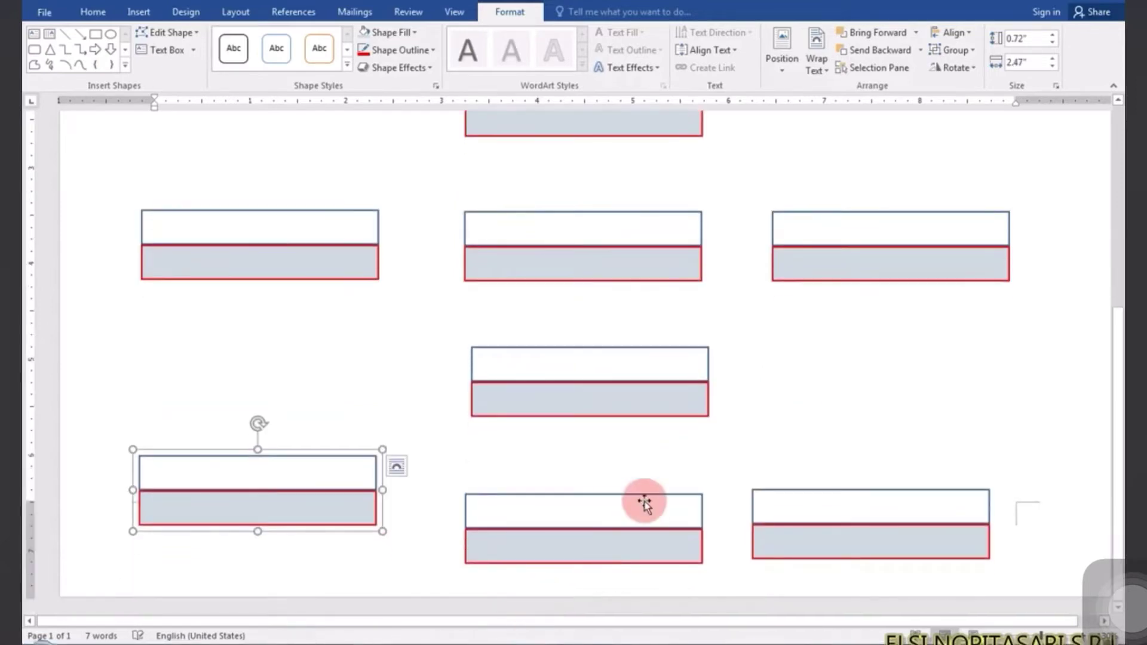
drag(645, 504, 634, 464)
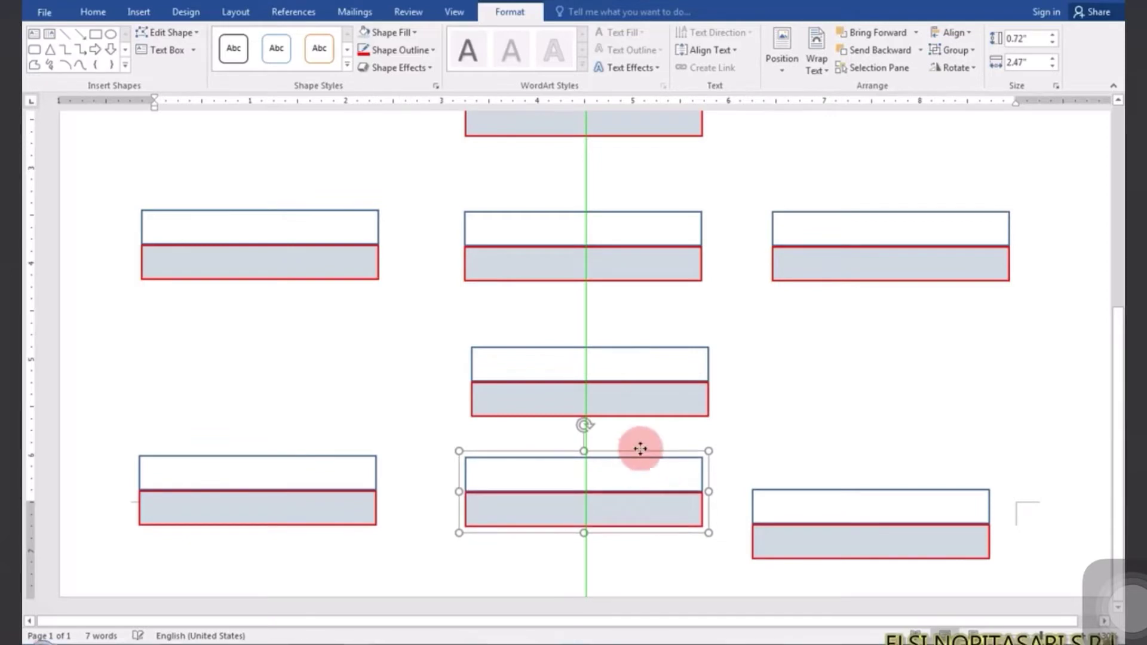
drag(651, 403, 651, 394)
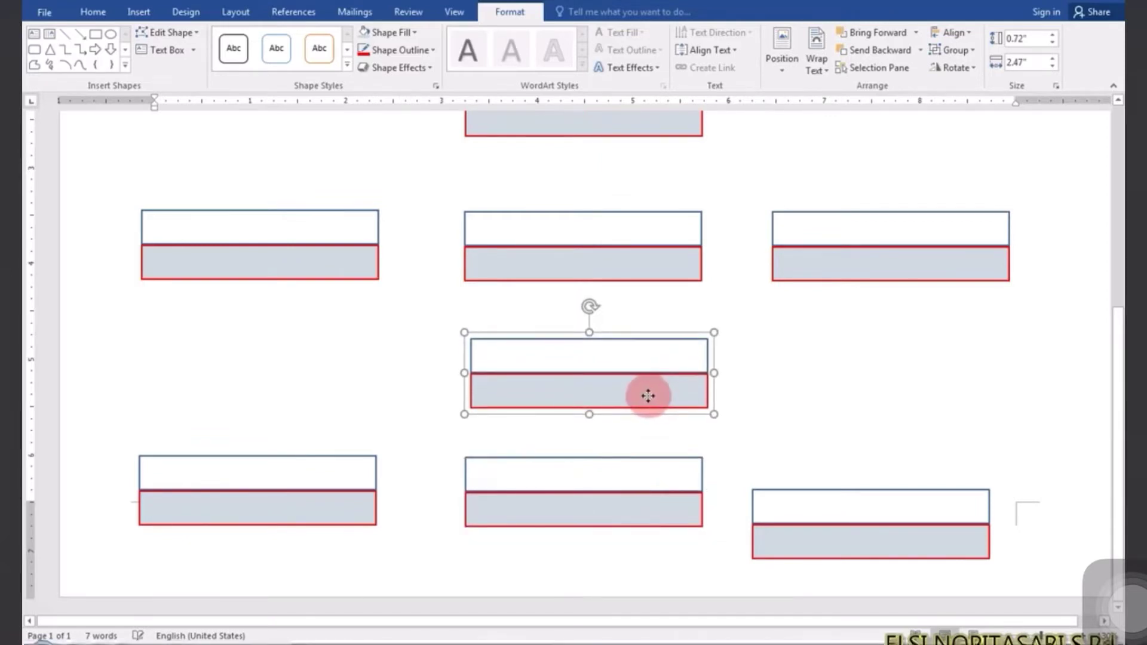
drag(652, 468, 653, 465)
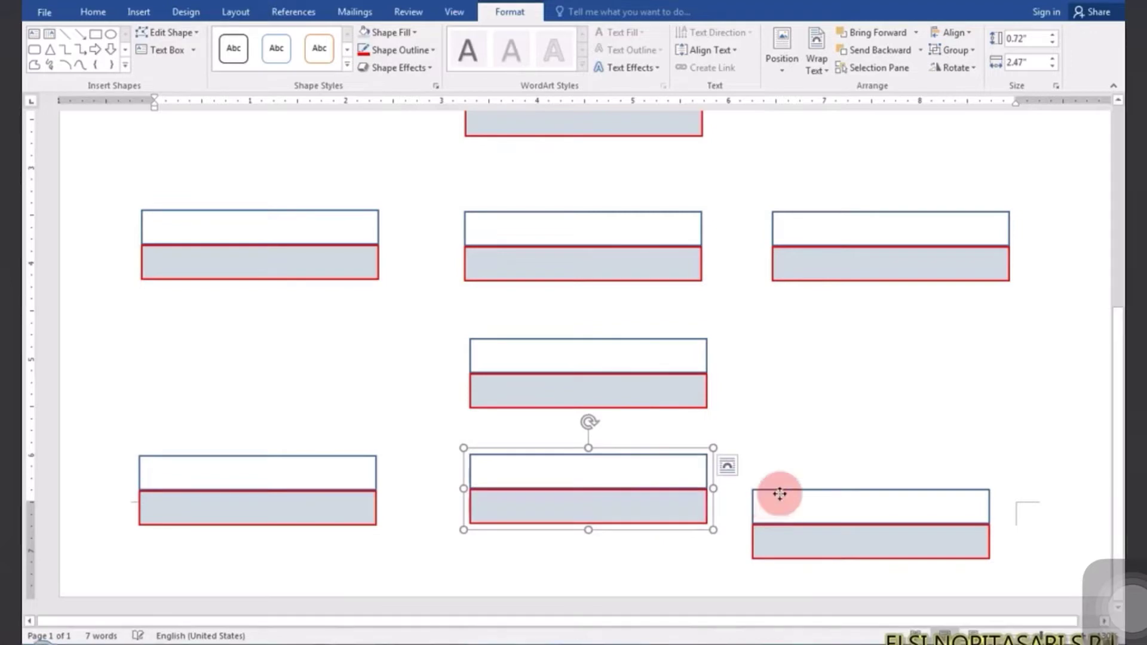
mouse_move(779, 509)
mouse_down()
mouse_move(779, 477)
mouse_move(797, 473)
mouse_up()
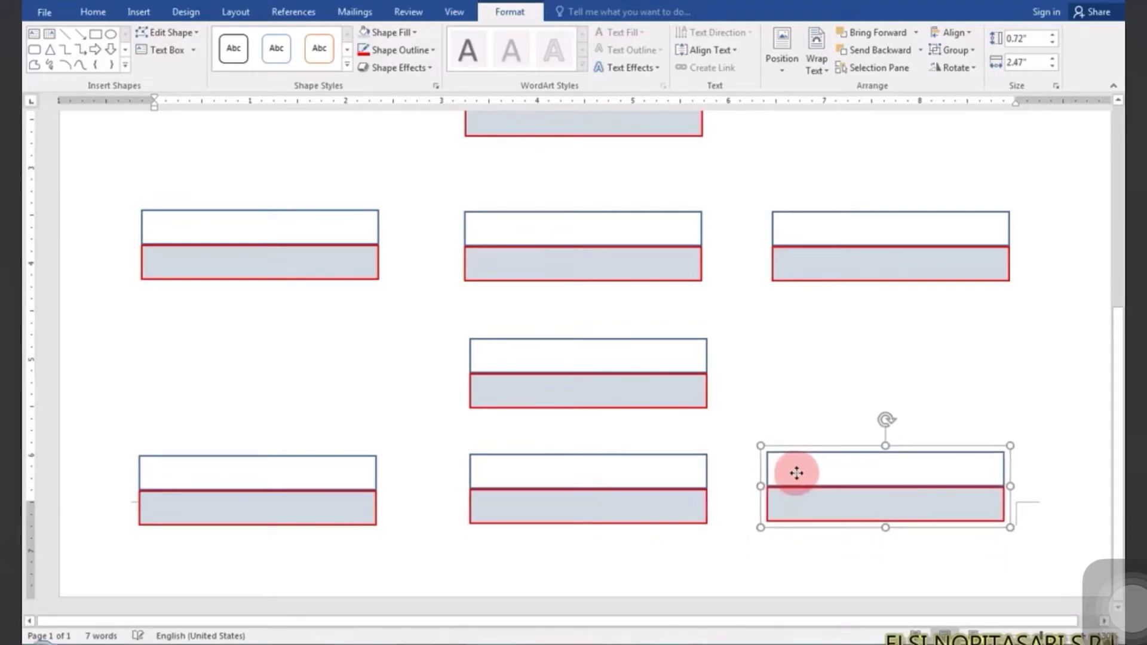
click(819, 371)
scroll(815, 379, up, 2)
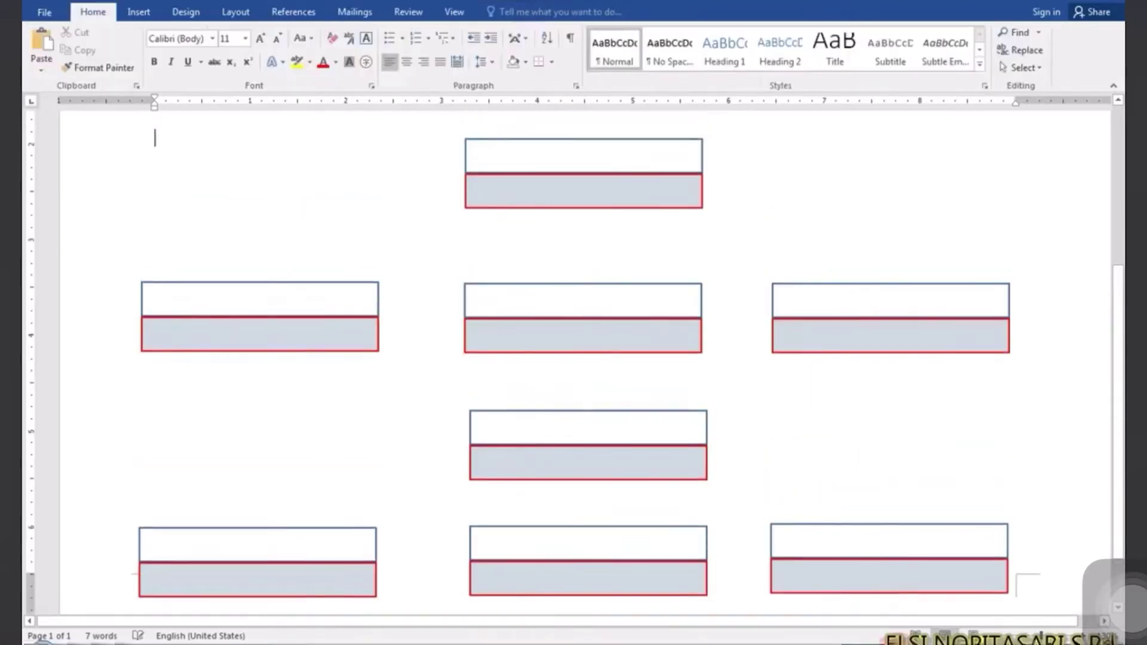
scroll(993, 626, down, 1)
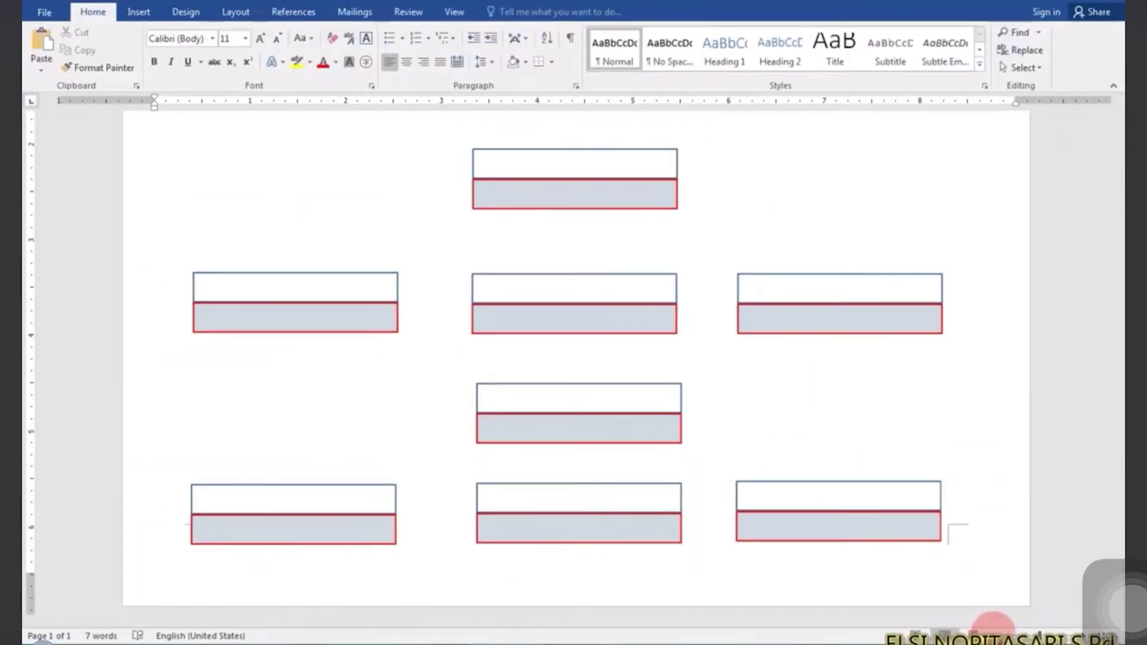
scroll(1007, 597, down, 1)
scroll(1007, 597, down, 1)
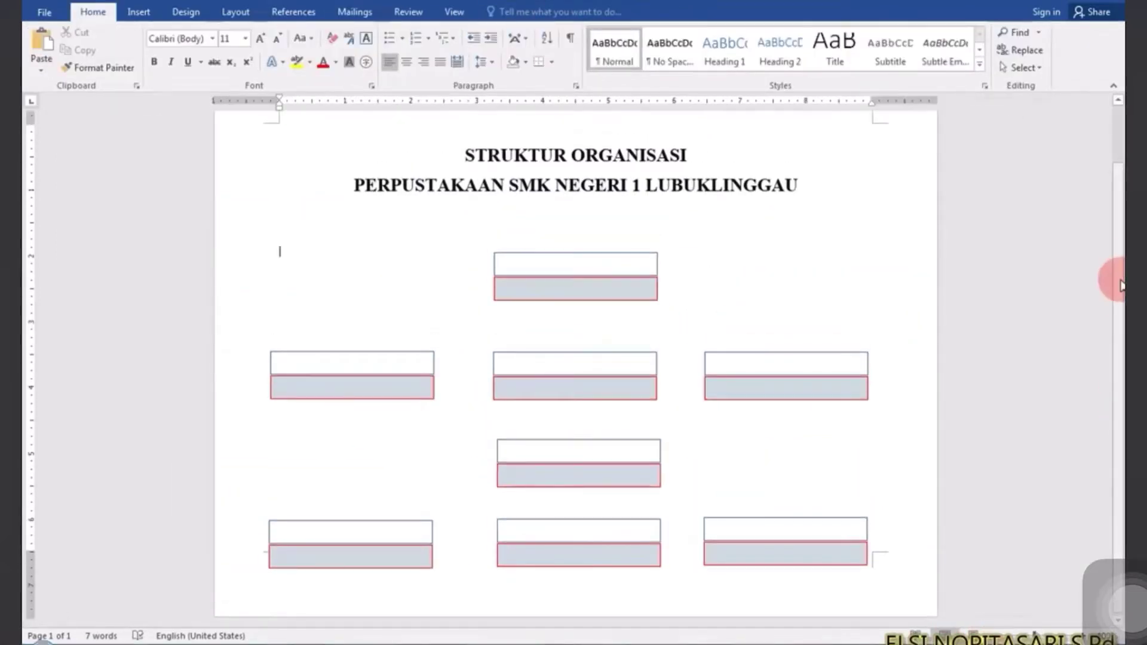
scroll(1119, 251, up, 2)
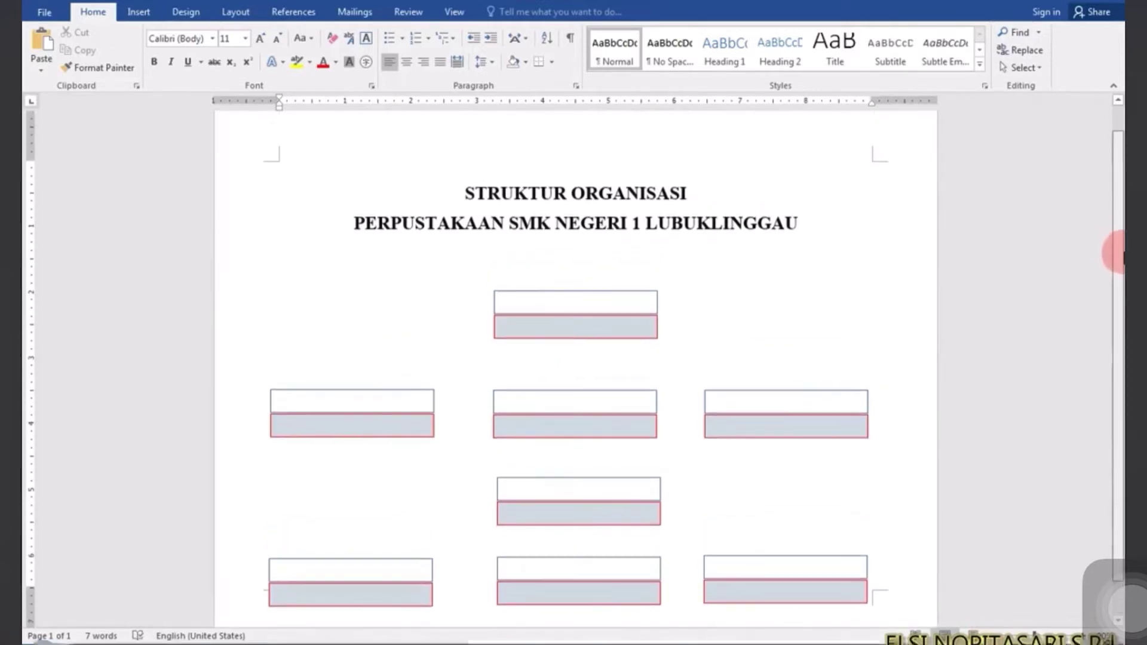
drag(1117, 253, 1116, 262)
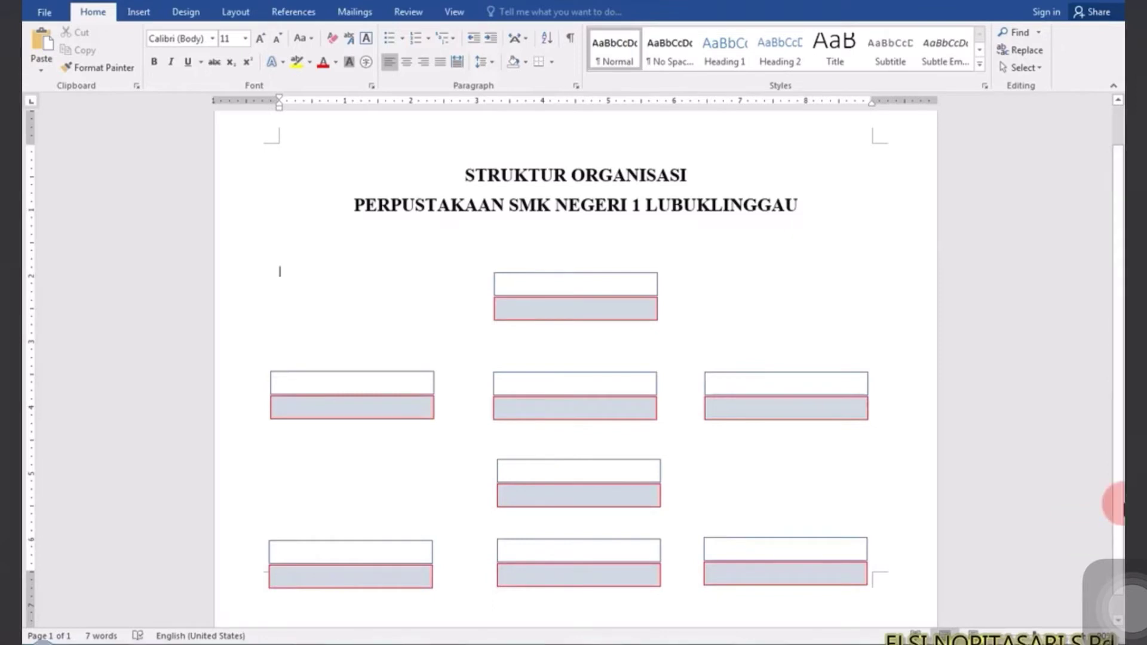
scroll(995, 609, up, 1)
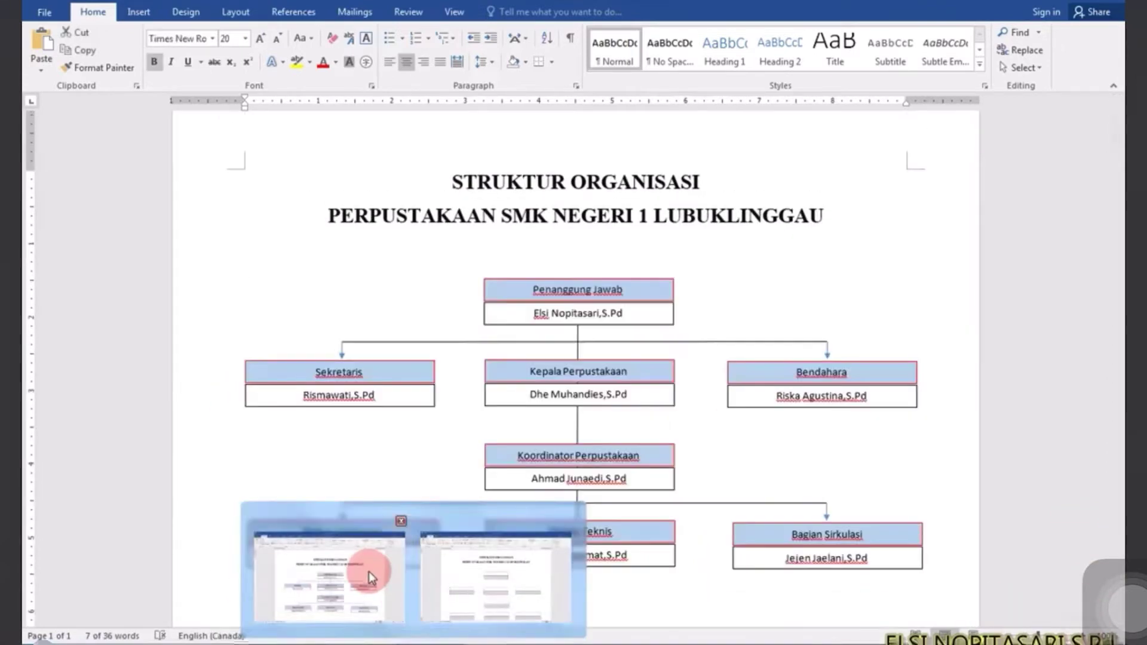
click(367, 572)
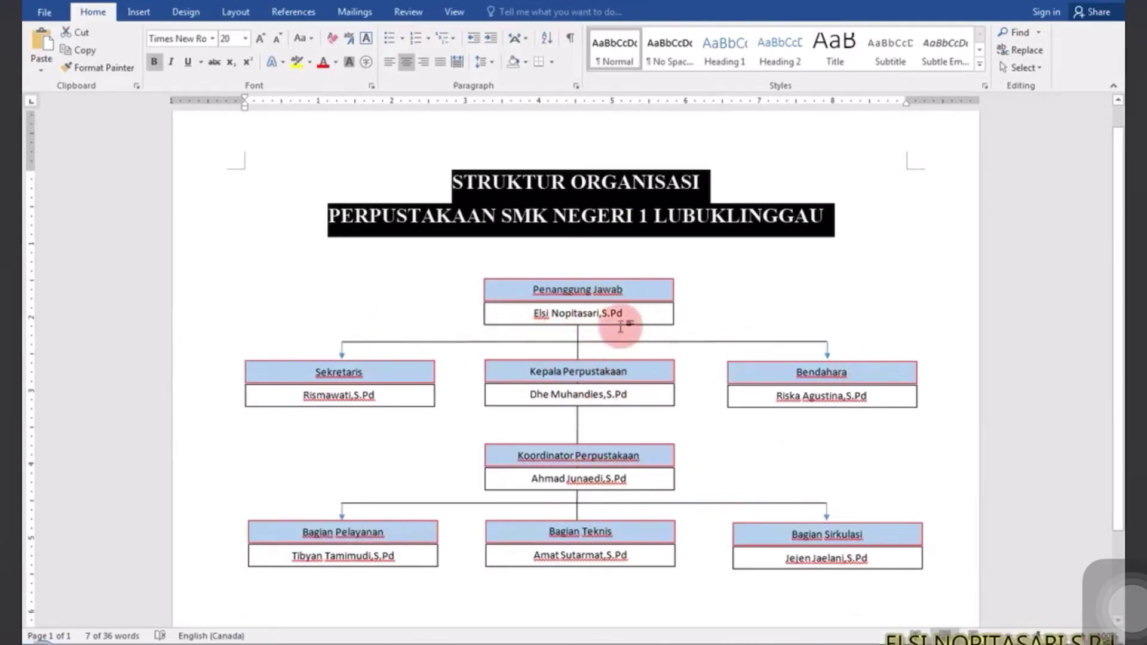
click(409, 643)
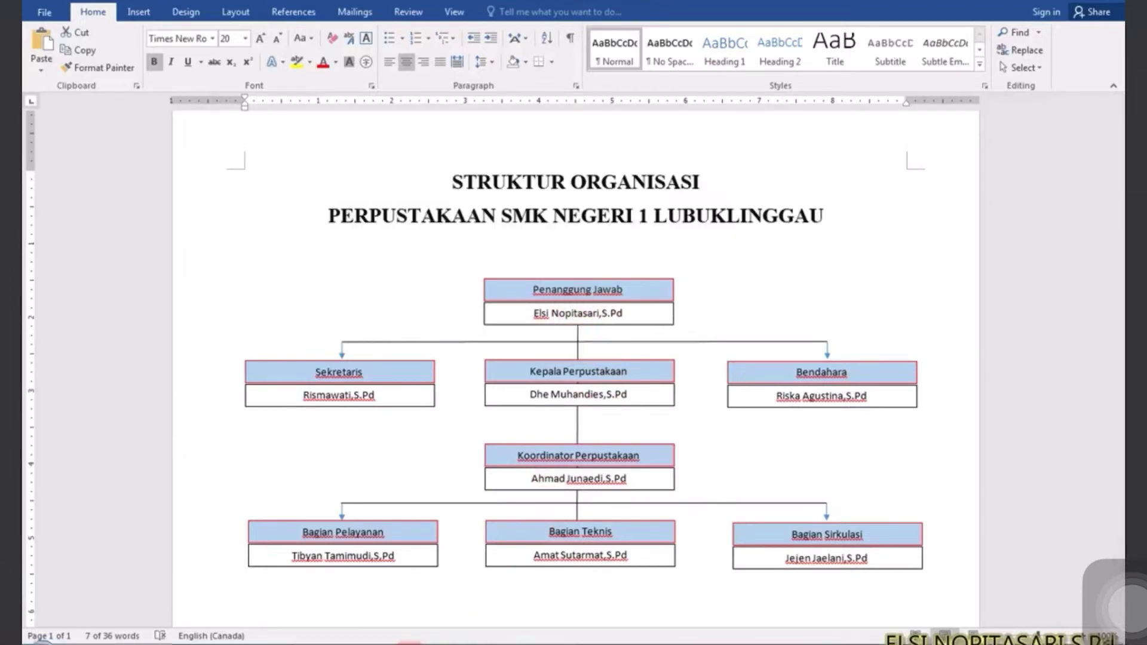
click(465, 597)
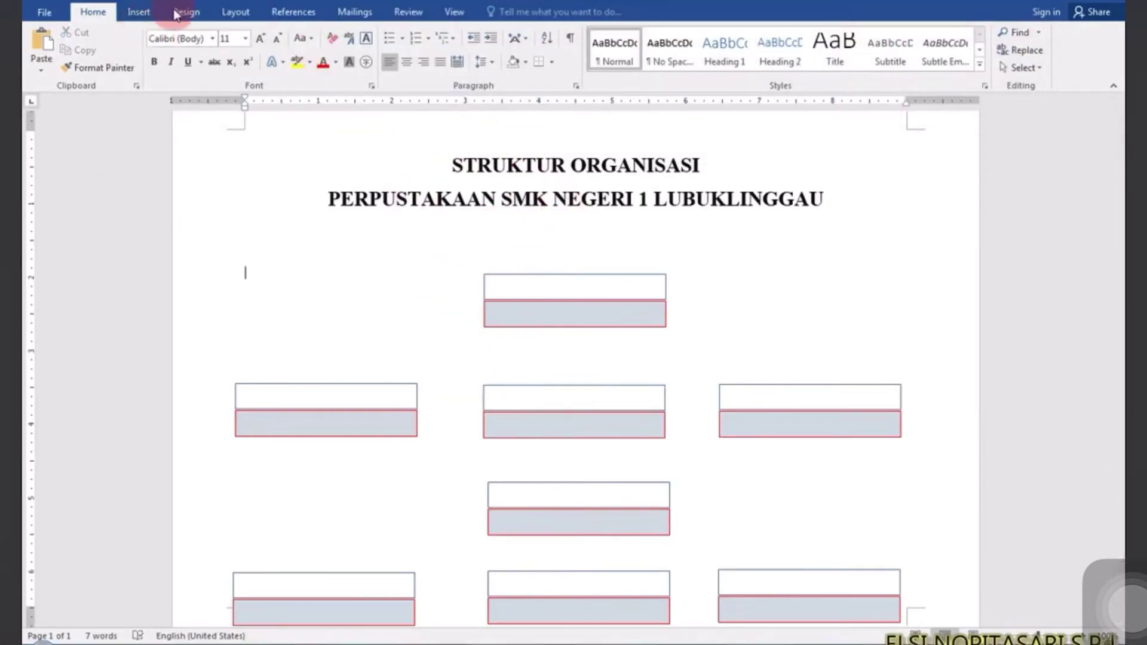
Draw a vertical line from the top box to the bottom-middle box and give it a thin blue style
click(141, 13)
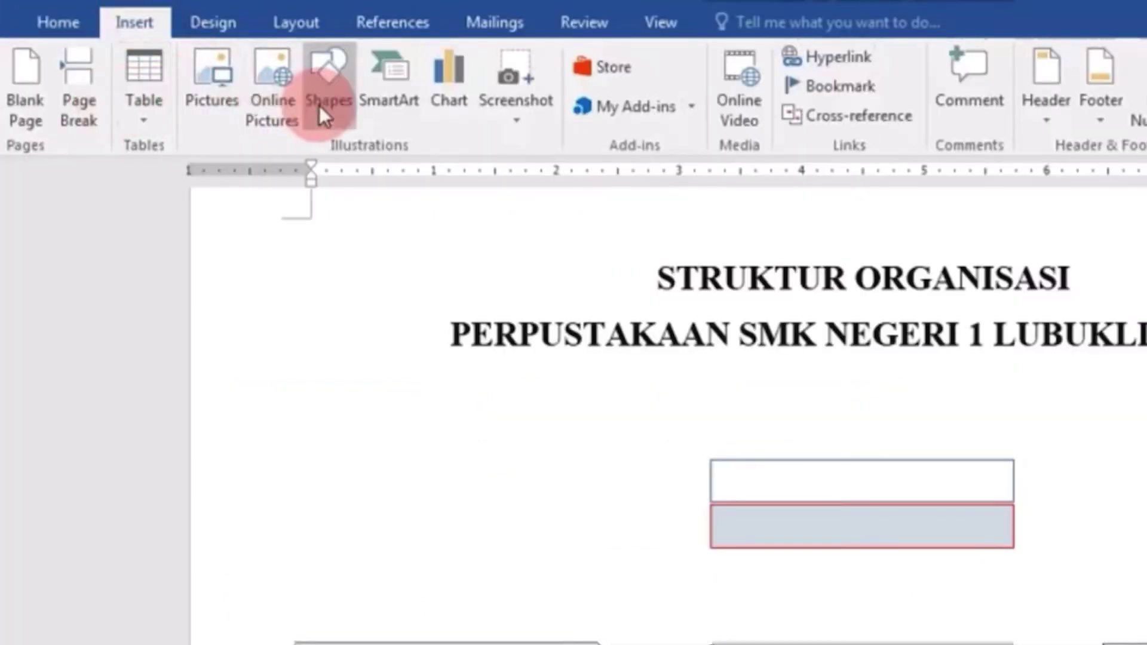
click(319, 105)
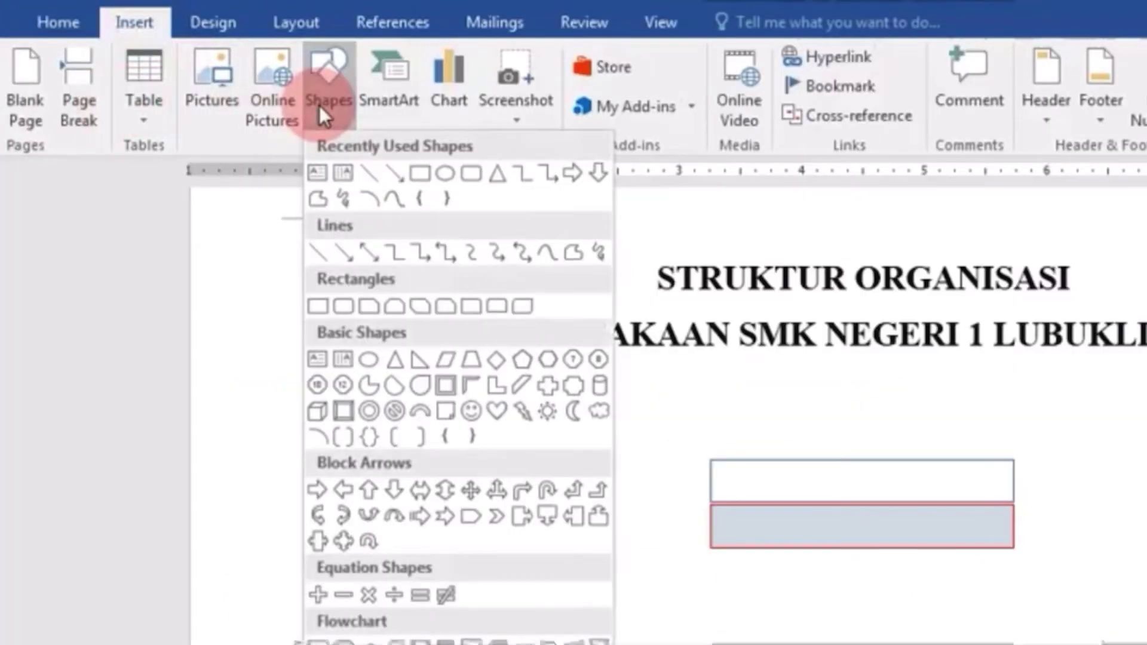
click(371, 173)
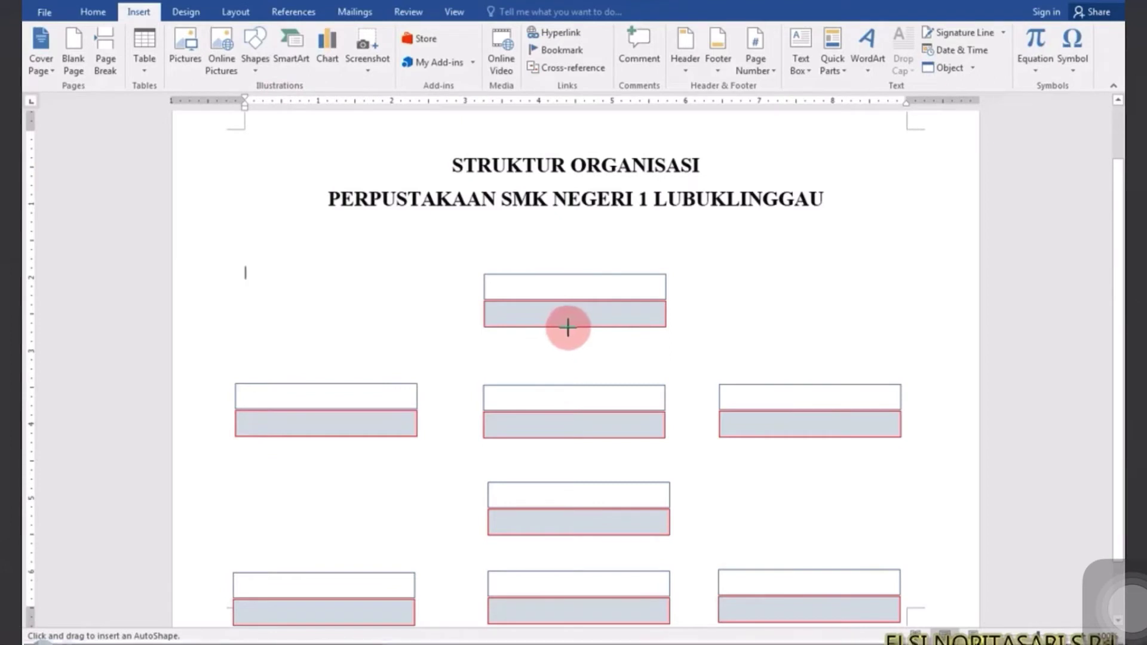
drag(568, 327, 573, 548)
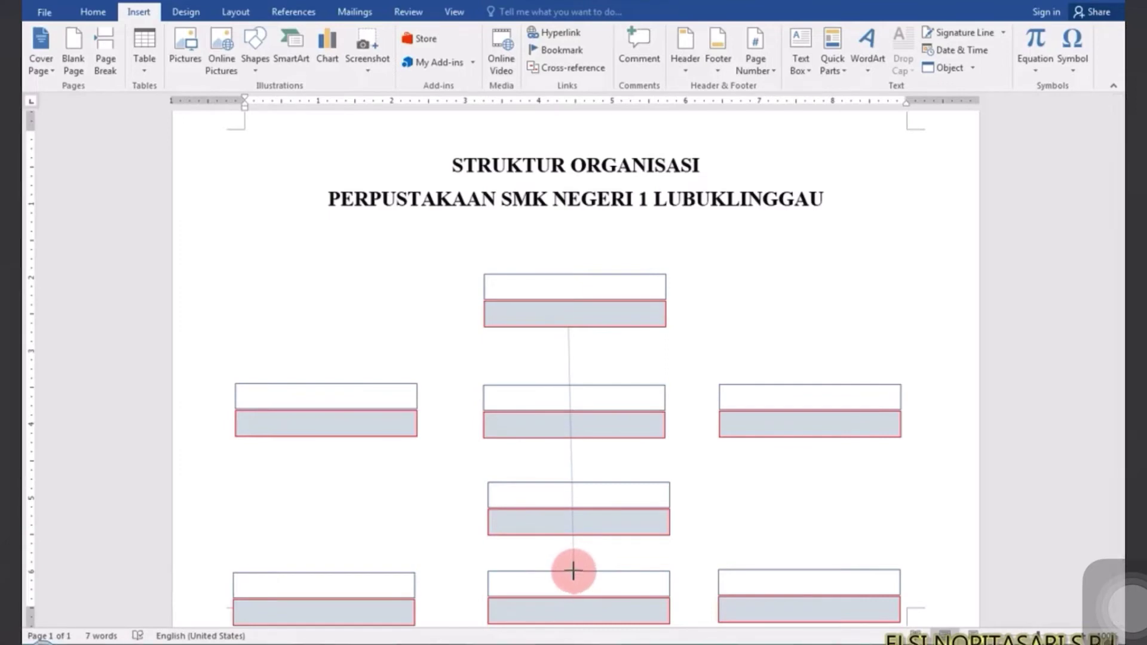
drag(573, 572, 573, 571)
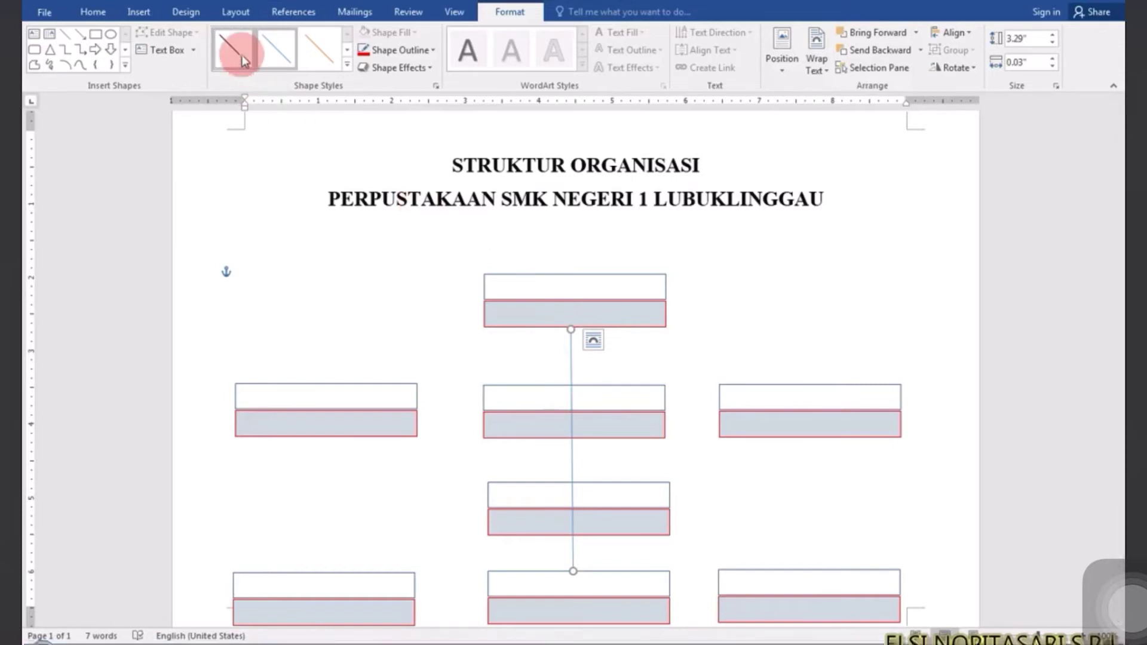
click(280, 56)
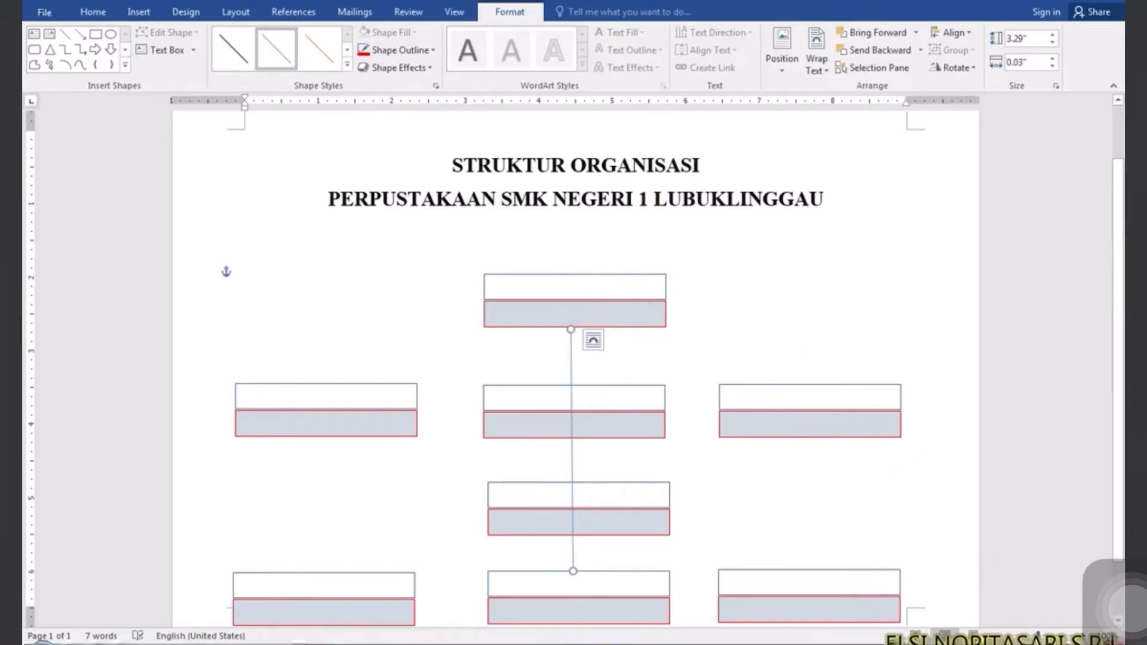
Set a thicker line weight on the blue vertical connector
scroll(571, 329, up, 3)
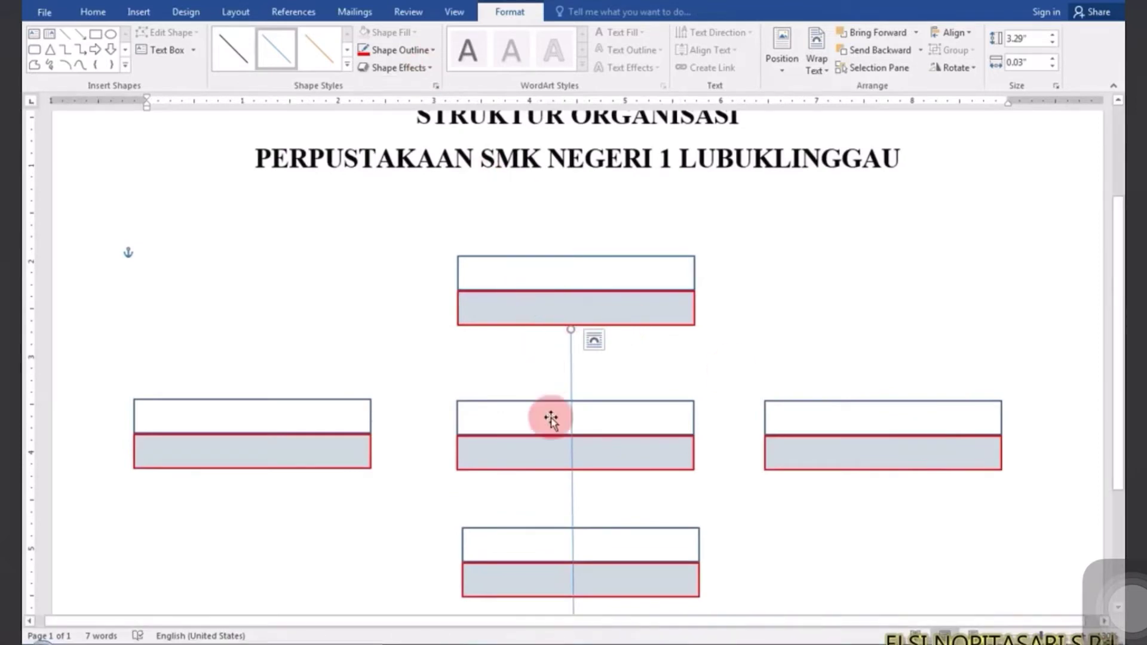
click(430, 49)
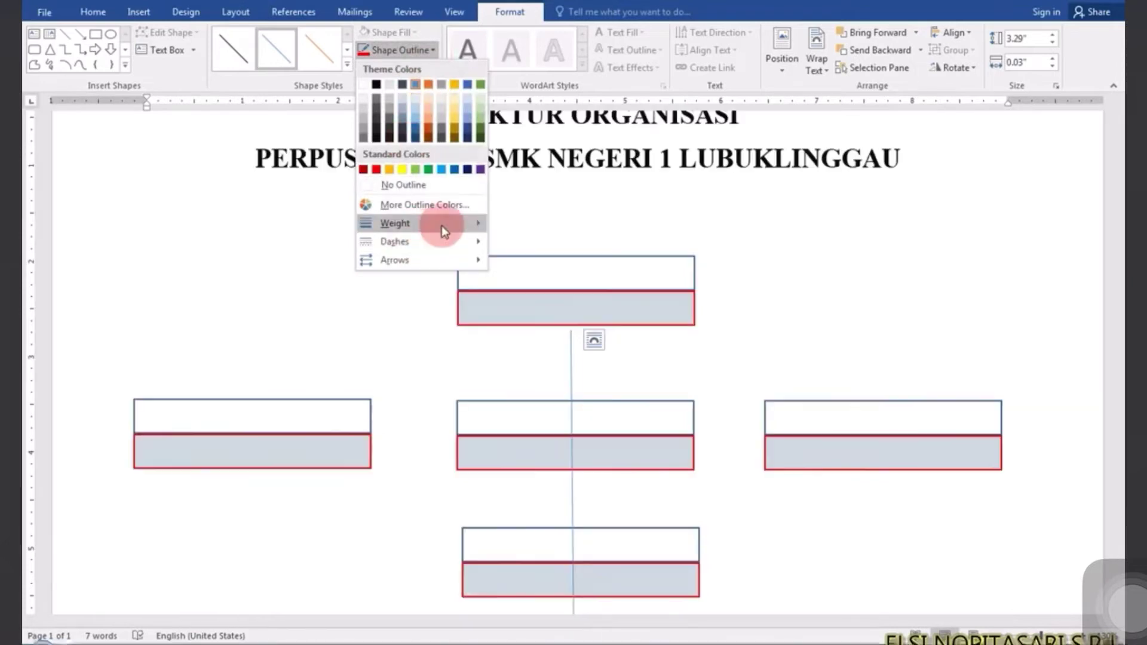
mouse_move(394, 224)
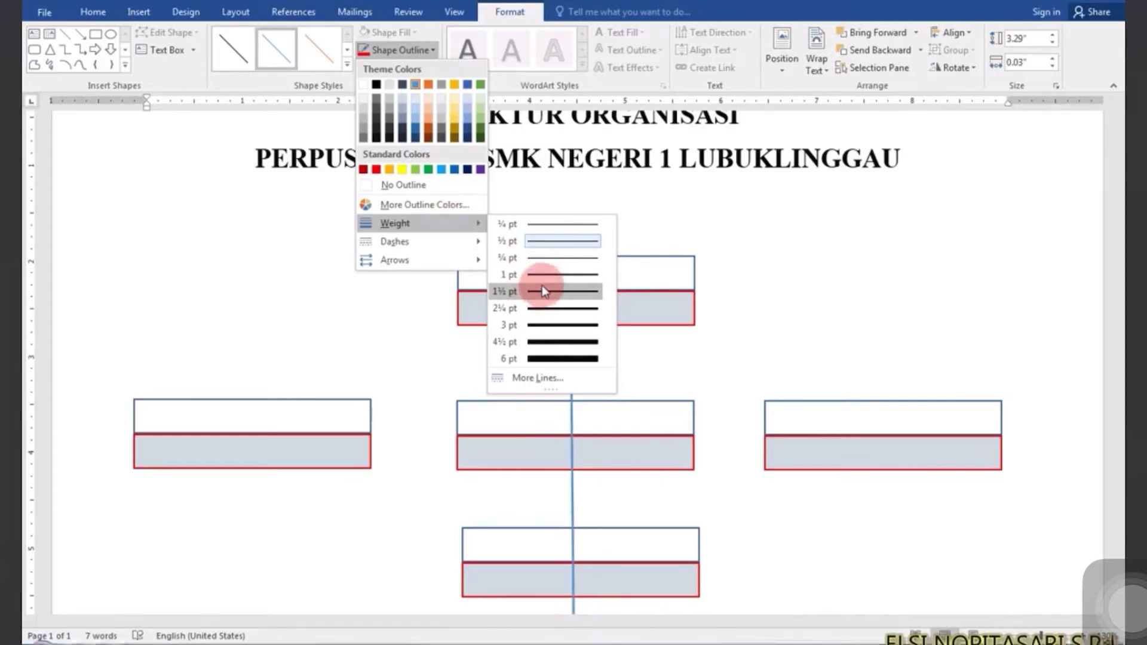
click(545, 277)
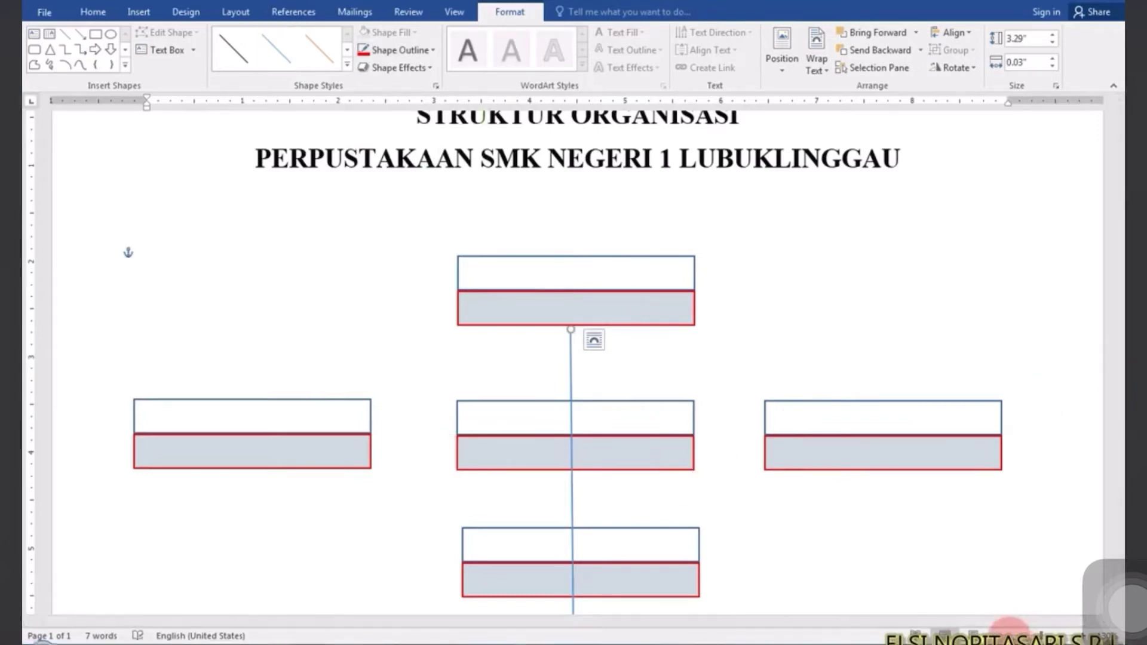
drag(1010, 631, 989, 628)
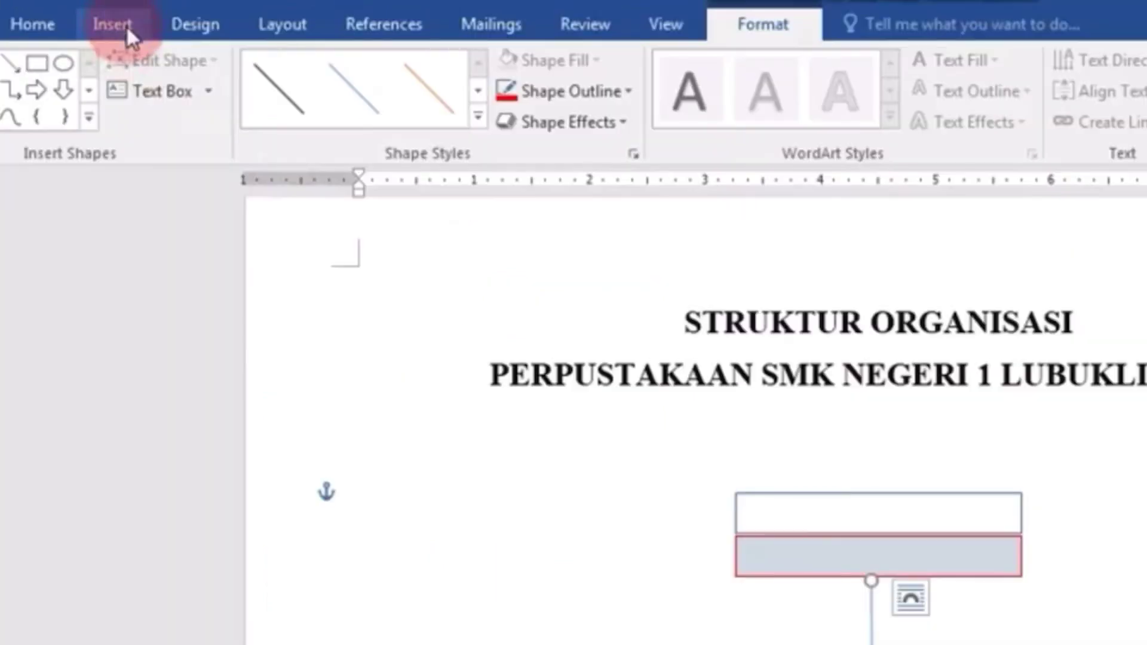
Draw a horizontal line across the chart just below the top box
click(138, 12)
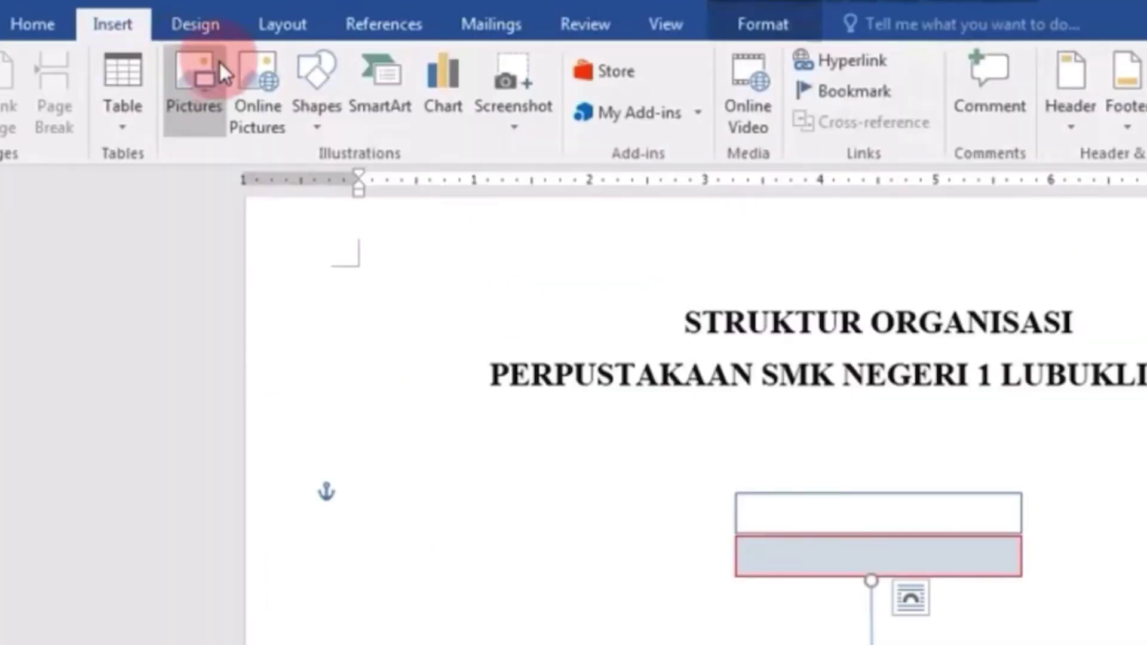
click(324, 119)
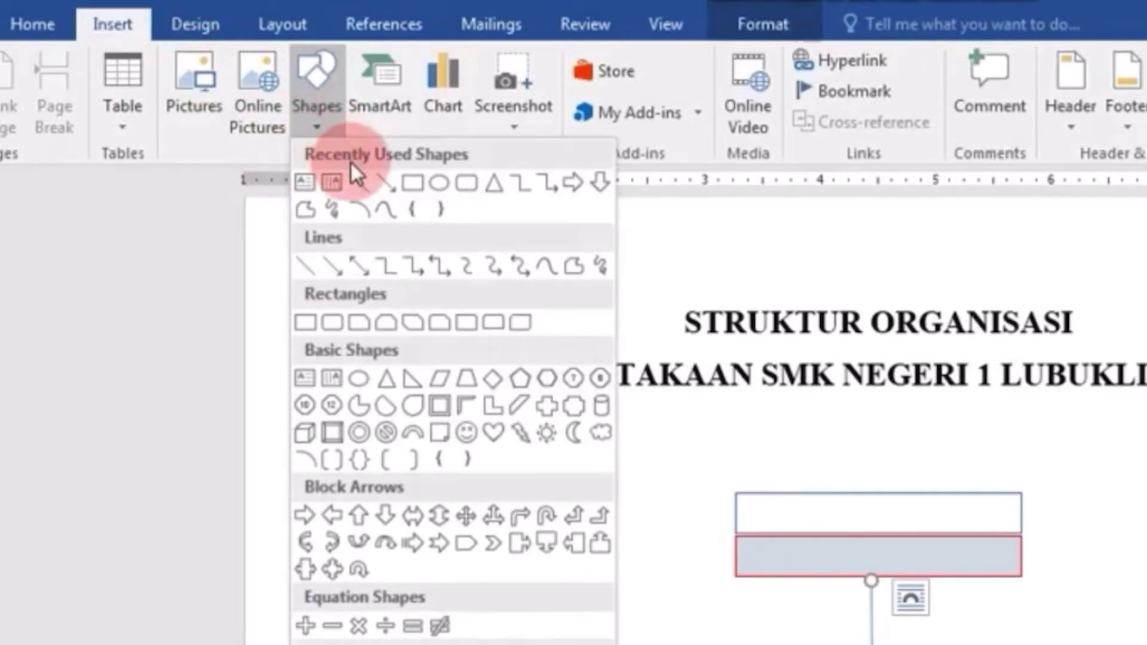
click(356, 174)
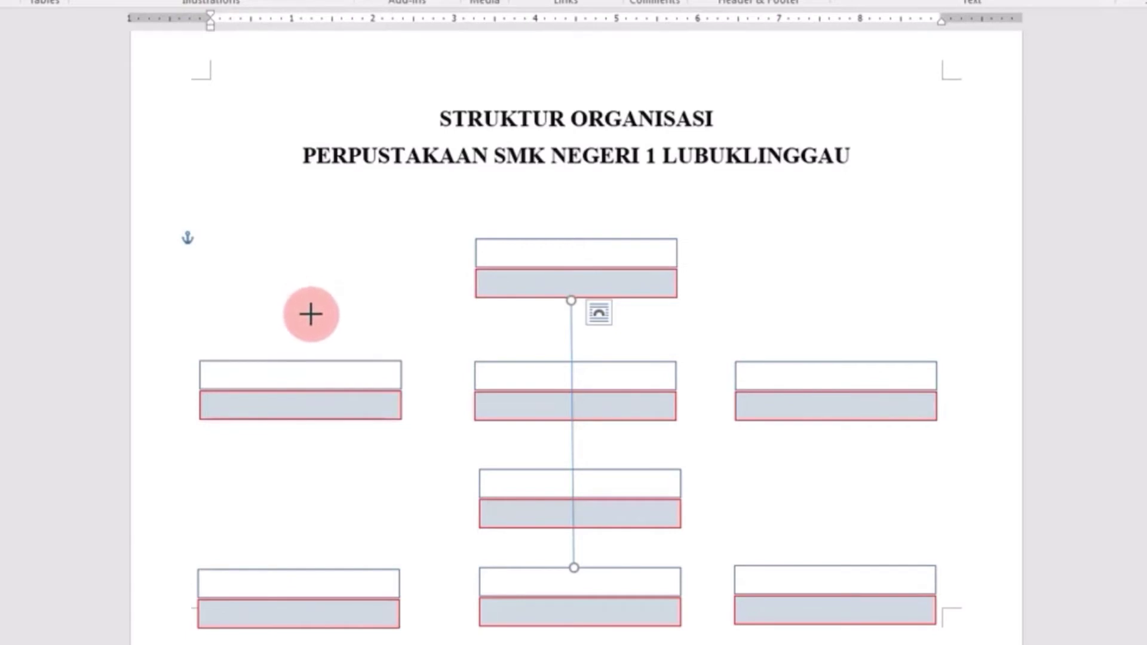
drag(308, 309, 727, 300)
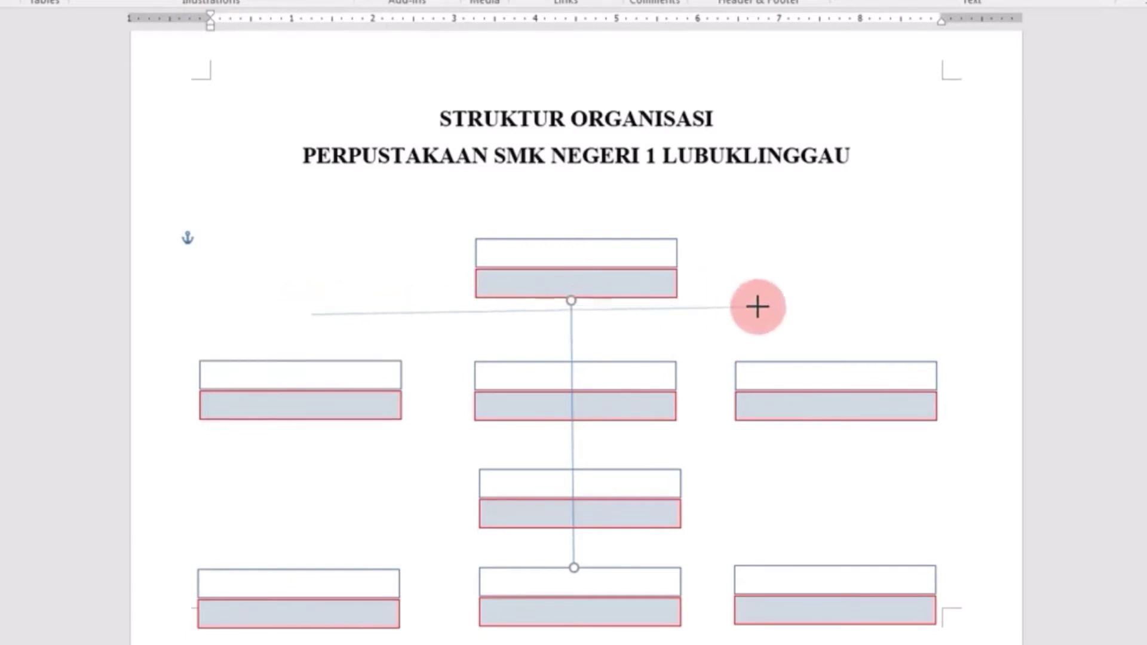
drag(727, 301, 834, 312)
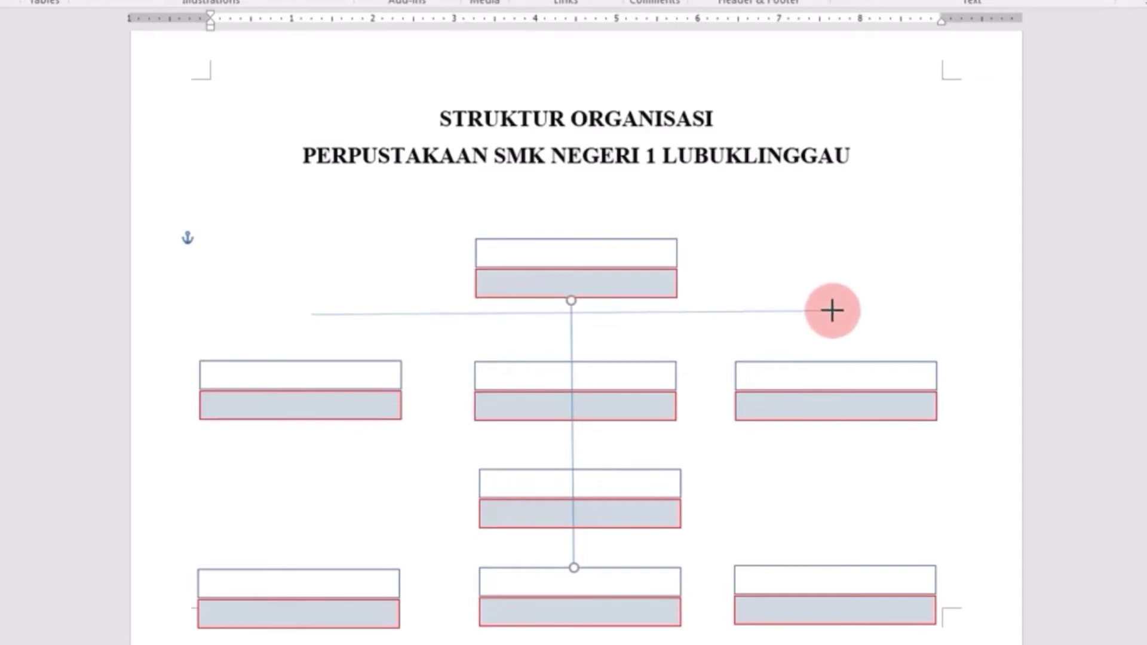
drag(833, 310, 833, 310)
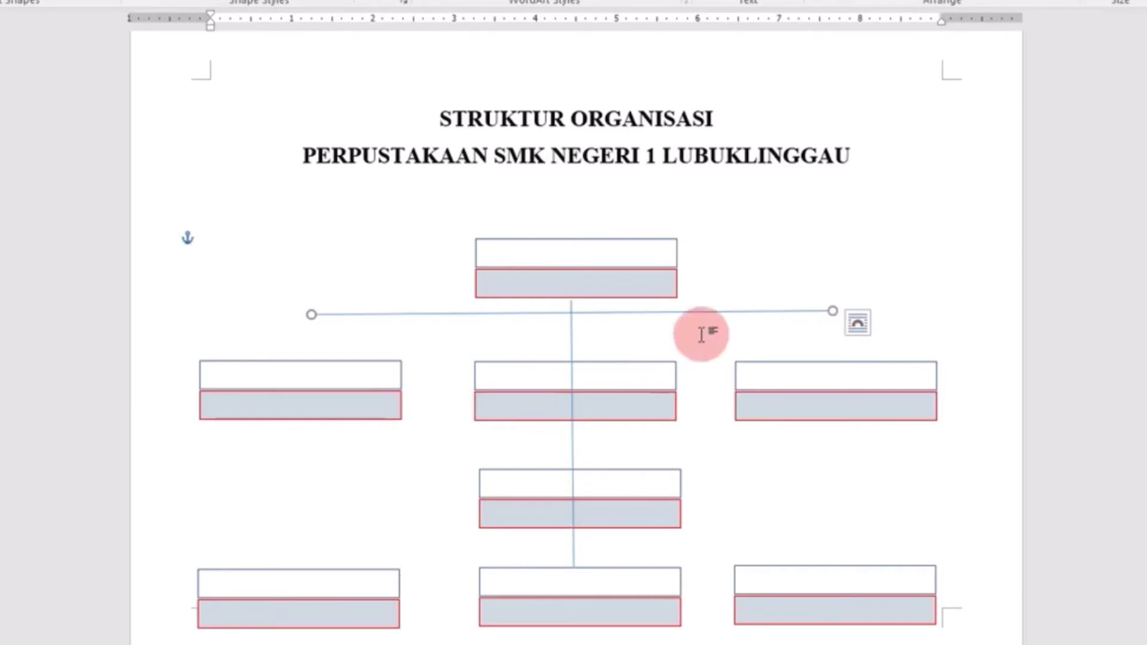
drag(590, 313, 589, 324)
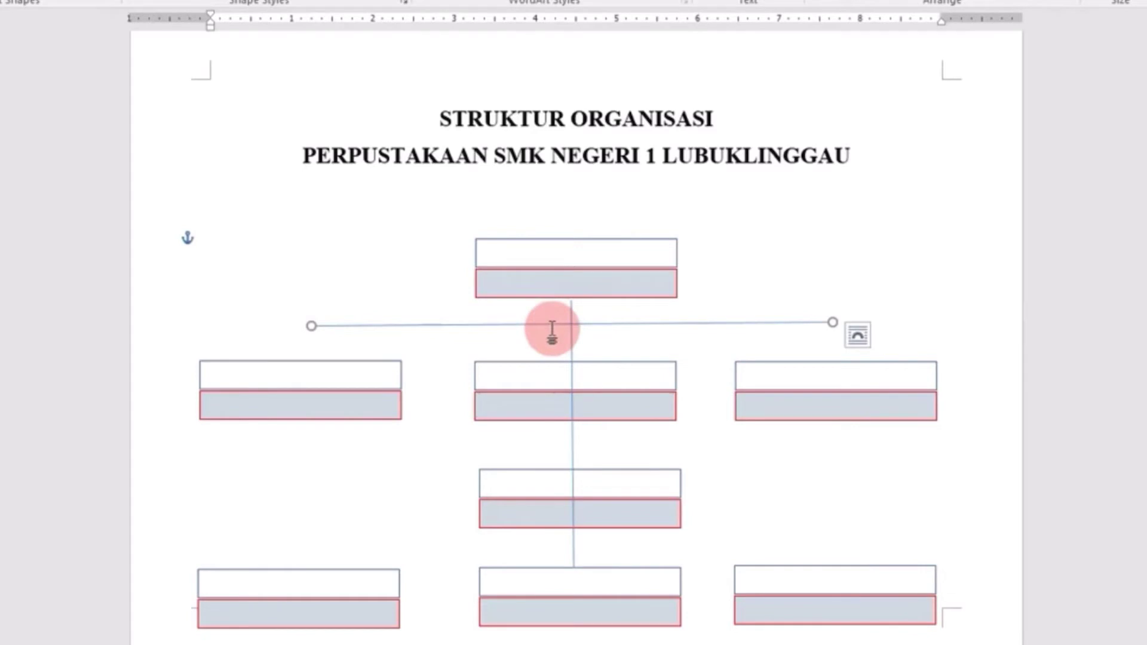
Duplicate the horizontal line and place the copy above the bottom row
key(ctrl+v)
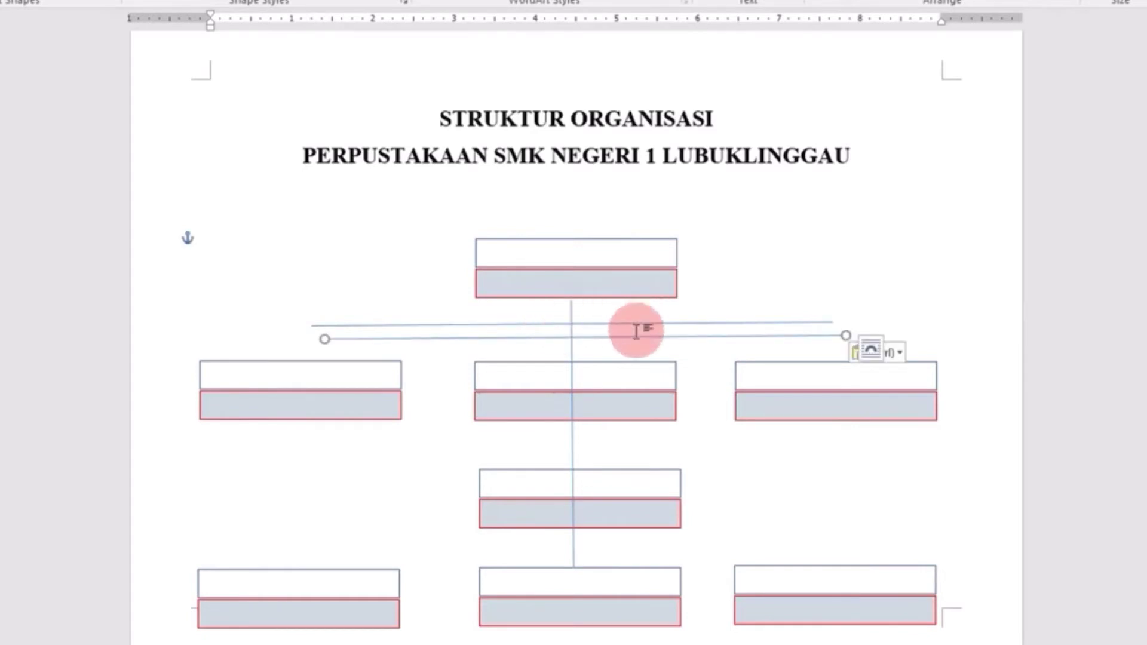
drag(640, 336, 616, 510)
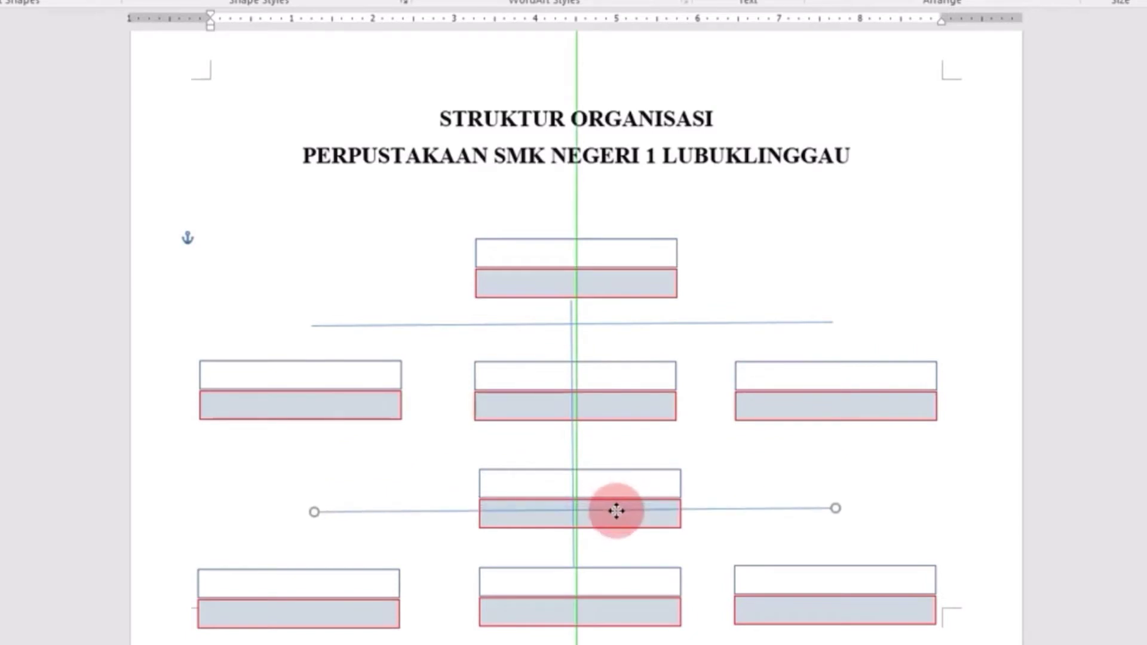
drag(616, 511, 617, 497)
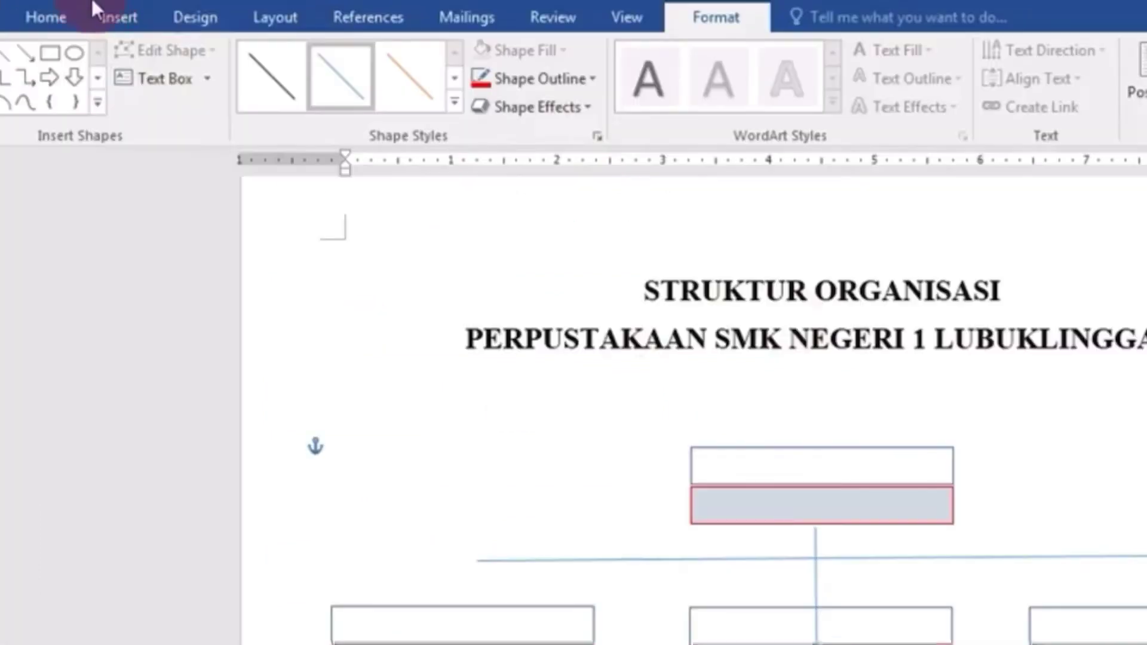
Draw a short downward arrow from the upper horizontal line to the left box
click(138, 11)
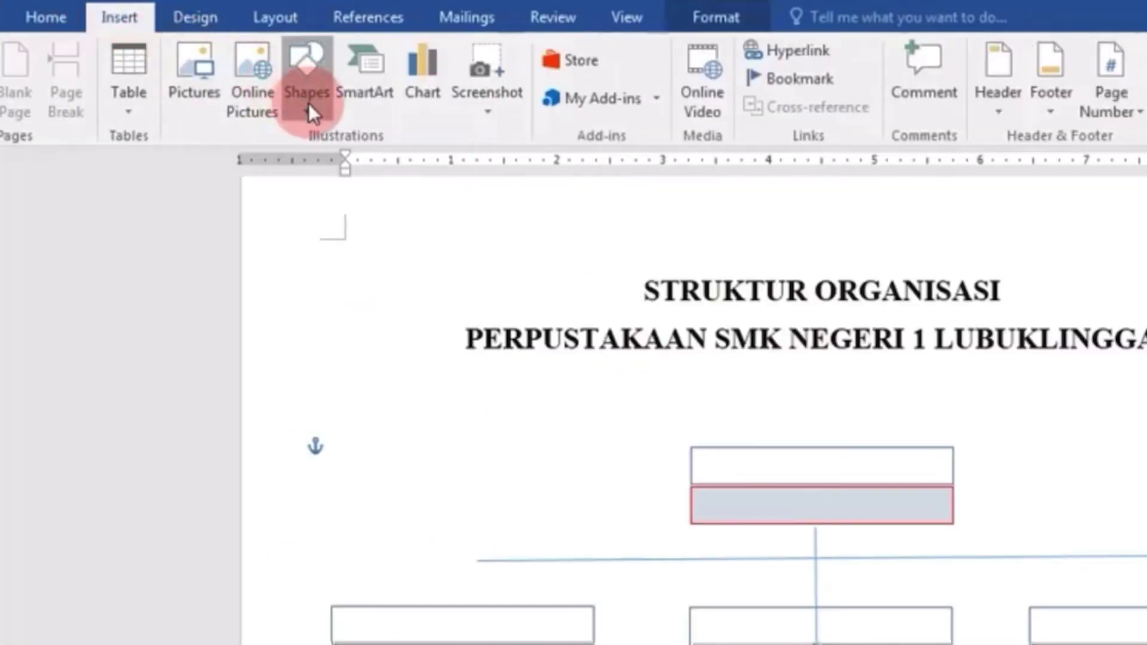
click(309, 102)
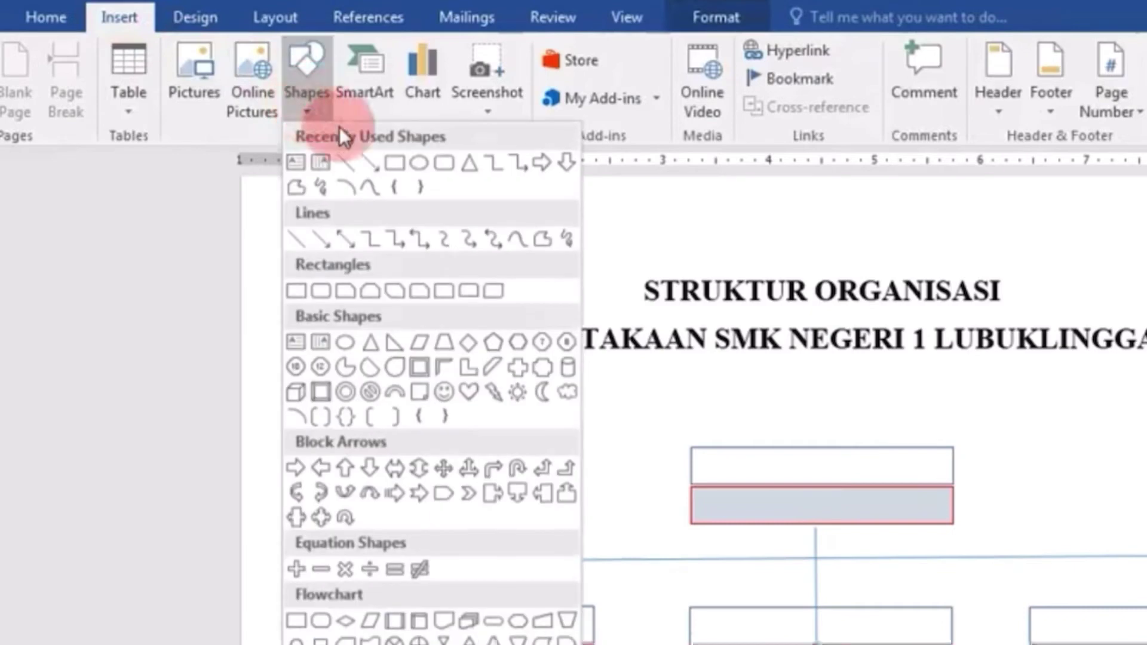
click(374, 161)
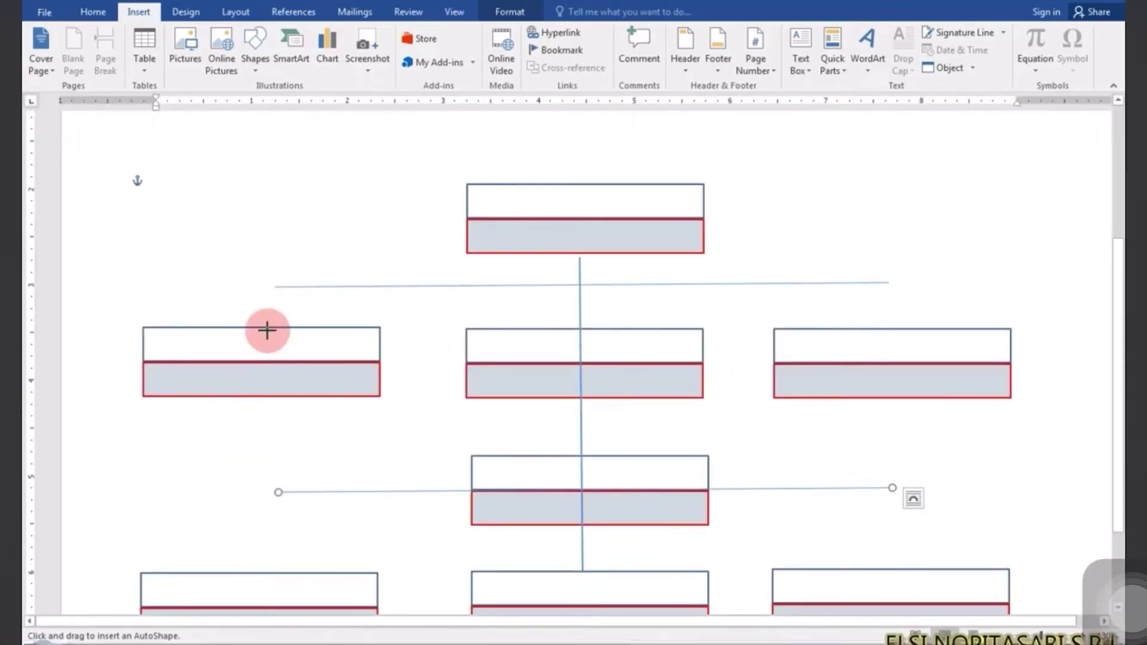
drag(276, 287, 276, 299)
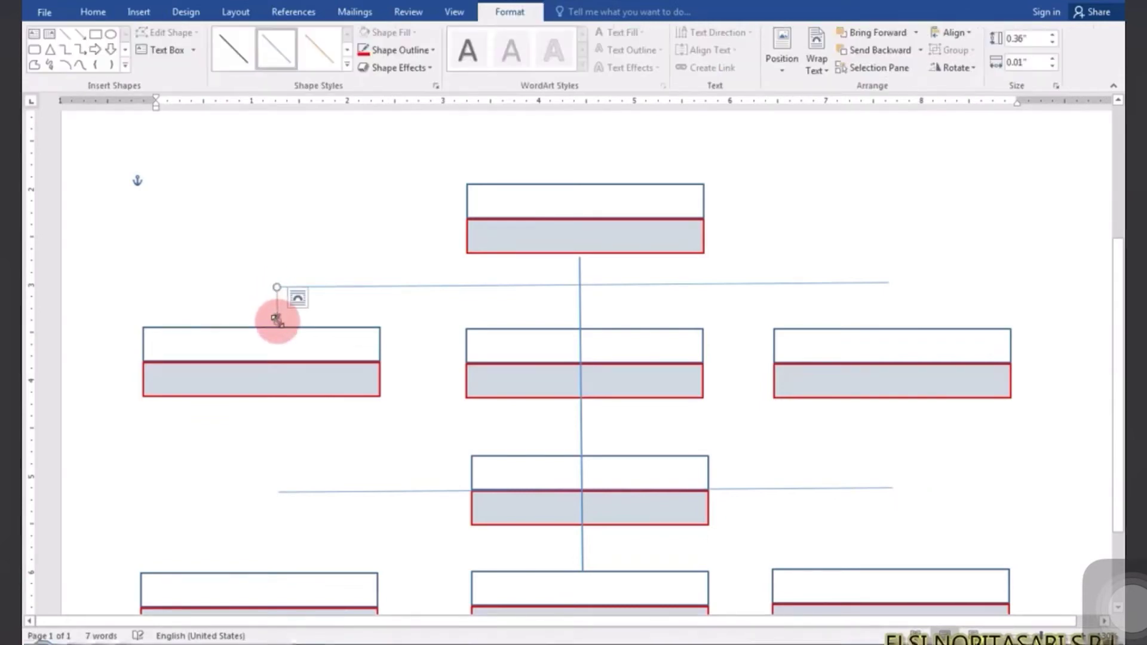
Paste copies of the down arrow above the right box and the lower-right box
key(ctrl+v)
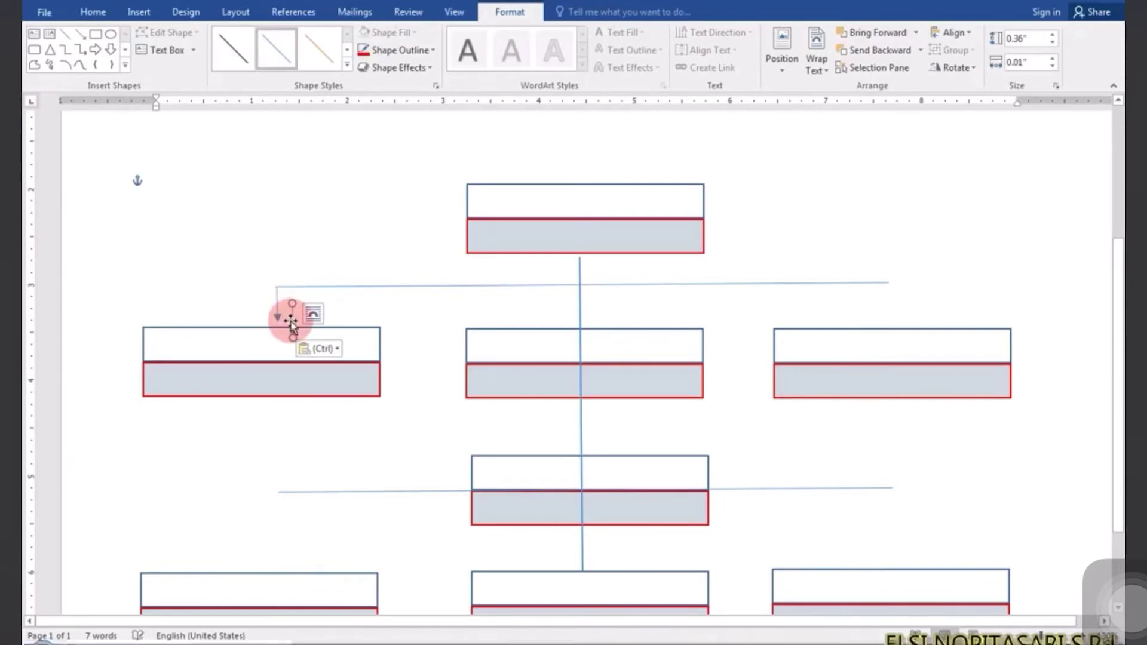
mouse_move(291, 323)
mouse_down()
mouse_move(786, 327)
mouse_move(895, 296)
mouse_up()
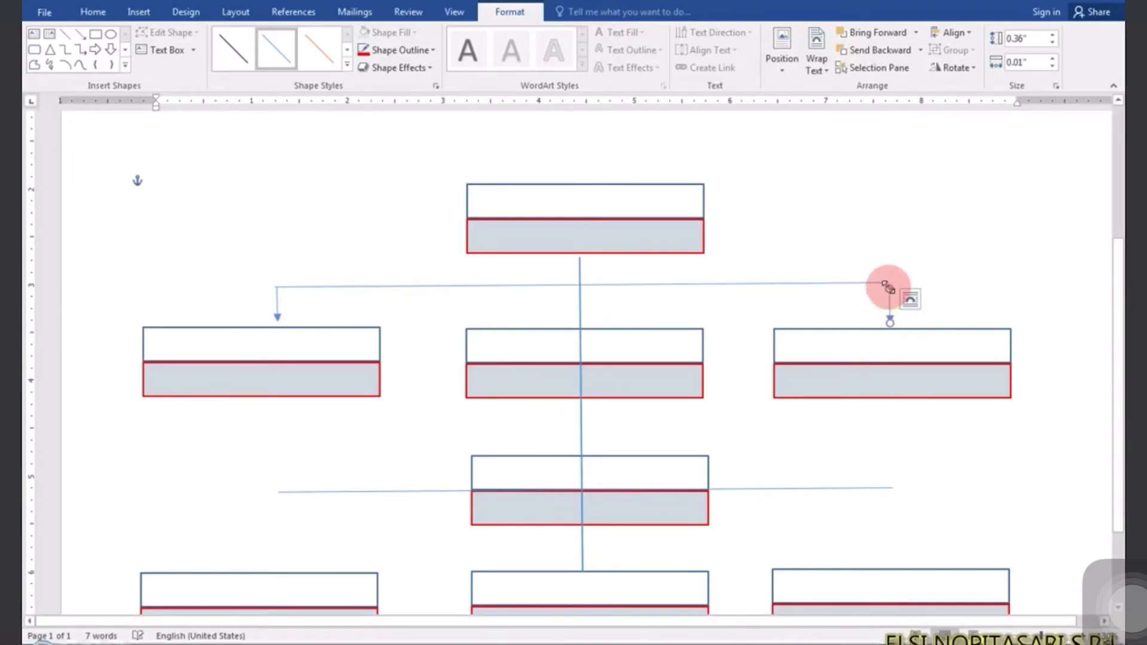
key(ctrl+v)
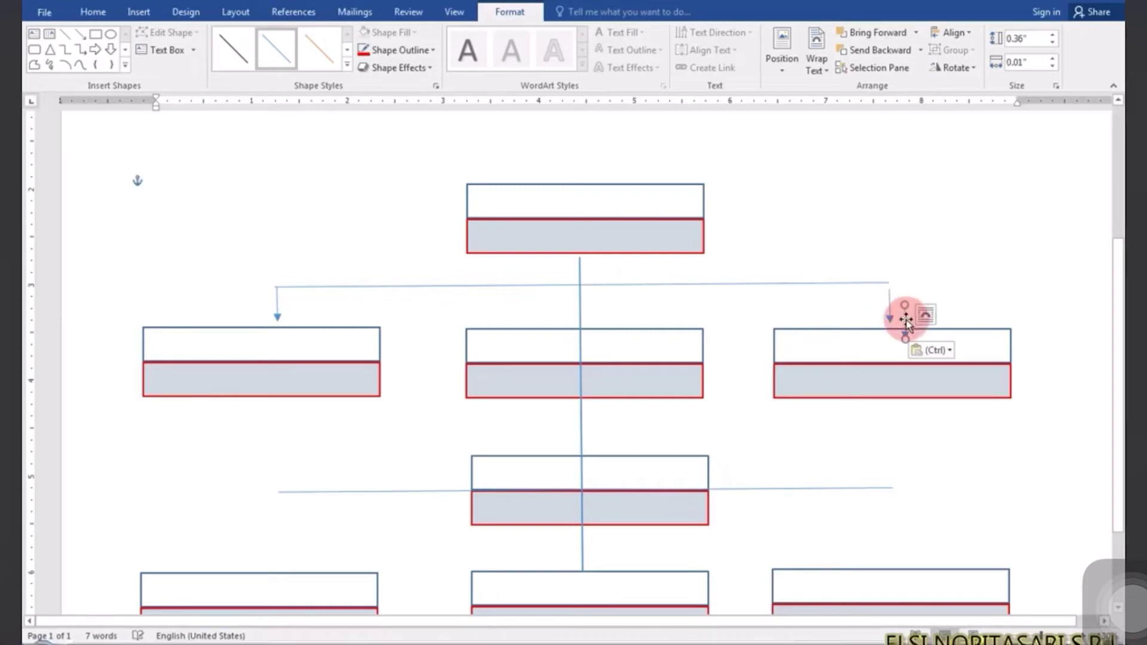
drag(890, 427, 894, 527)
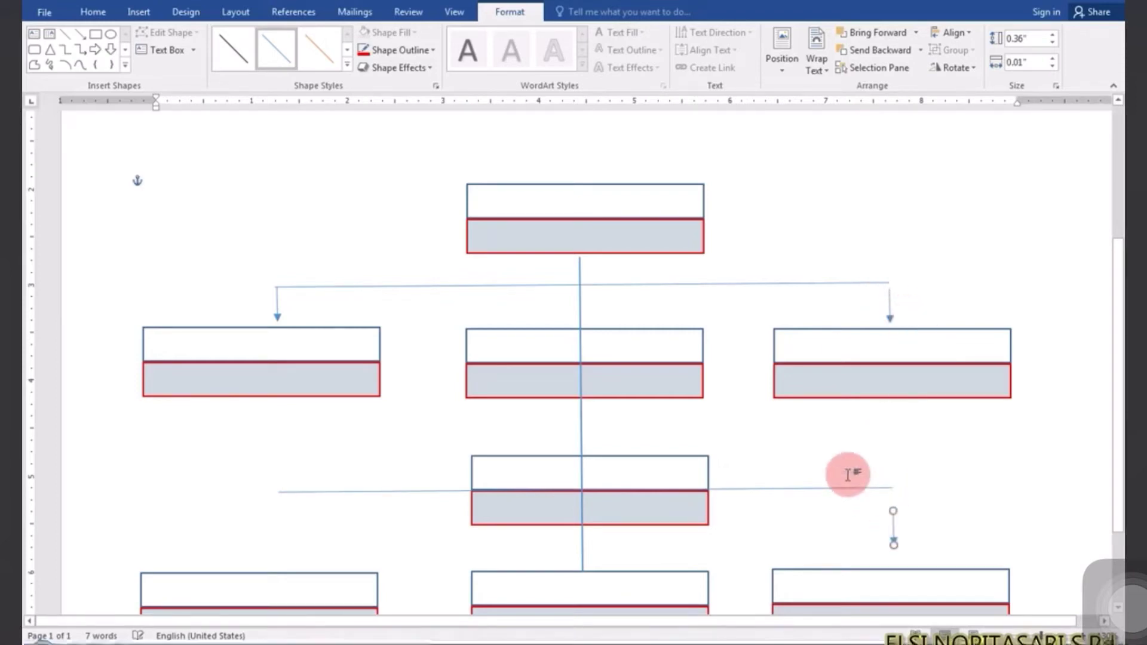
Lower the bottom horizontal line above the bottom boxes and add an arrow at its left end
drag(843, 492, 843, 507)
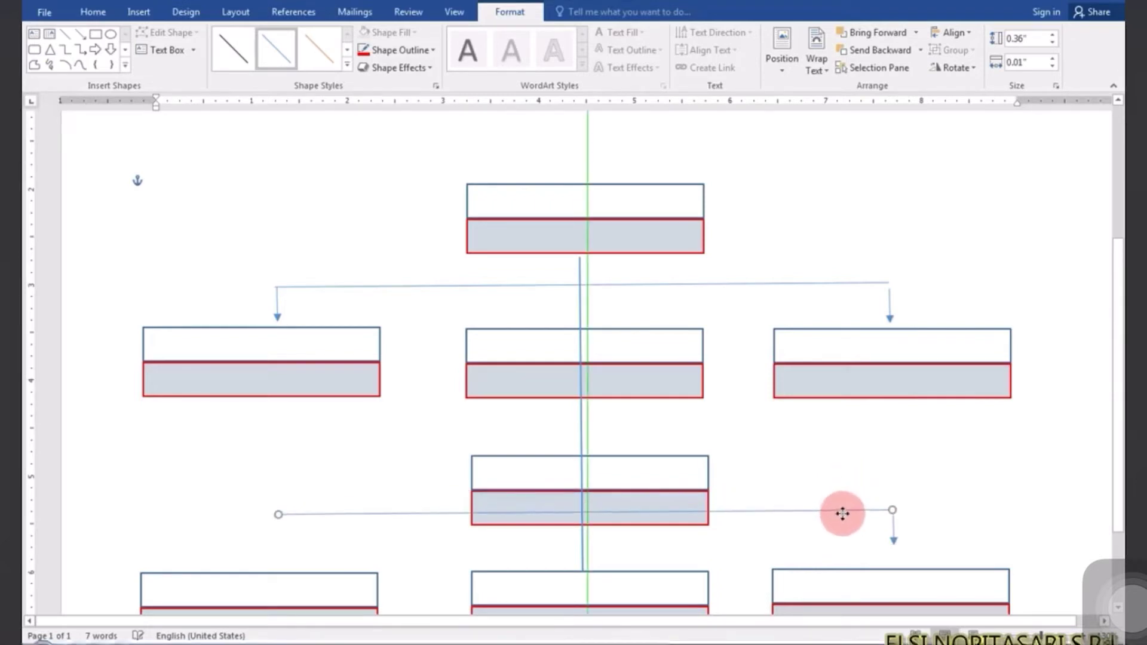
drag(842, 511, 843, 517)
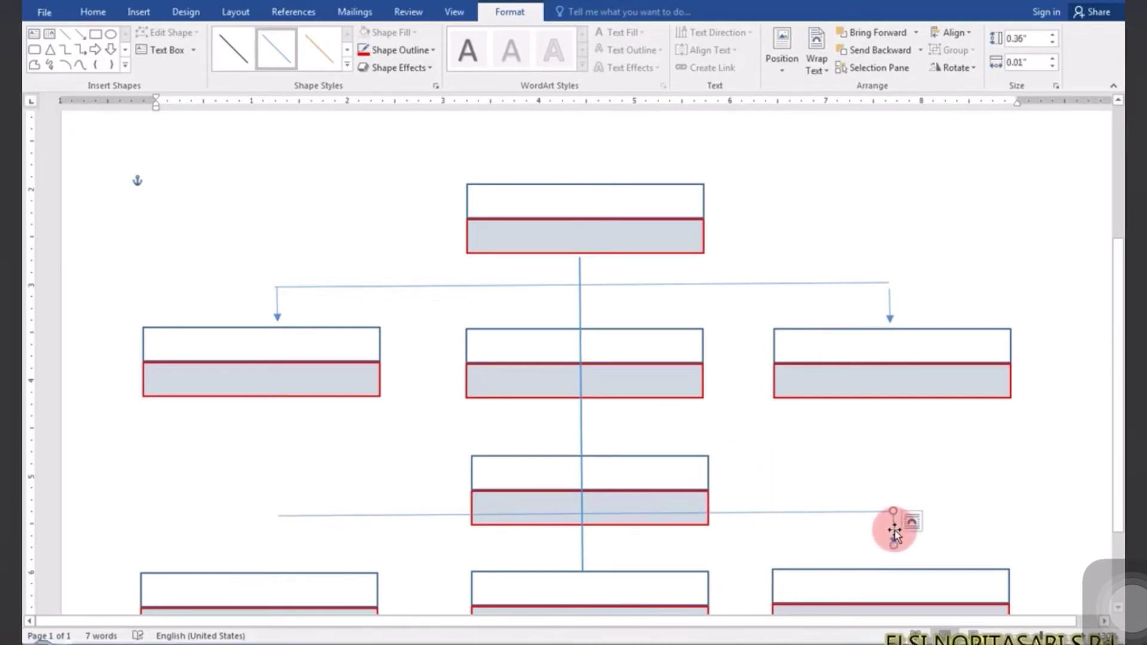
key(ctrl+c)
key(ctrl+v)
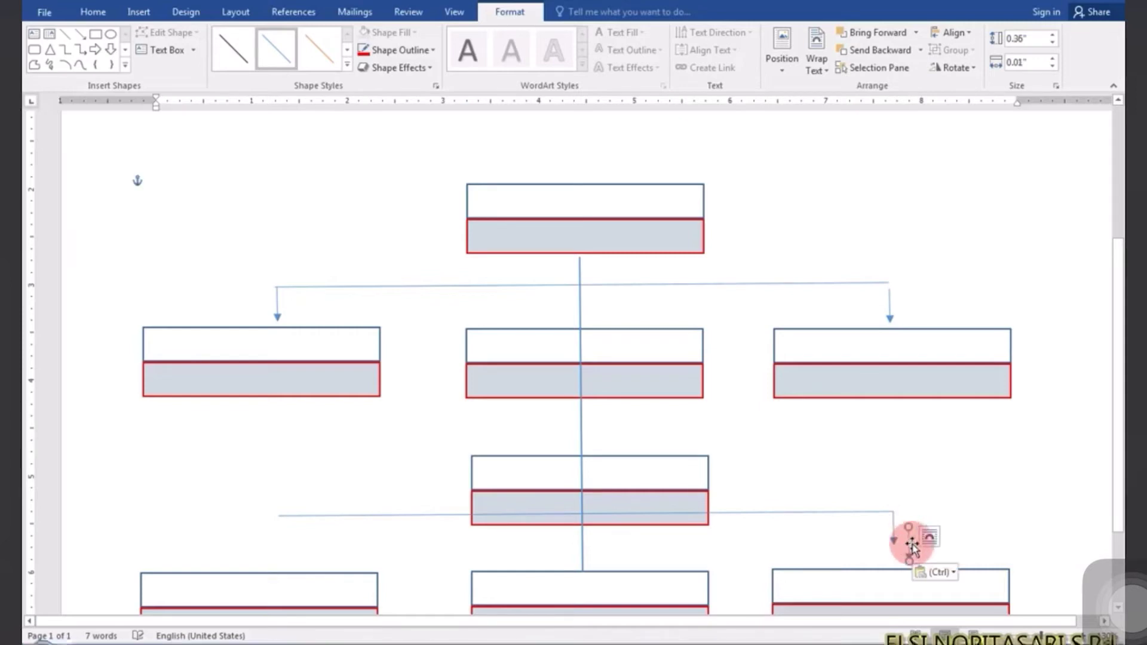
drag(581, 491, 289, 524)
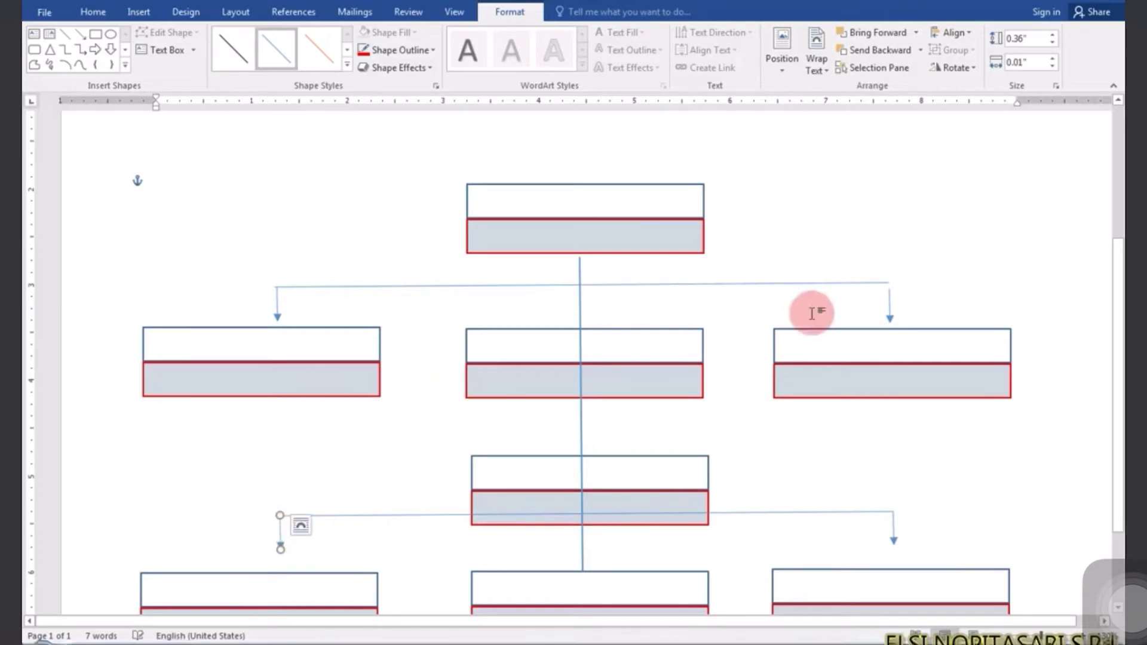
Align the upper left and right arrows with the ends of the horizontal line
drag(889, 310, 889, 308)
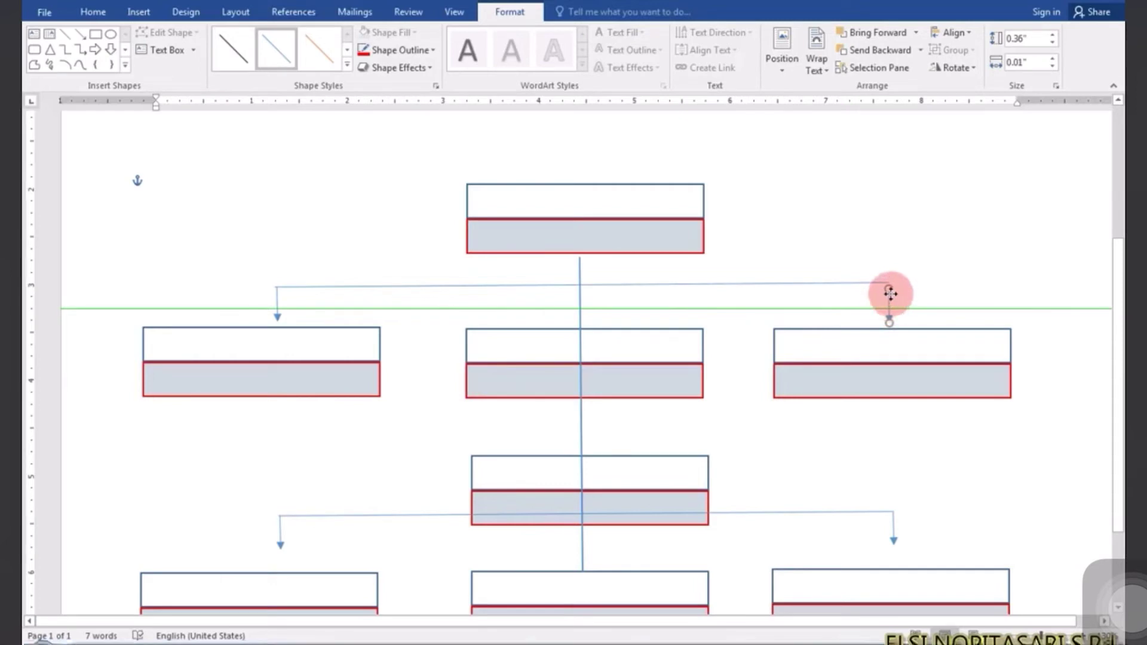
drag(890, 294, 890, 302)
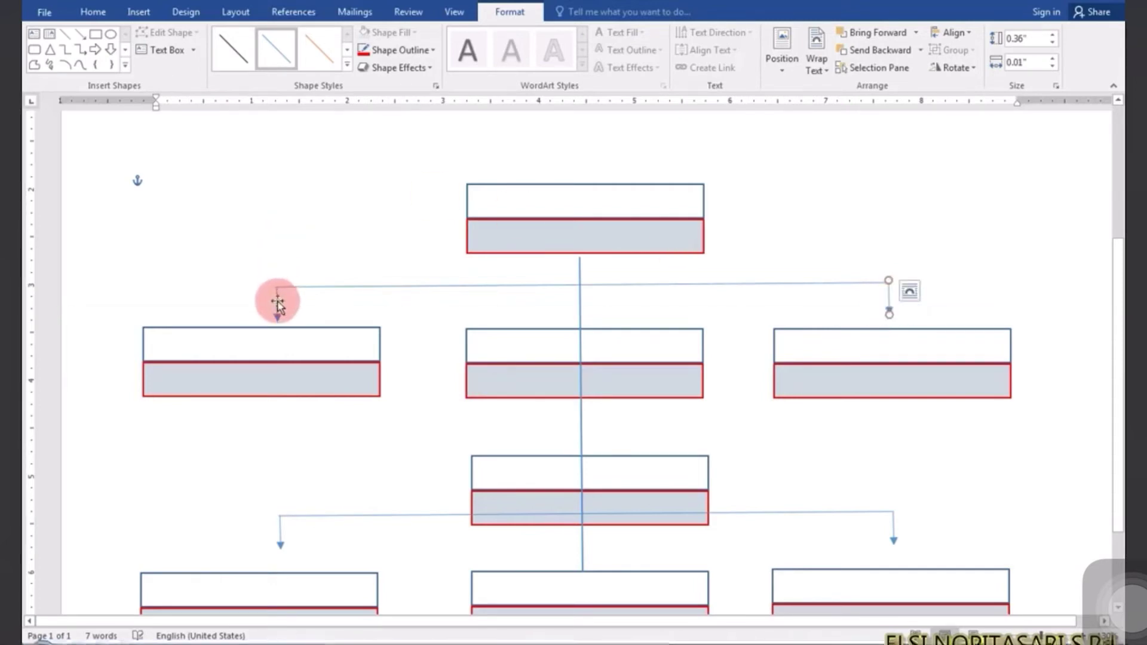
drag(277, 301, 274, 301)
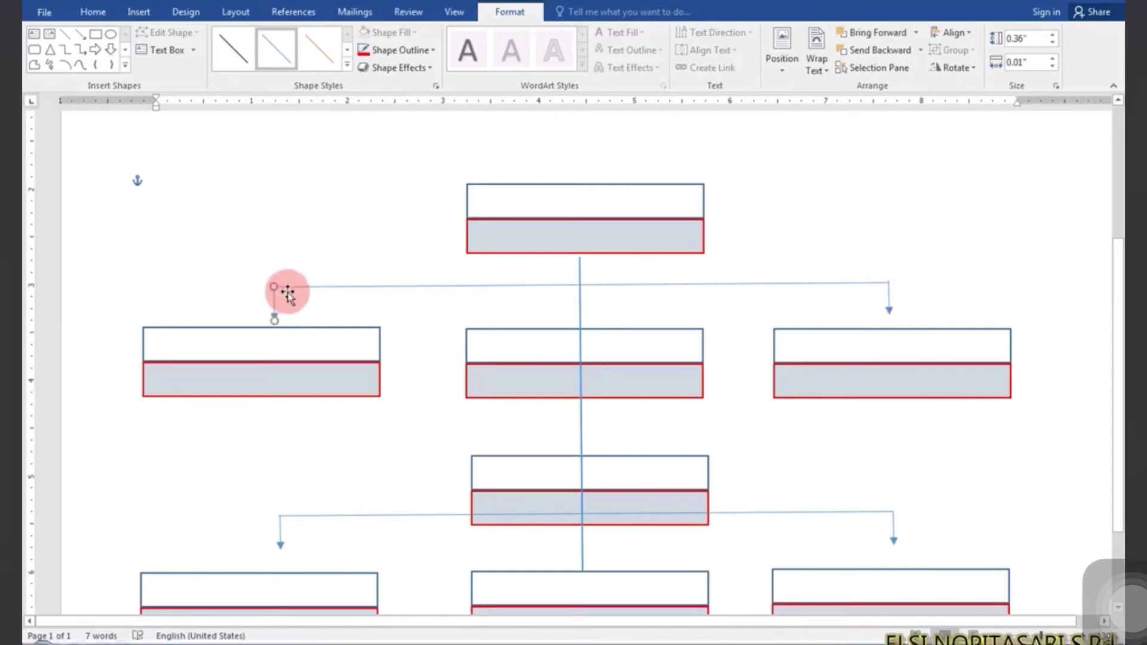
click(333, 239)
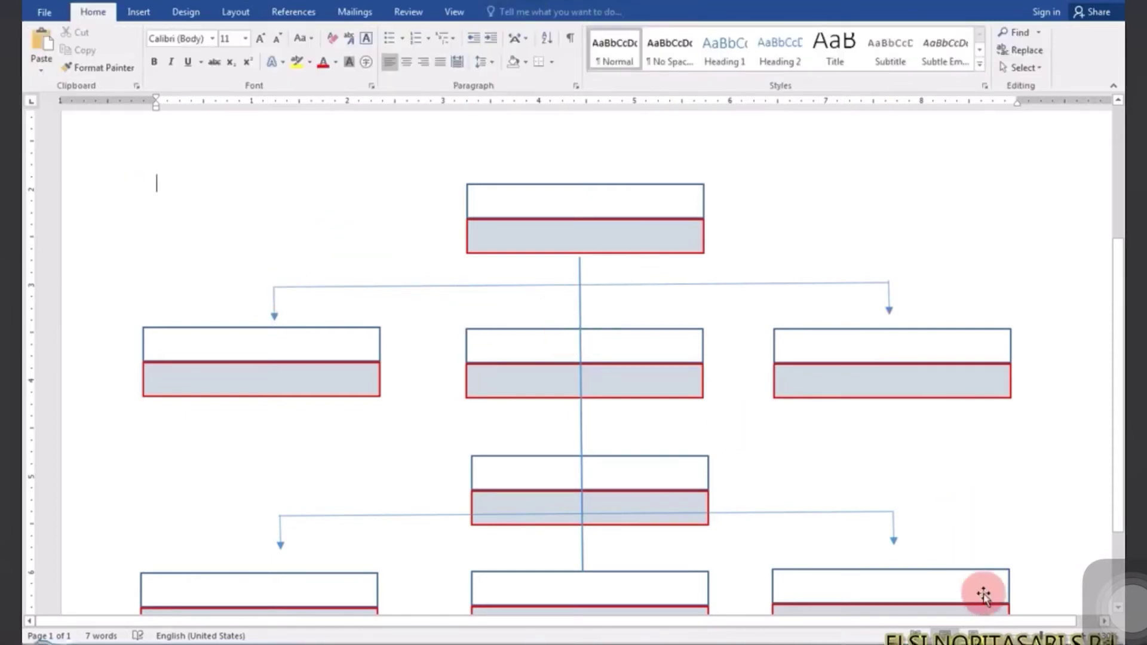
Zoom out to the whole chart and send the long vertical connector to the back
click(993, 627)
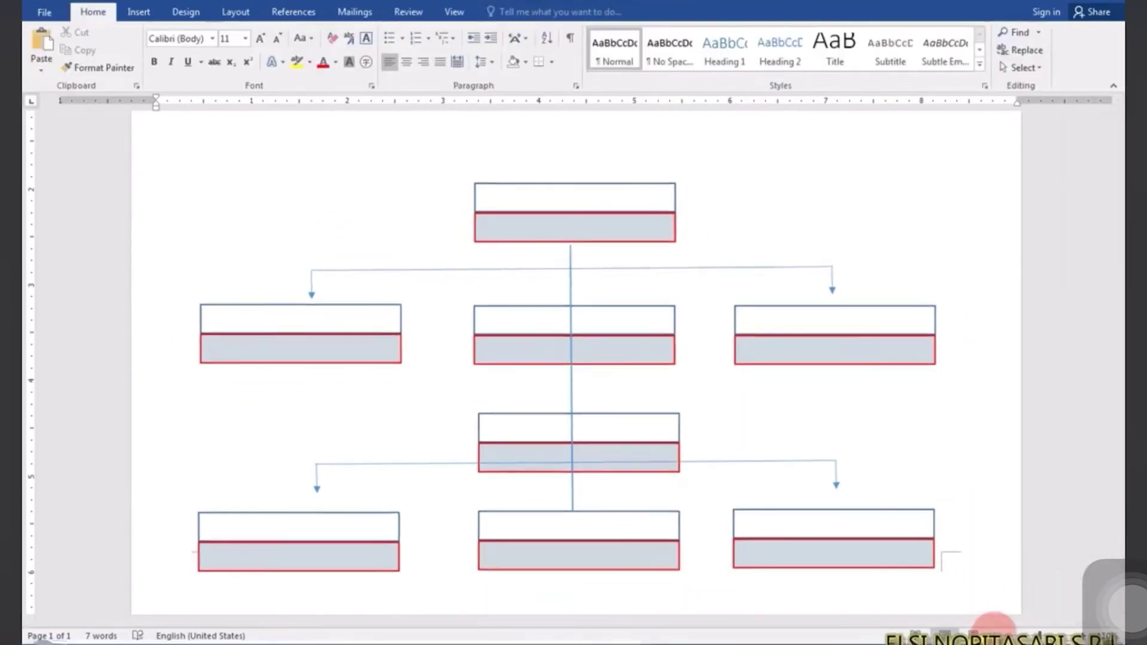
click(572, 302)
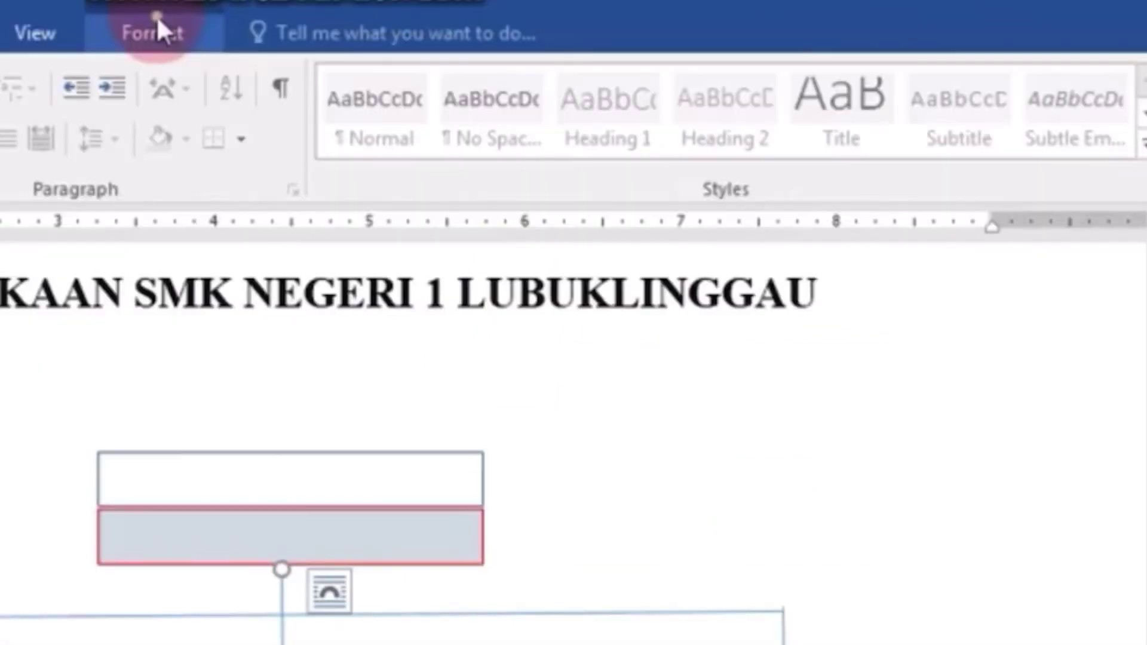
click(157, 18)
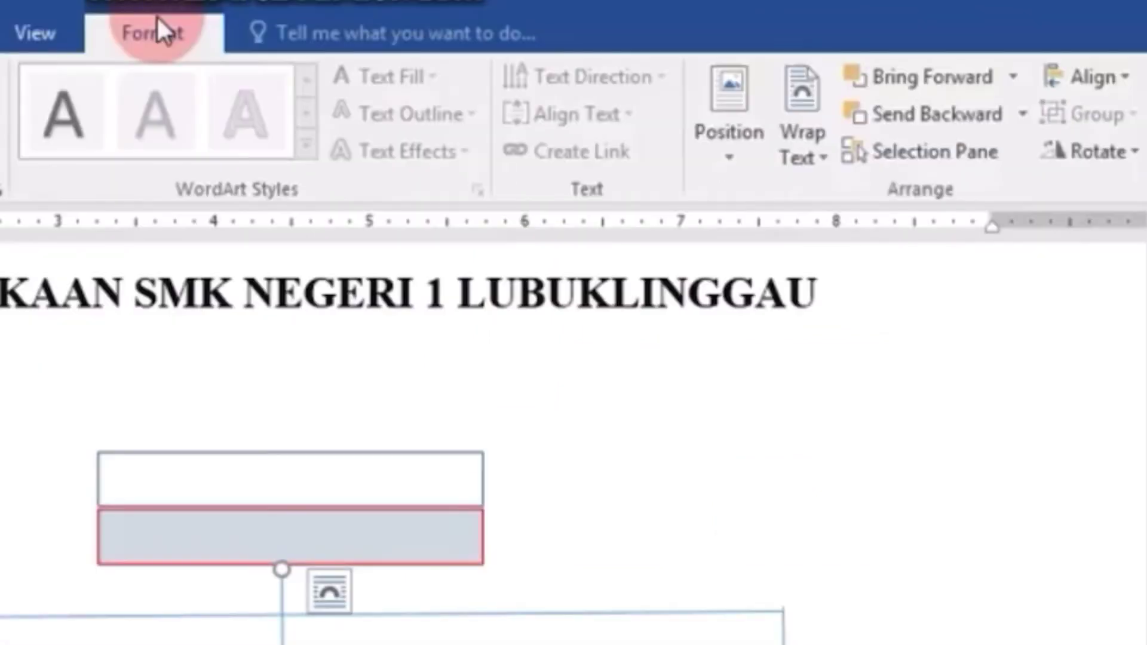
click(1022, 115)
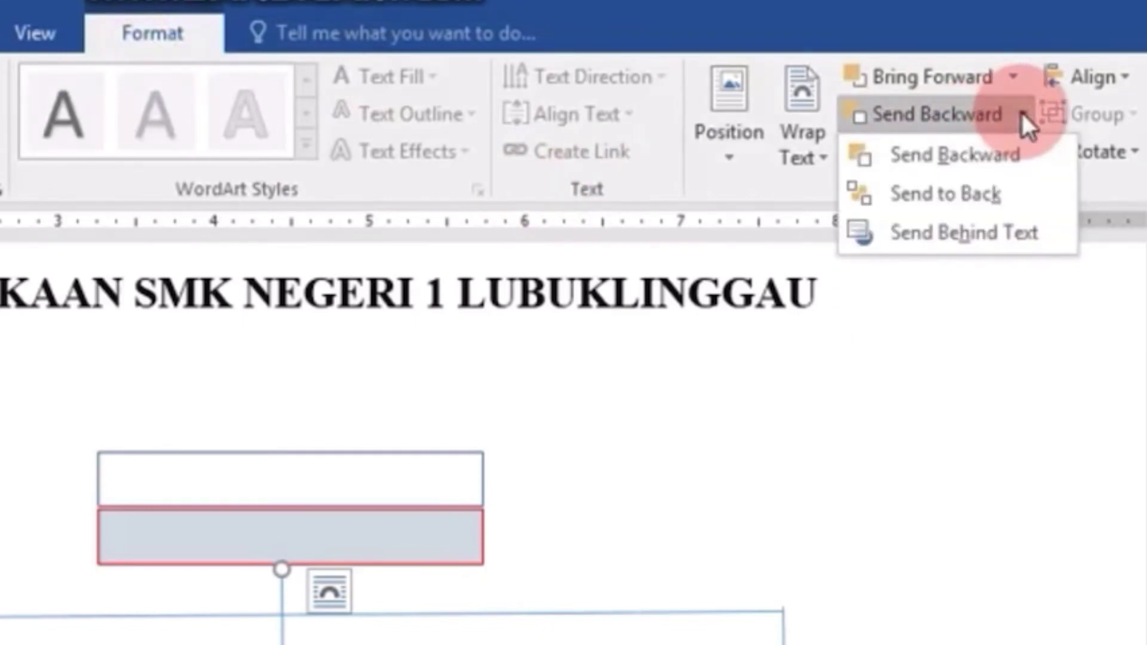
click(1004, 193)
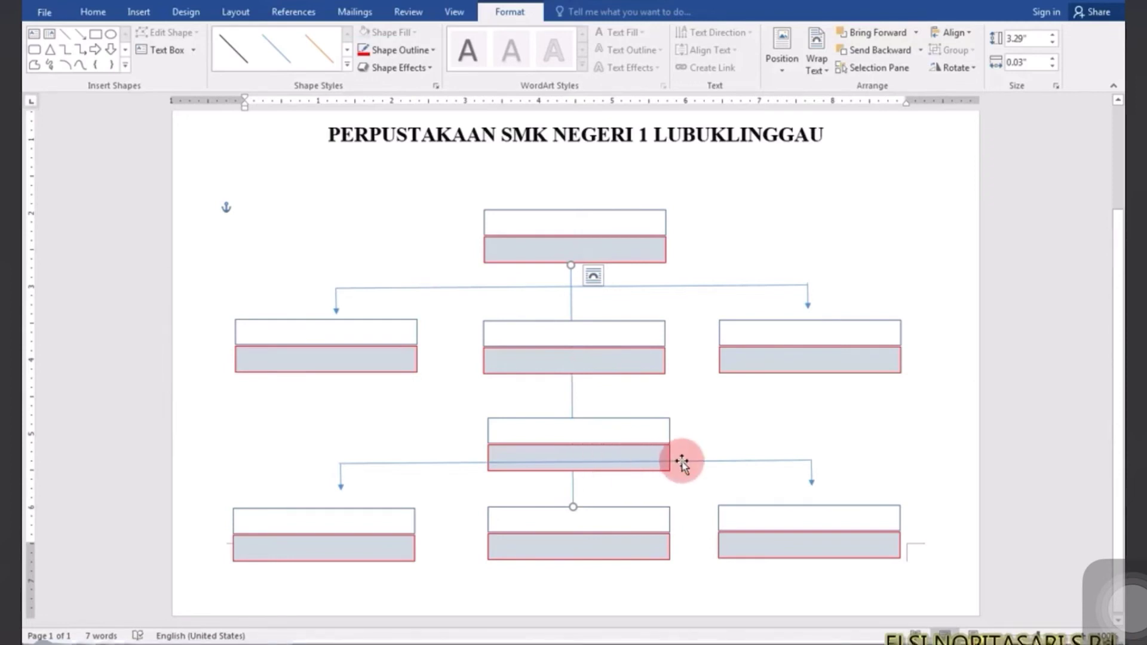
Send the lower horizontal connector to the back behind the middle box
click(682, 461)
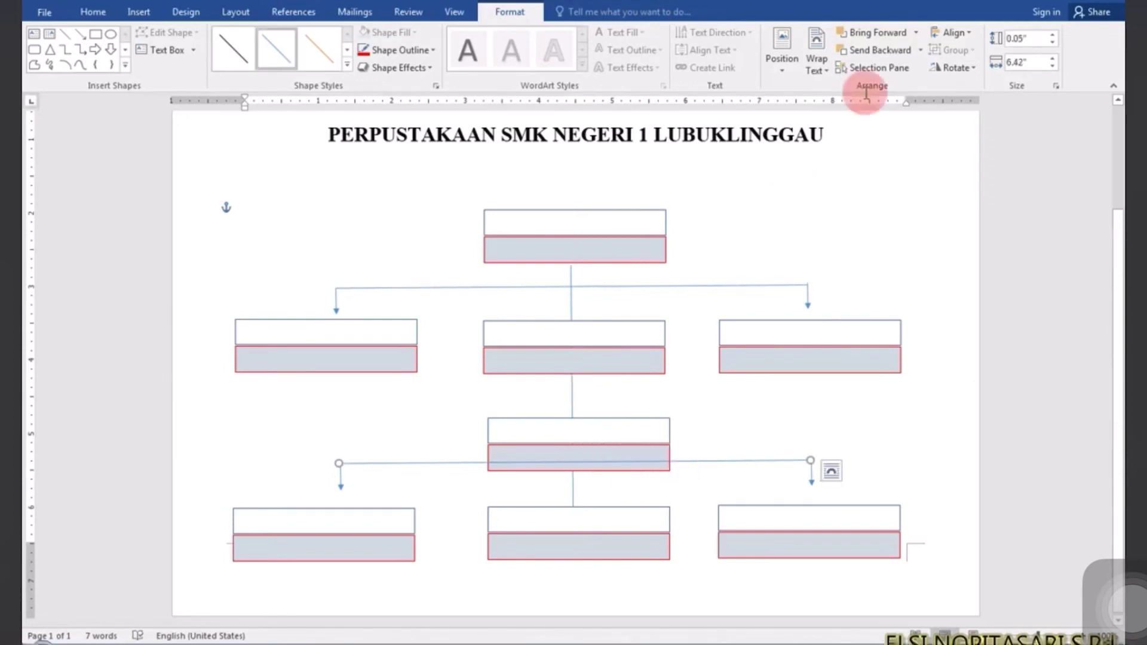
click(919, 52)
click(912, 85)
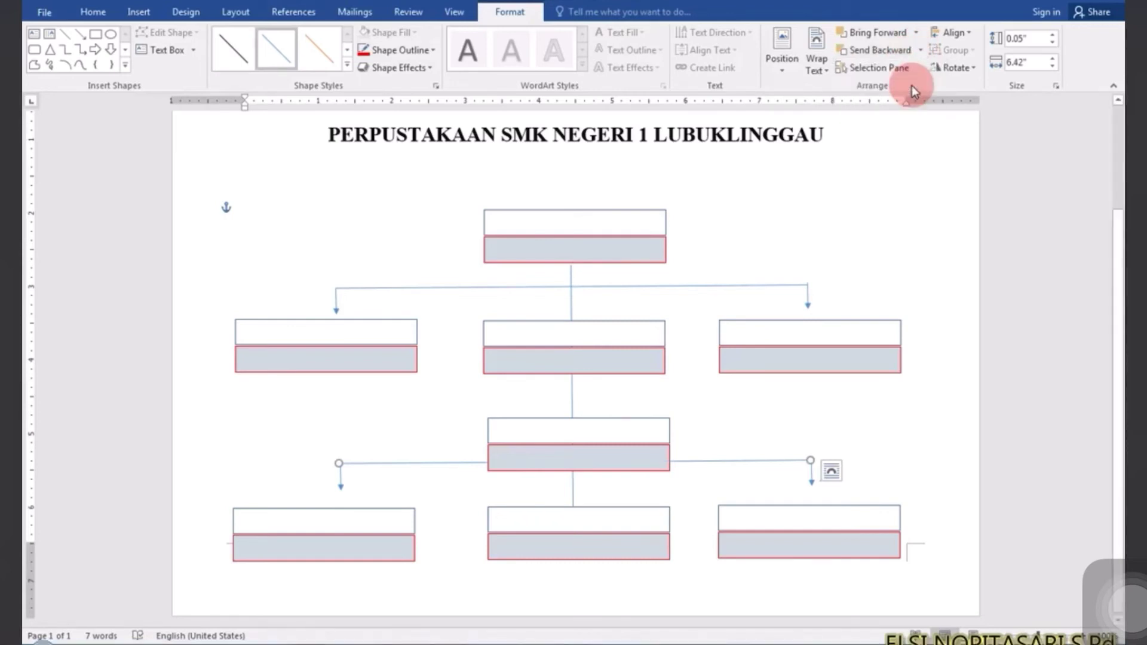
click(748, 438)
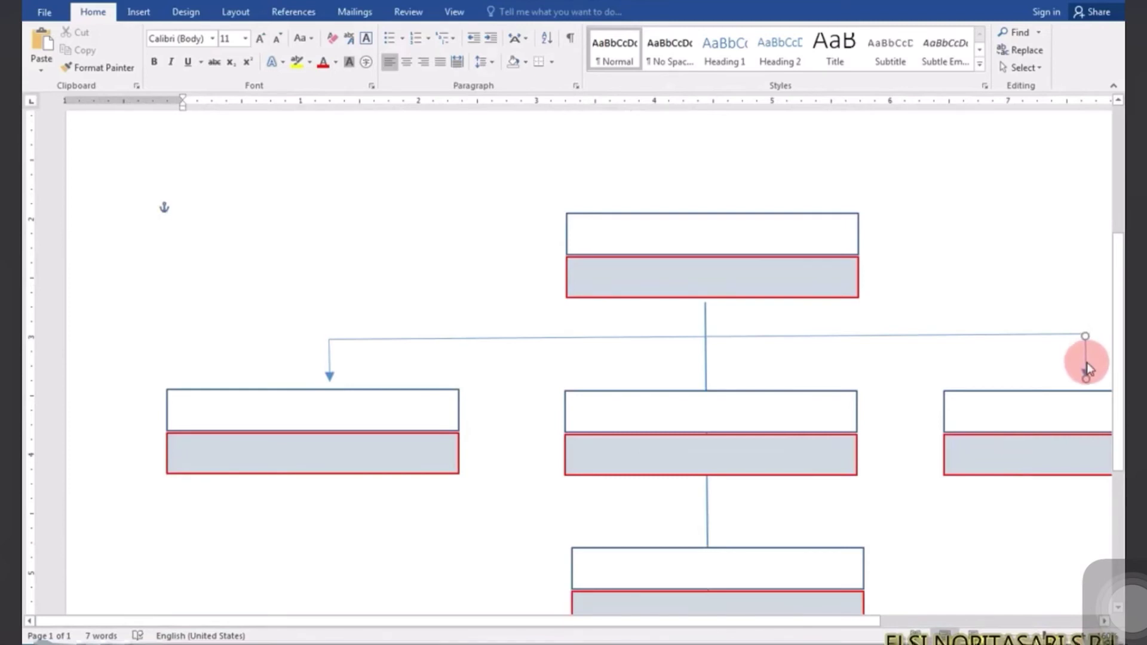
Adjust the right arrow and check the lower-left arrow meets the lower line's end
click(1108, 322)
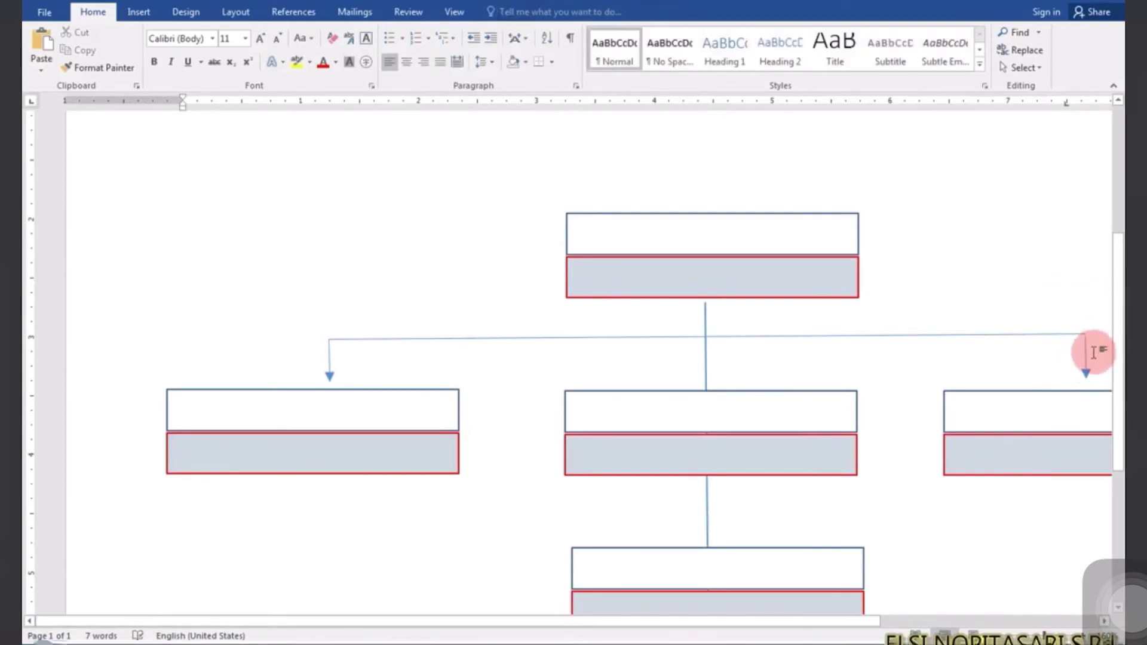
click(1086, 371)
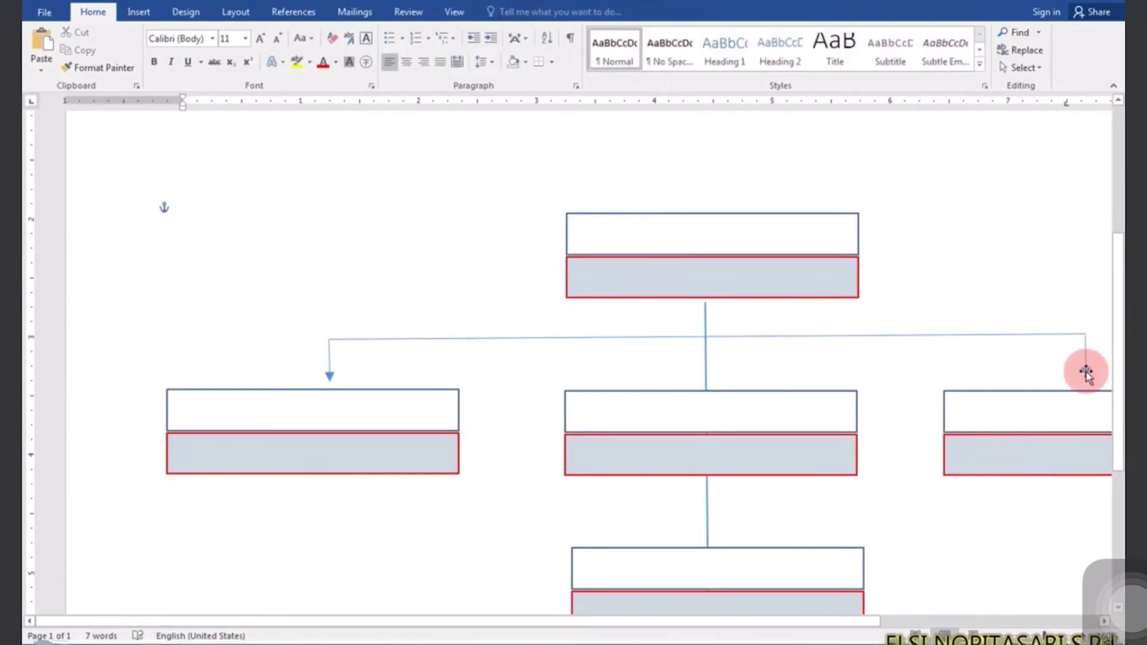
drag(1119, 399, 1122, 412)
scroll(1121, 412, down, 3)
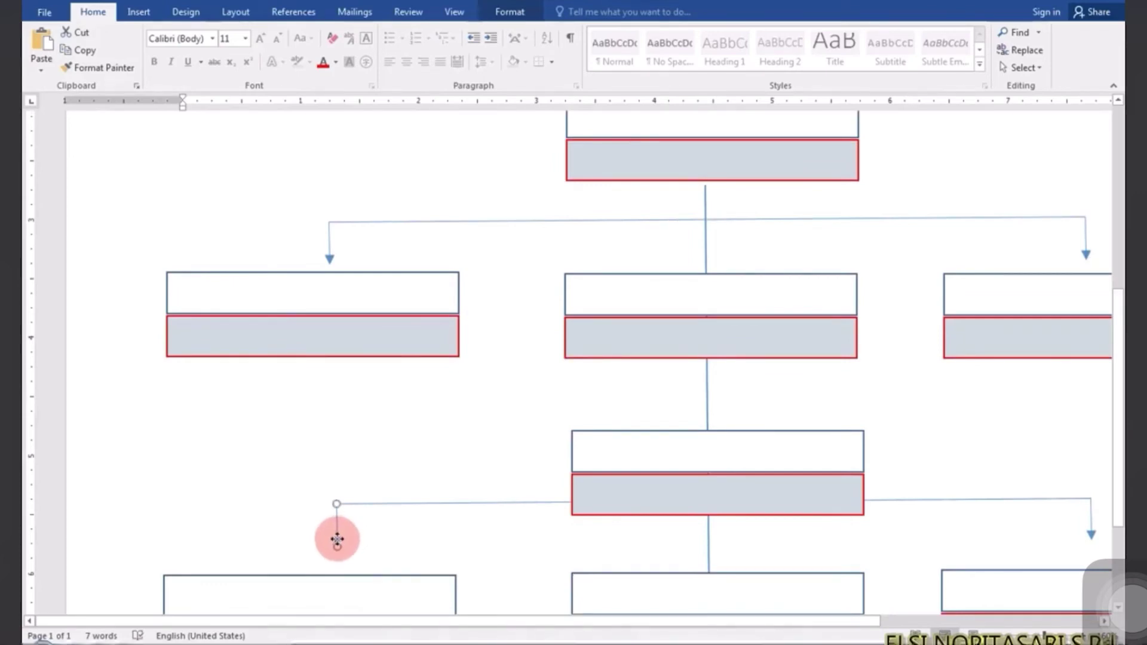
click(415, 443)
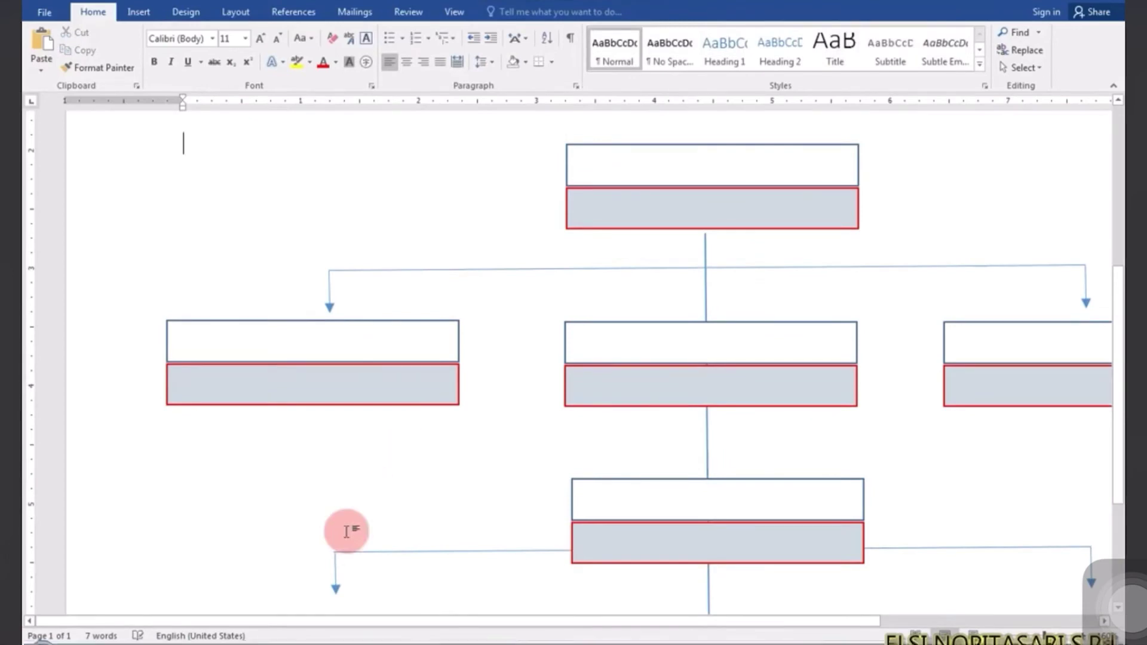
click(335, 580)
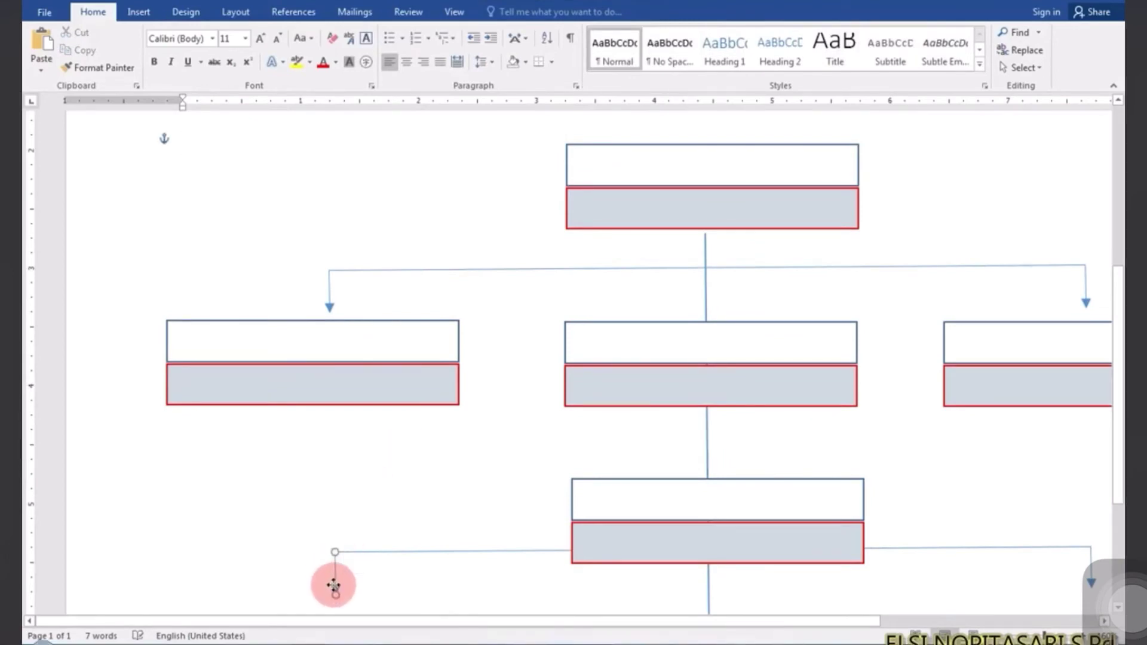
click(444, 474)
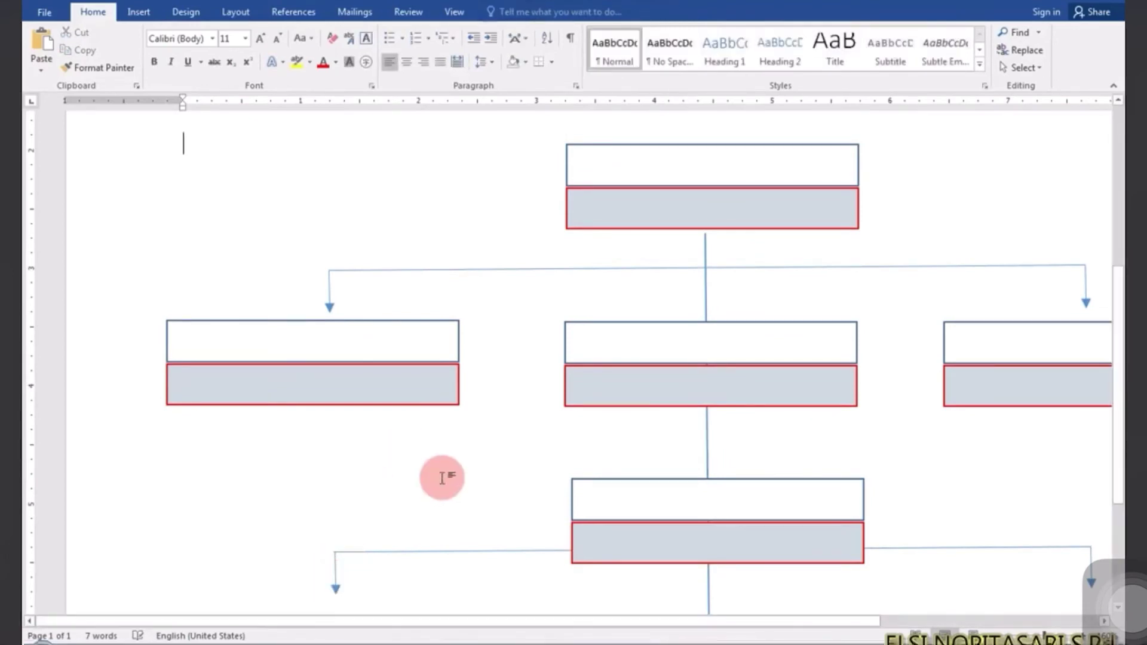
click(335, 588)
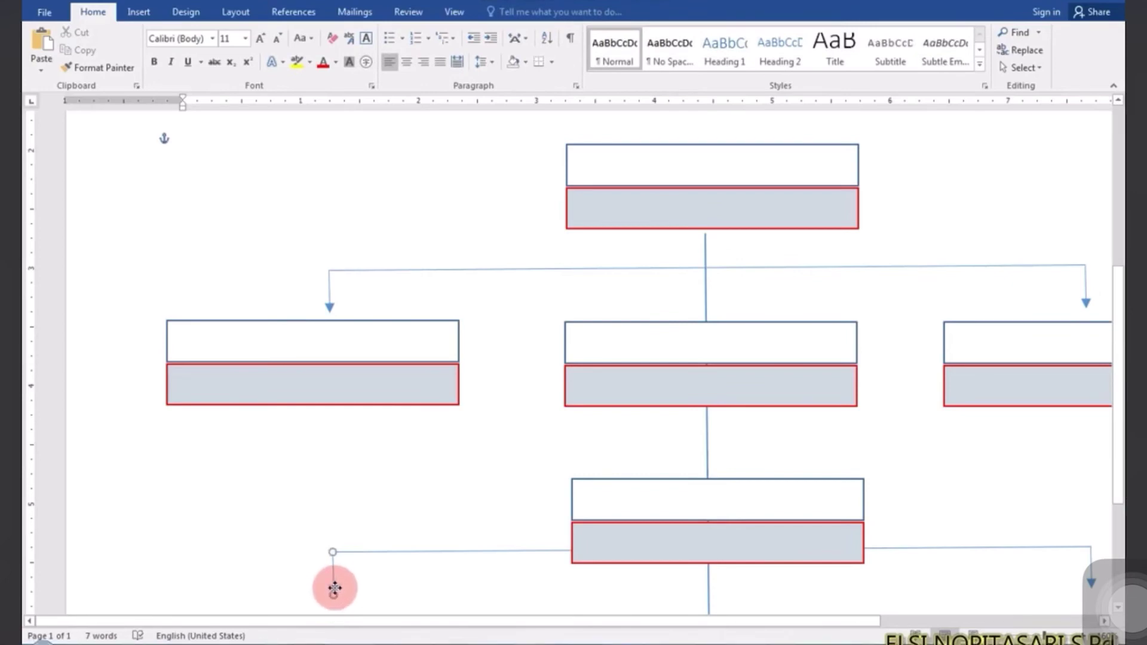
click(406, 525)
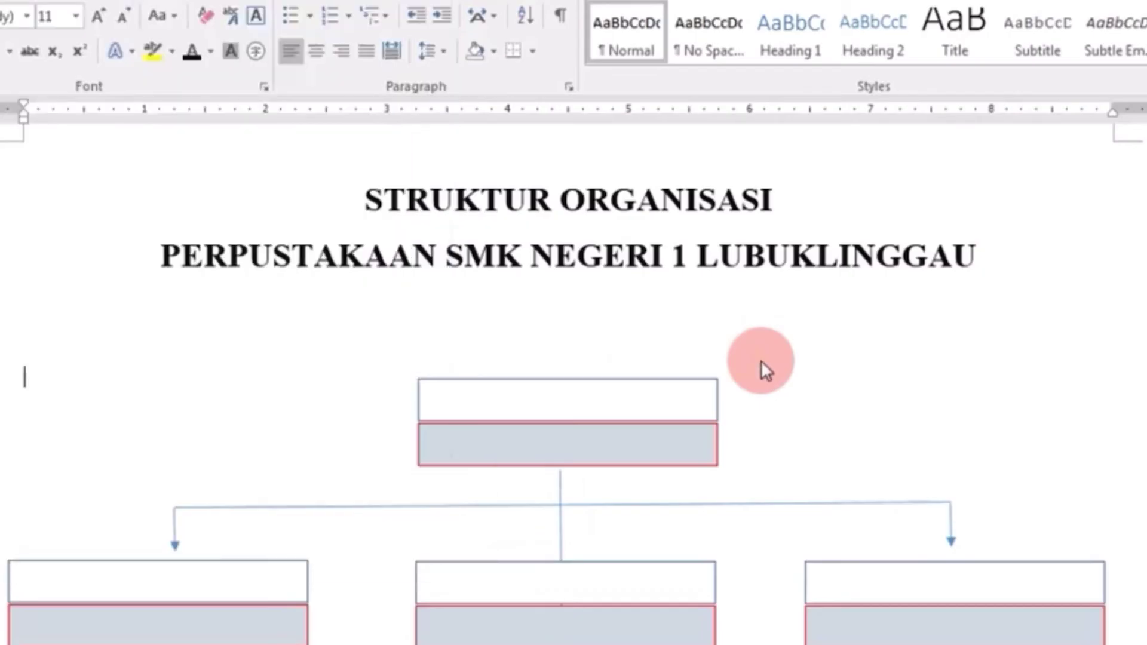
Type the title 'Penanggung Jawab' into the top chart box
click(676, 396)
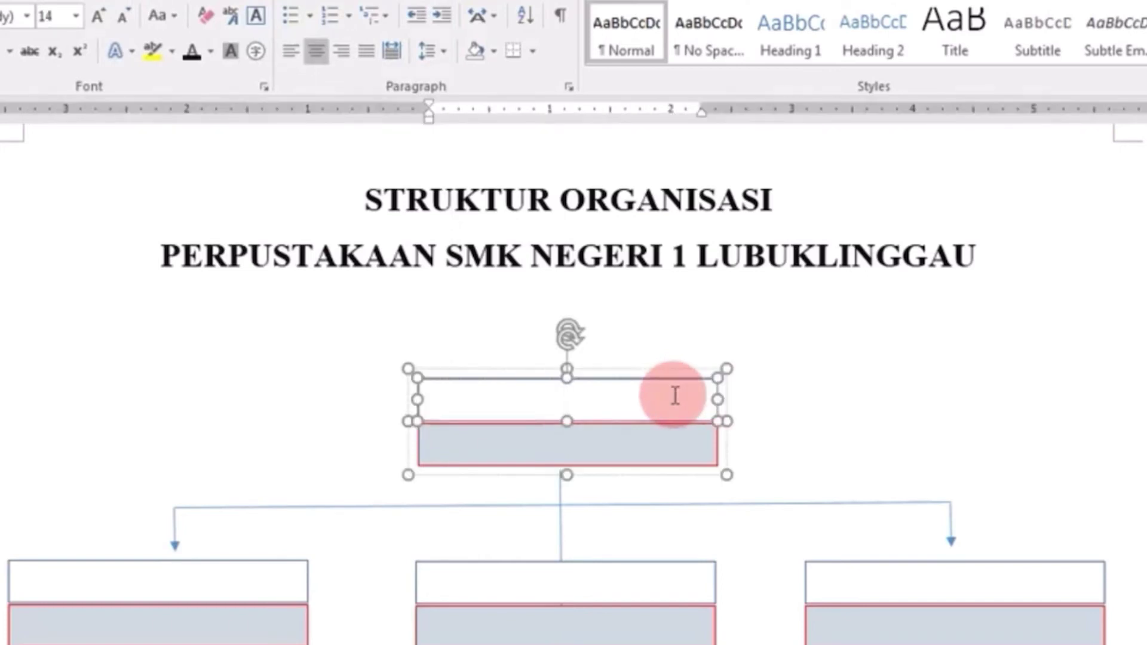
text(P)
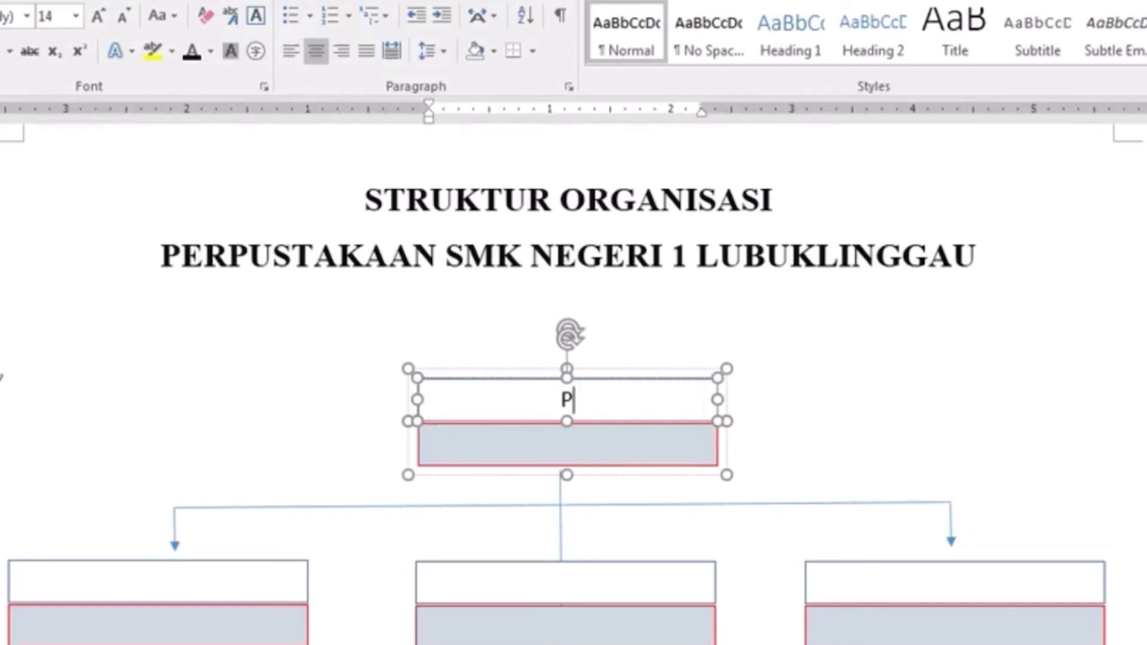
text(enangg)
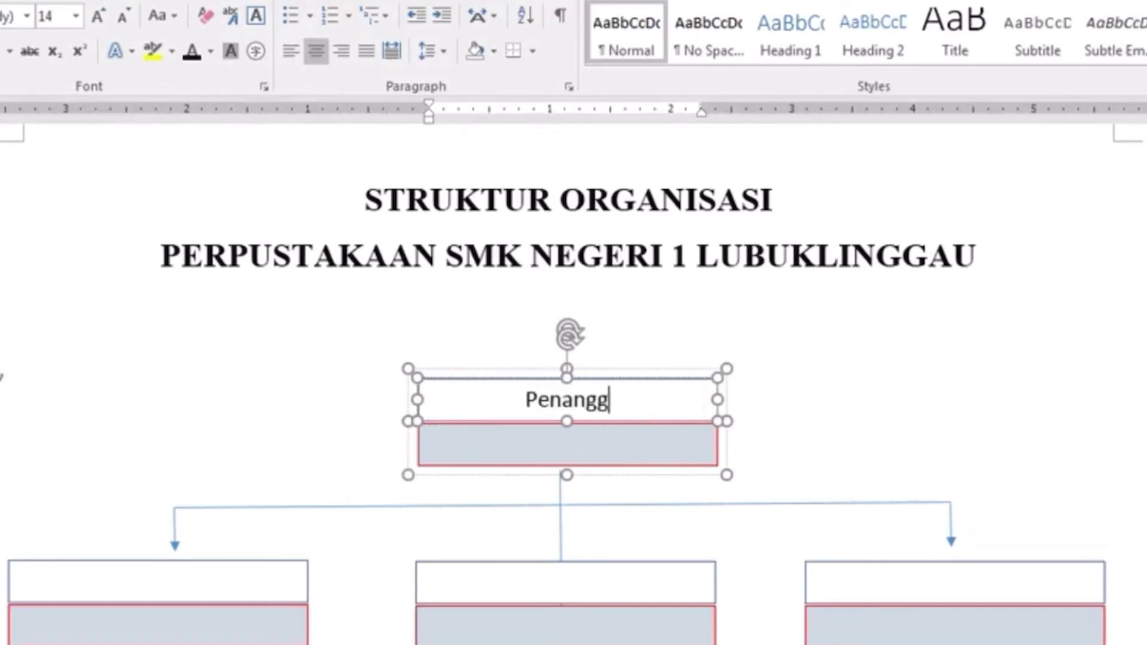
text(ung)
click(671, 397)
text(Jawa)
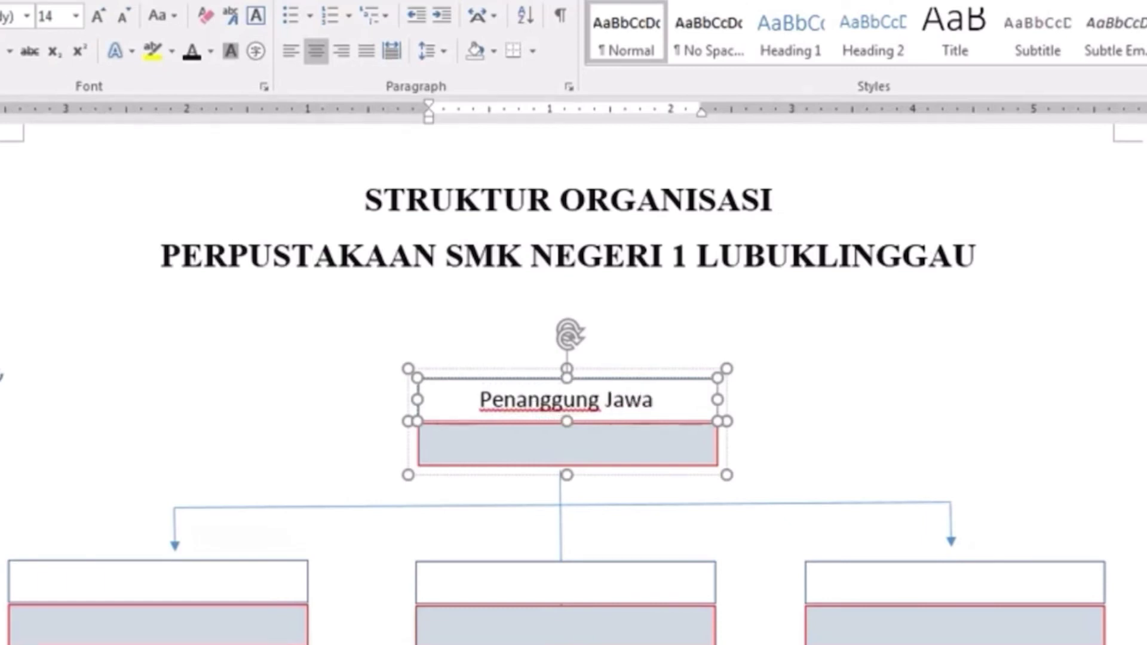
text(b)
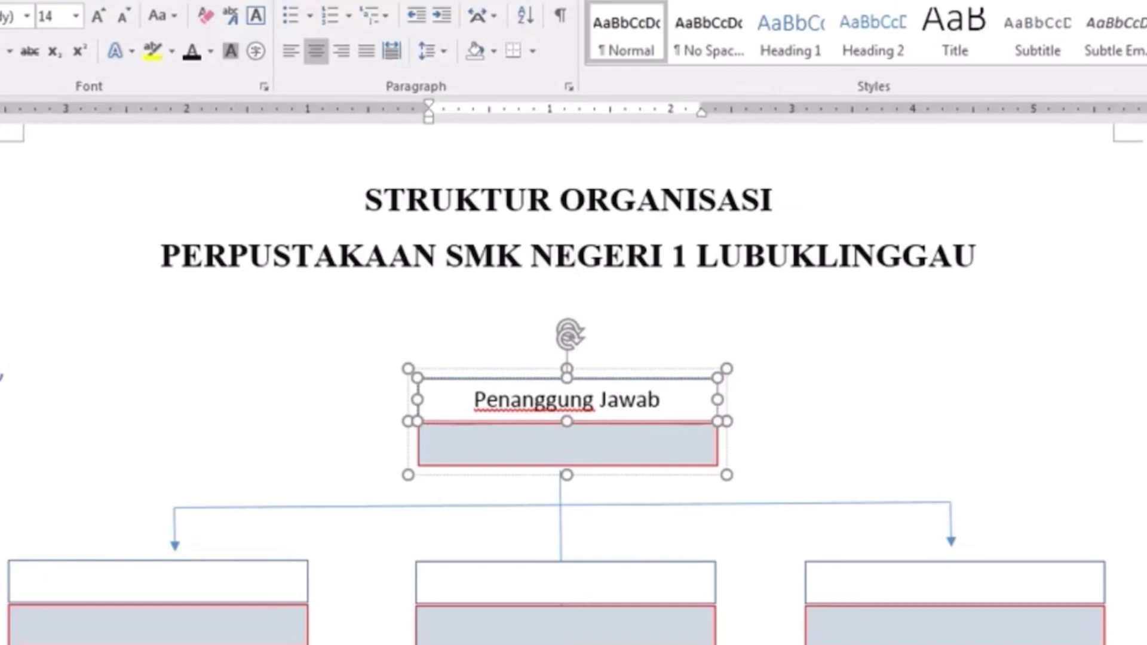
Type the responsible person's name followed by the degree ',S.Pd' in the grey box
click(618, 436)
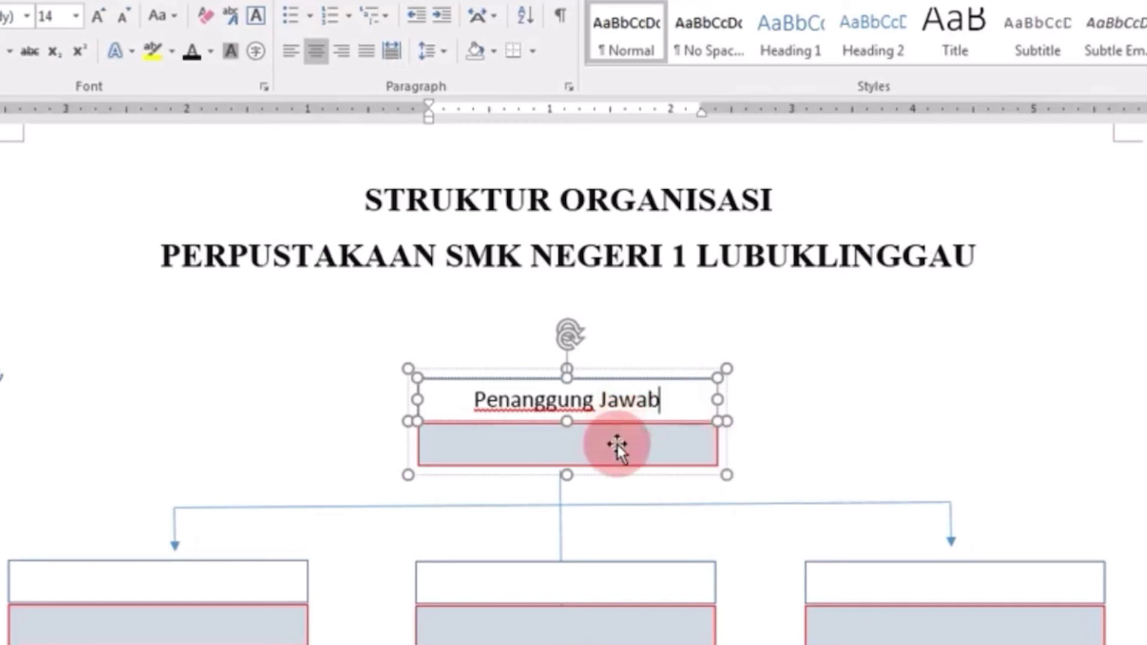
click(618, 445)
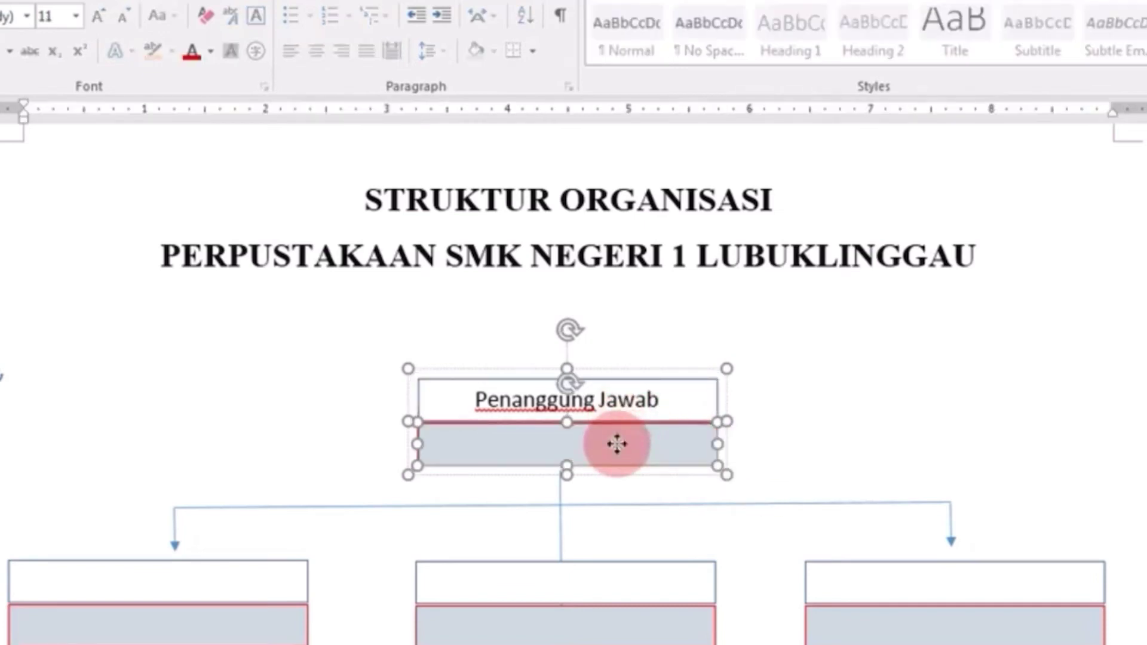
click(618, 444)
text(Elsi)
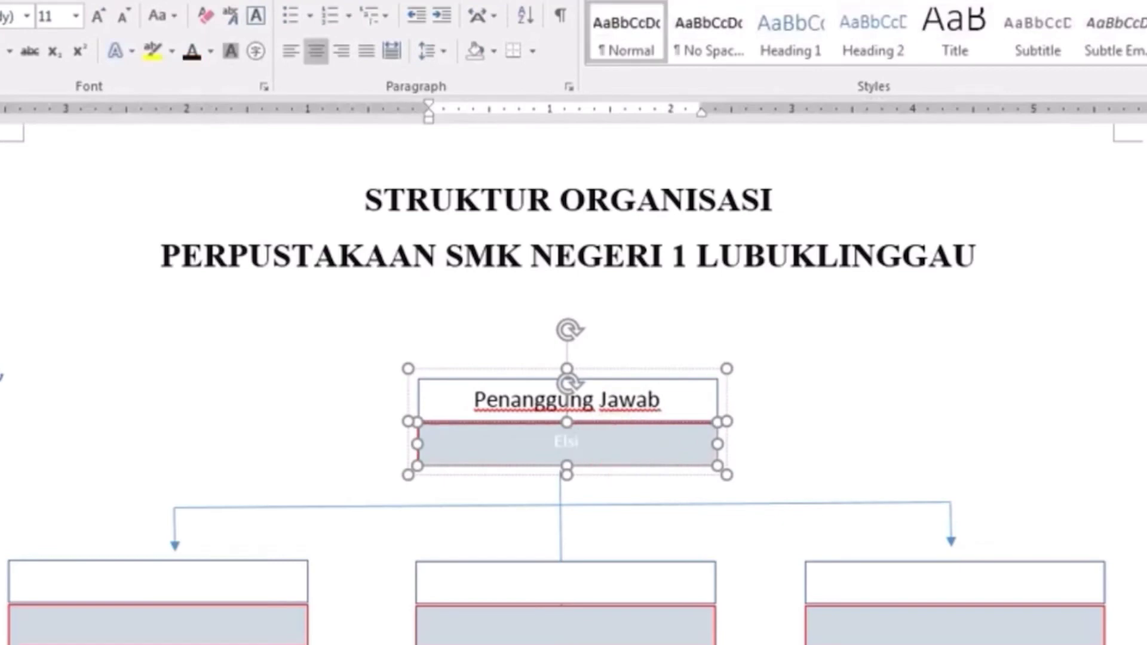
text(Nopitasari)
click(619, 444)
text(,S.Pd)
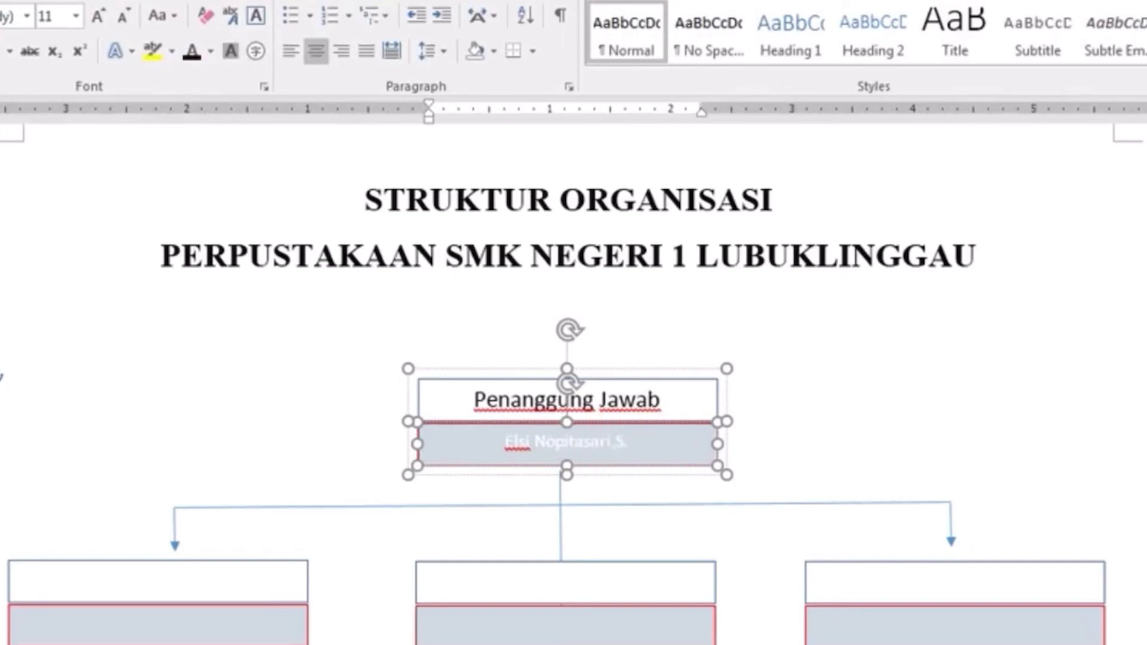
click(671, 440)
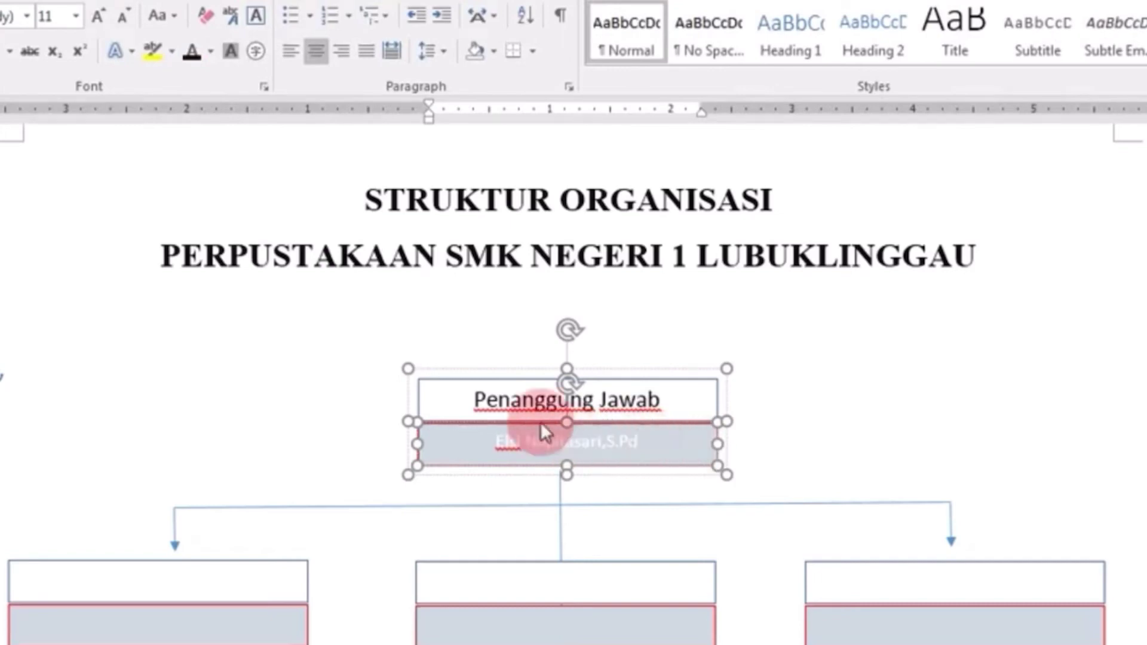
Set the name text in the grey box to font size 12
drag(544, 432, 505, 435)
click(633, 400)
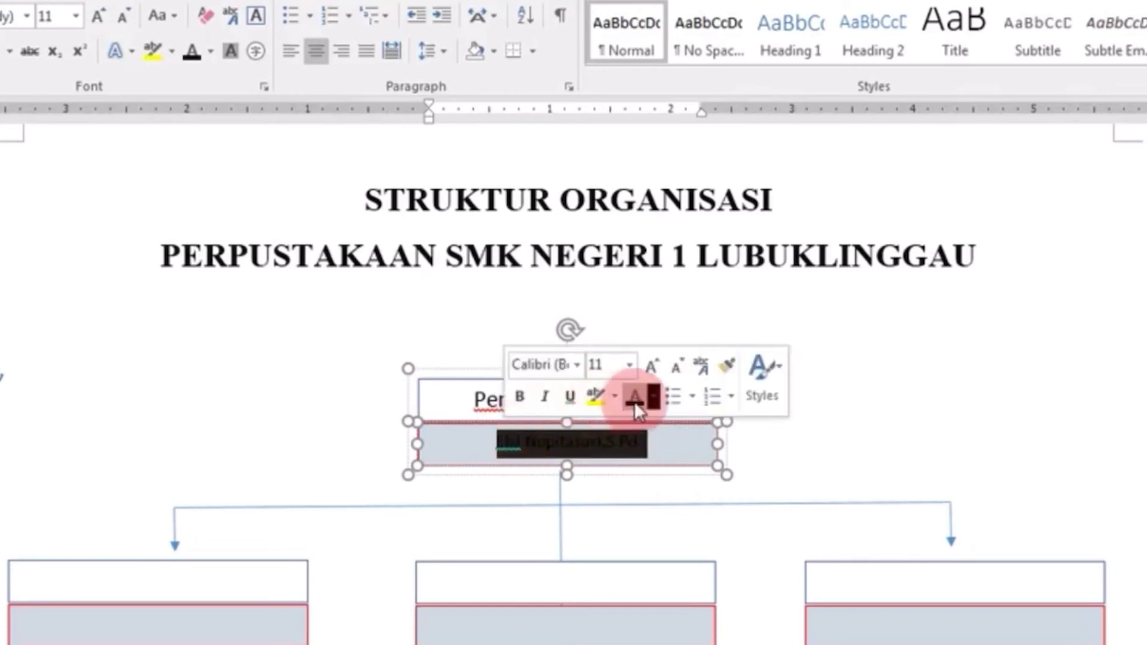
click(632, 367)
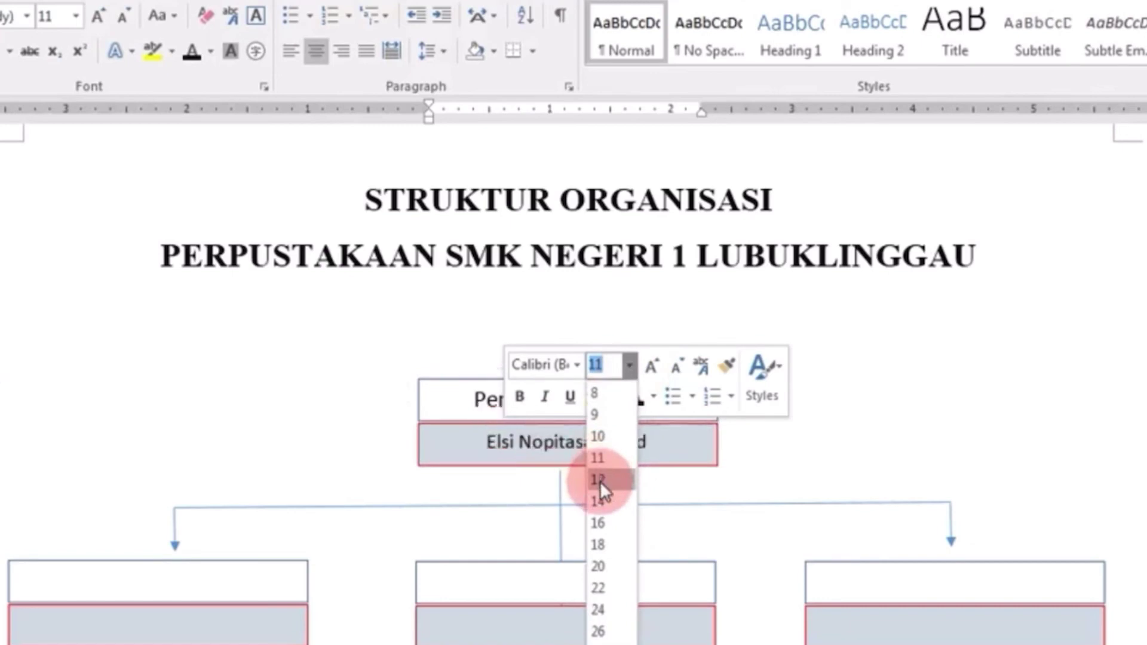
click(602, 496)
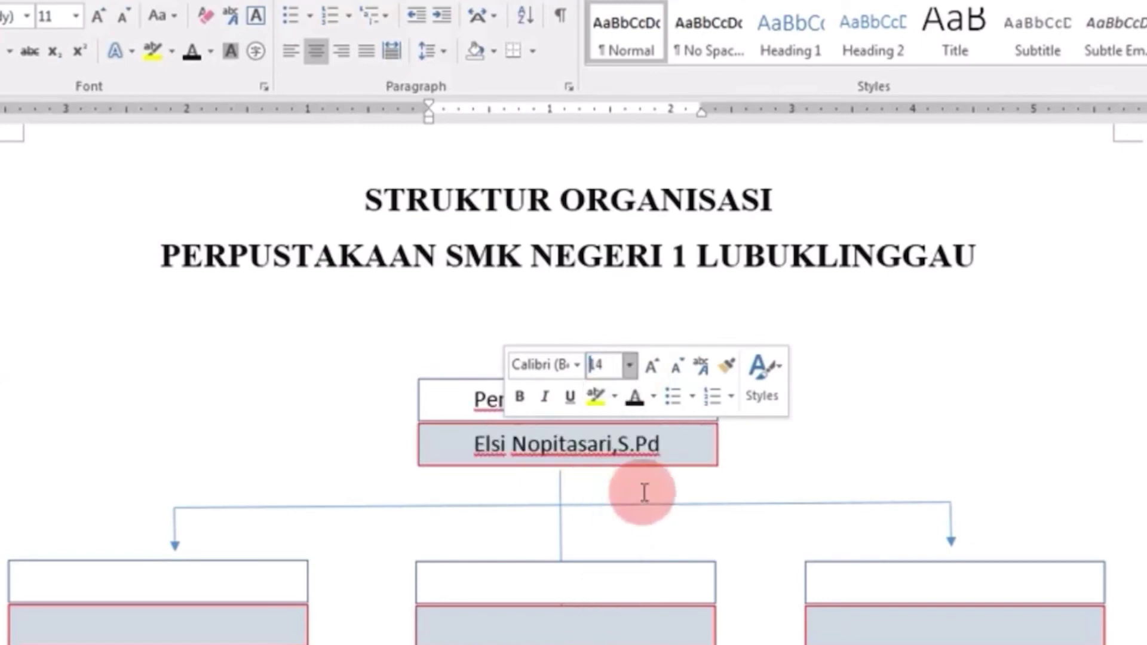
click(788, 485)
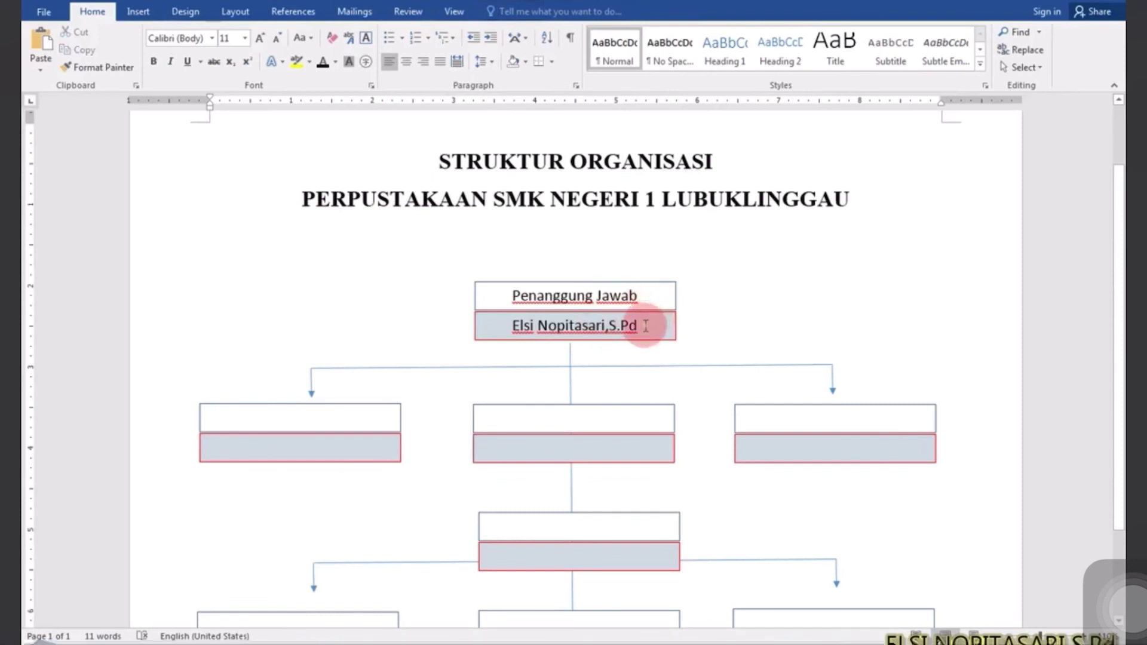
drag(645, 326, 512, 325)
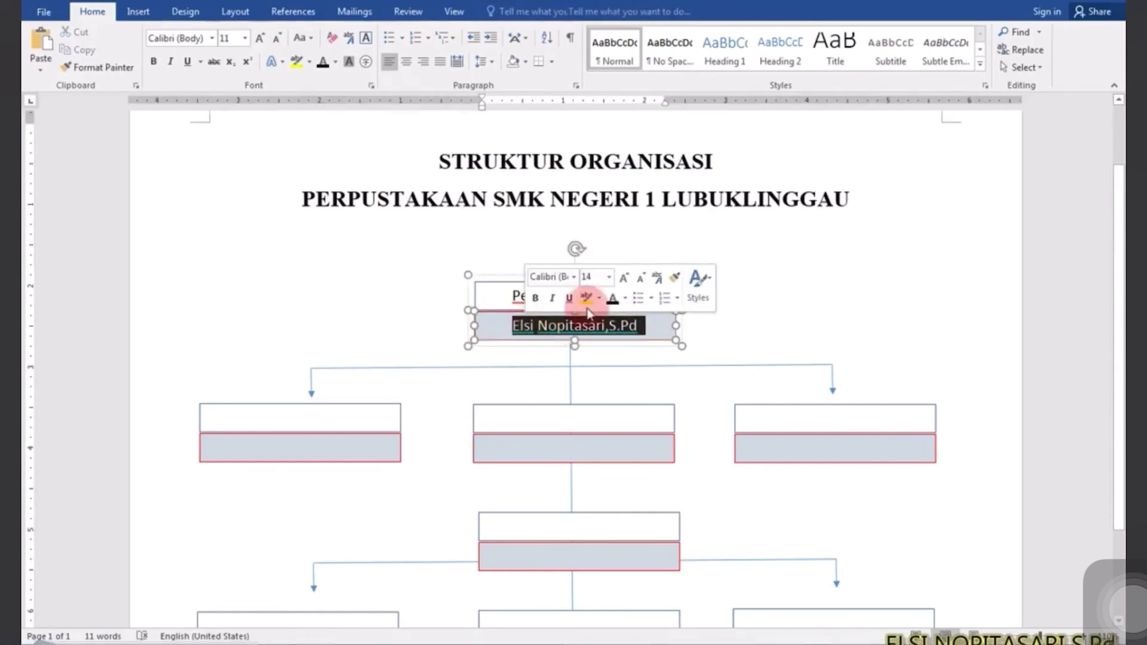
click(608, 277)
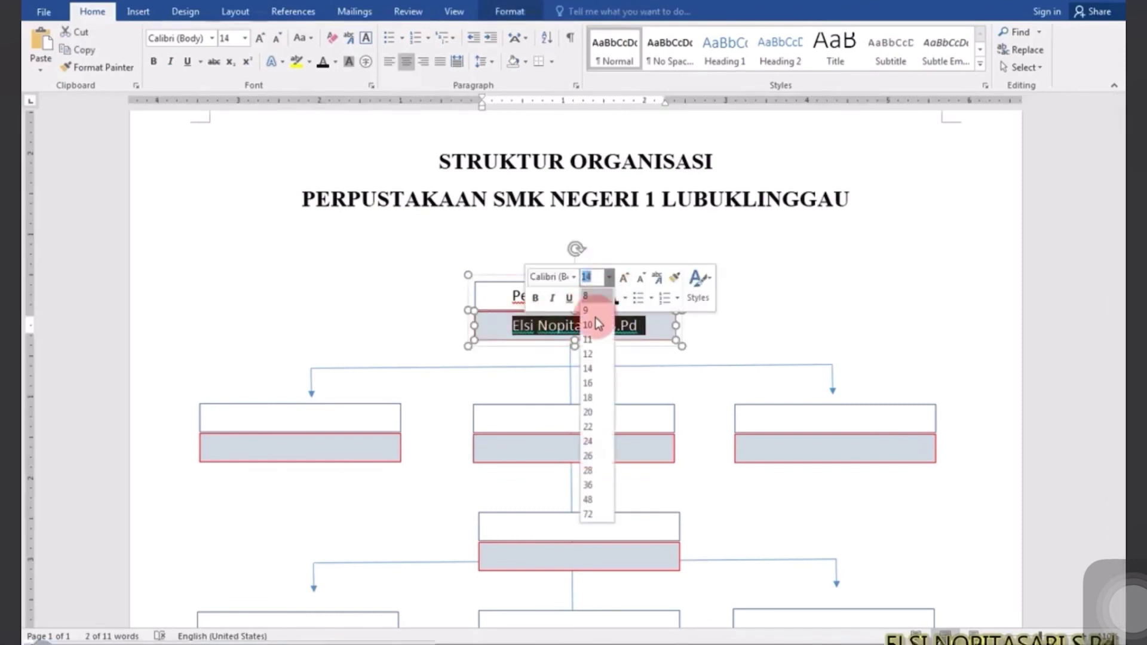
click(592, 352)
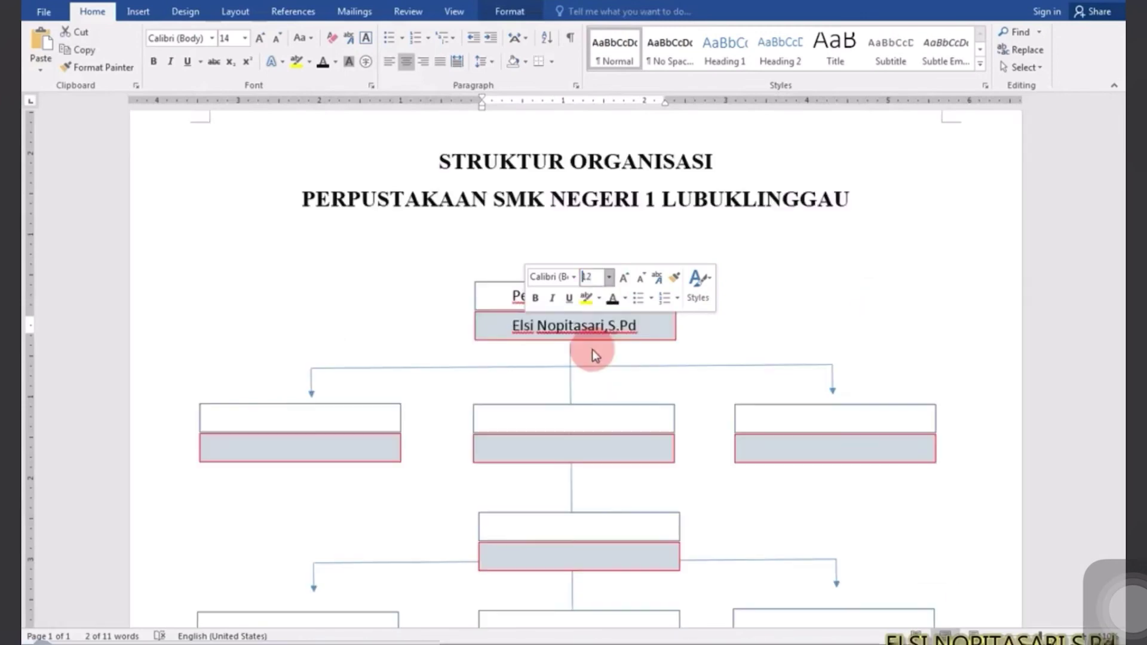
click(693, 337)
Set the 'Penanggung Jawab' title to font size 12
click(645, 295)
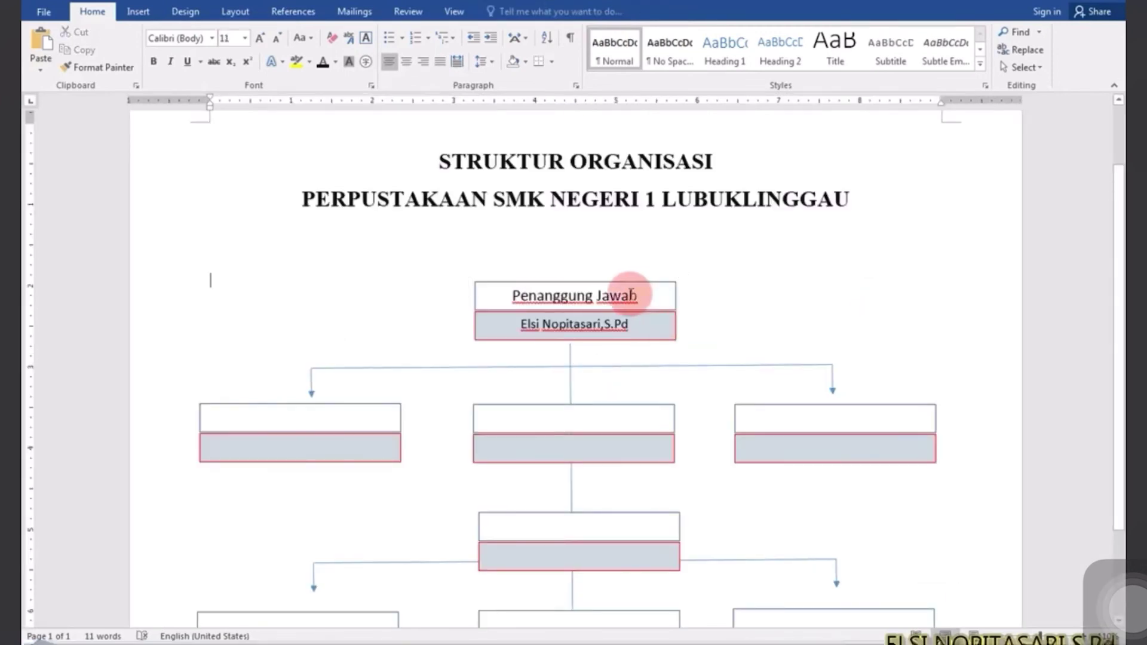
drag(639, 295, 513, 295)
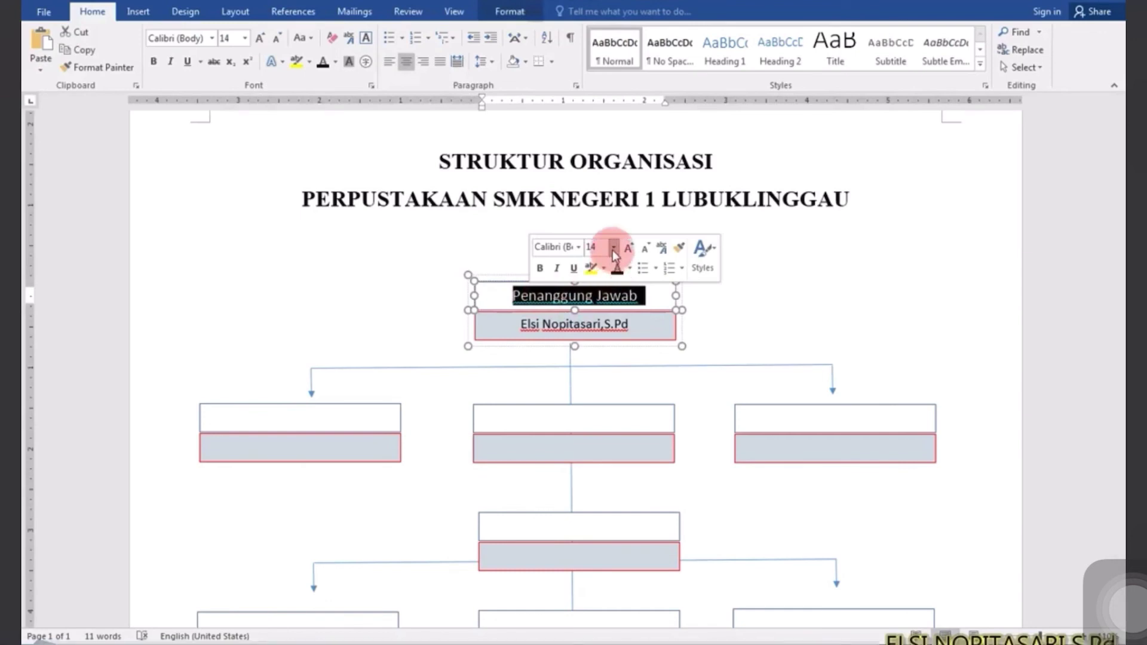
click(614, 247)
click(592, 327)
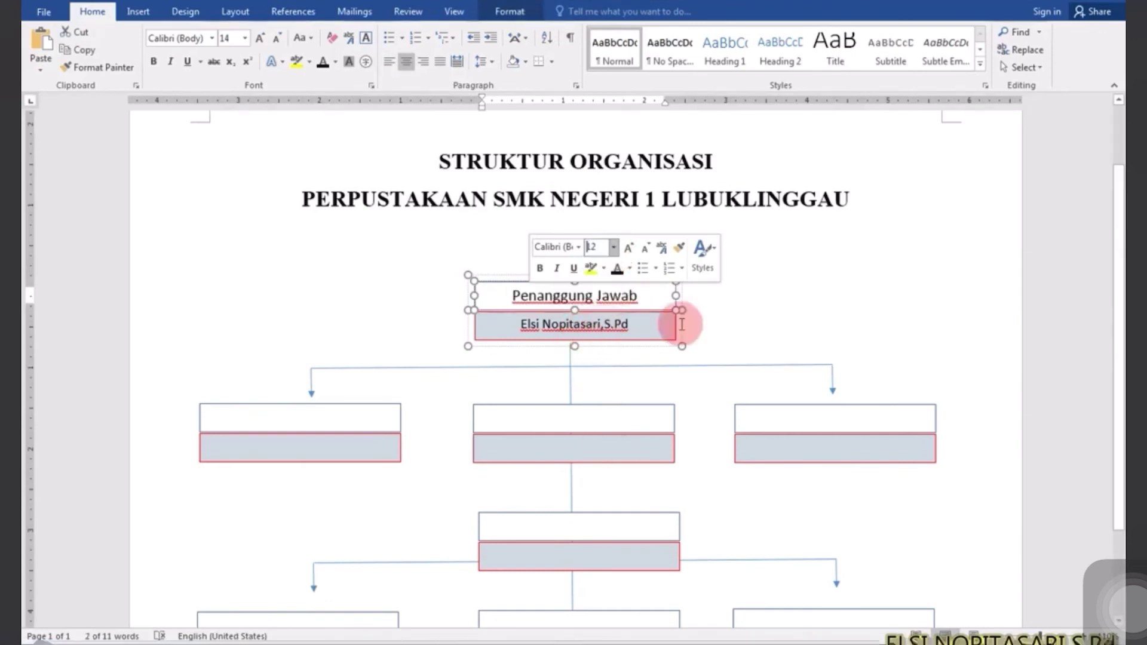
click(727, 325)
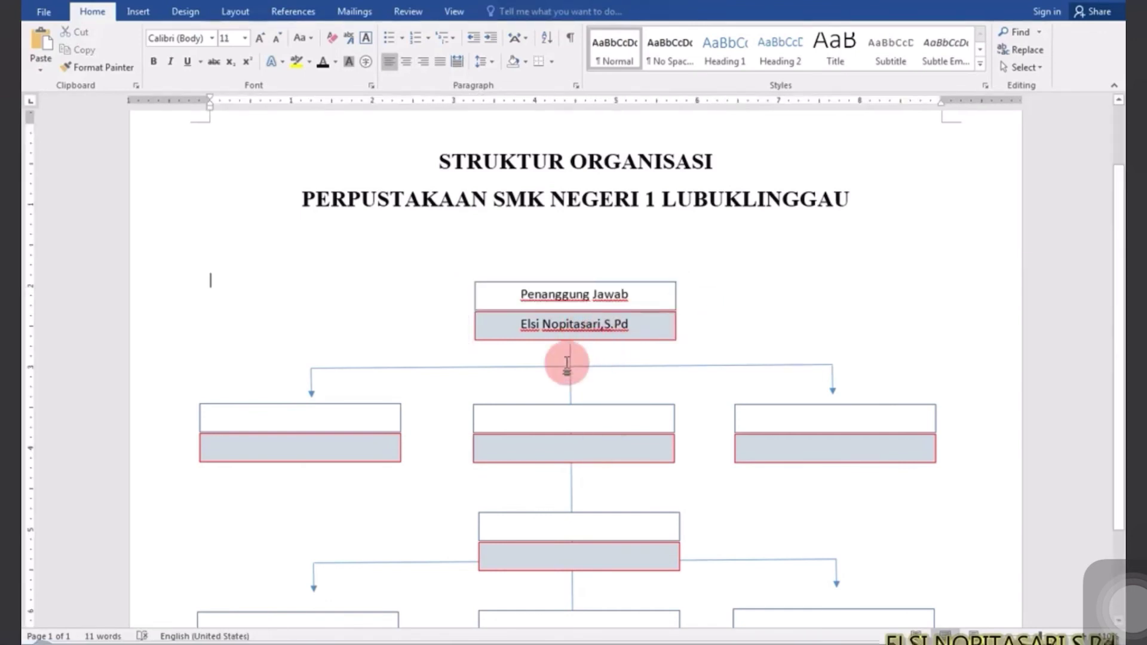
Label the left second-row box 'Sekretaris' at font size 12
click(322, 420)
click(322, 421)
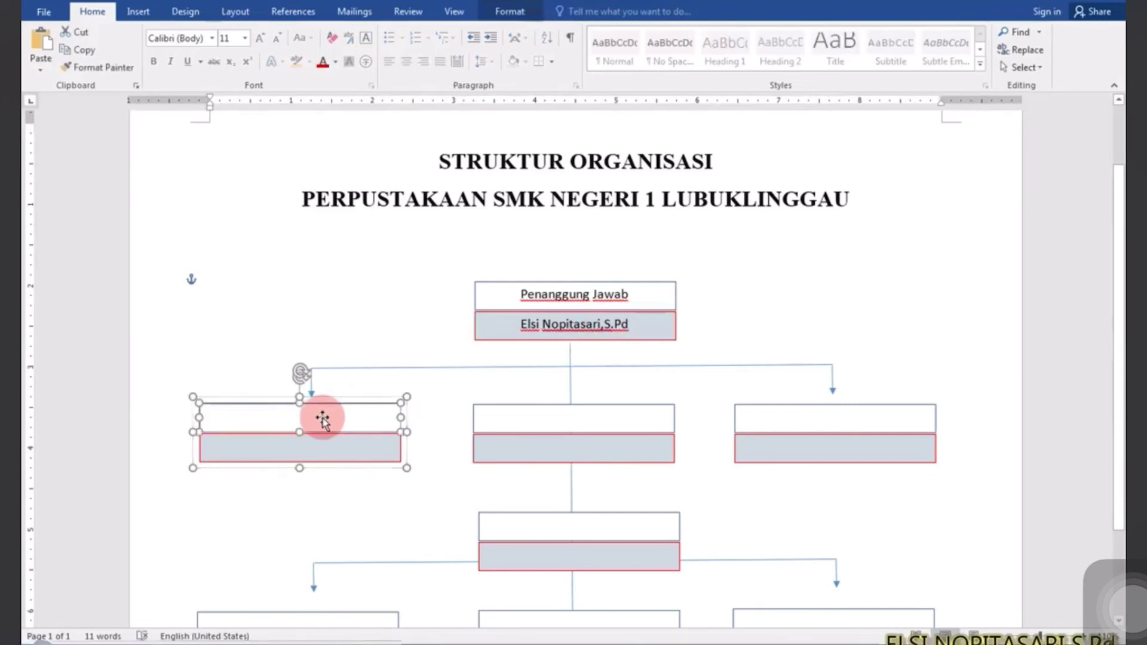
click(322, 420)
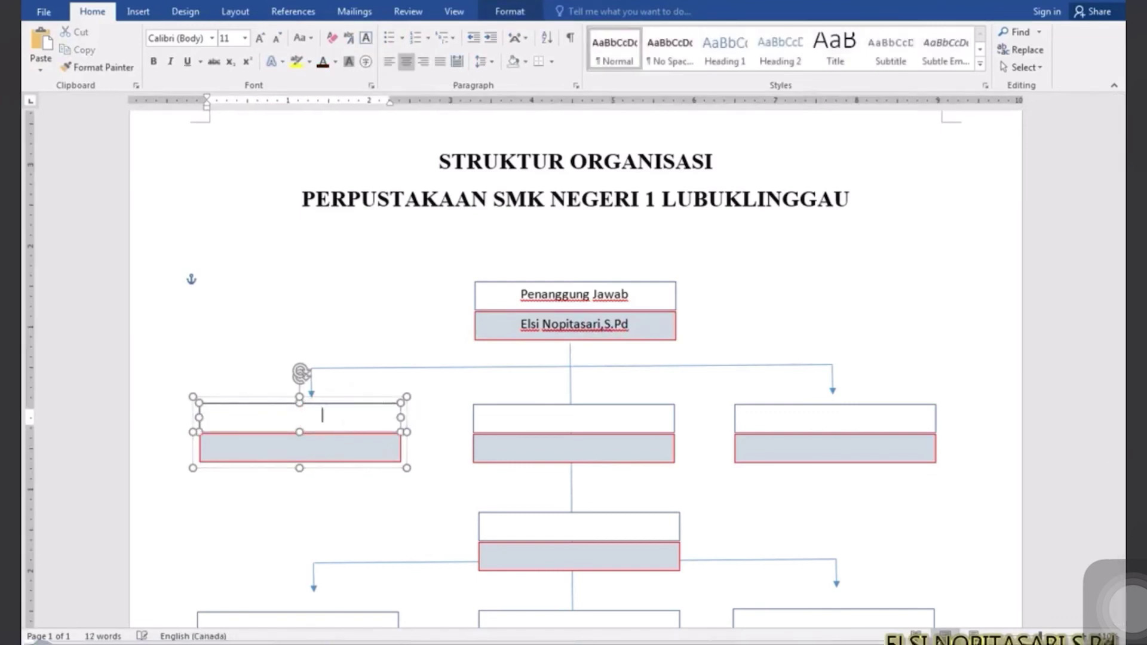
click(333, 415)
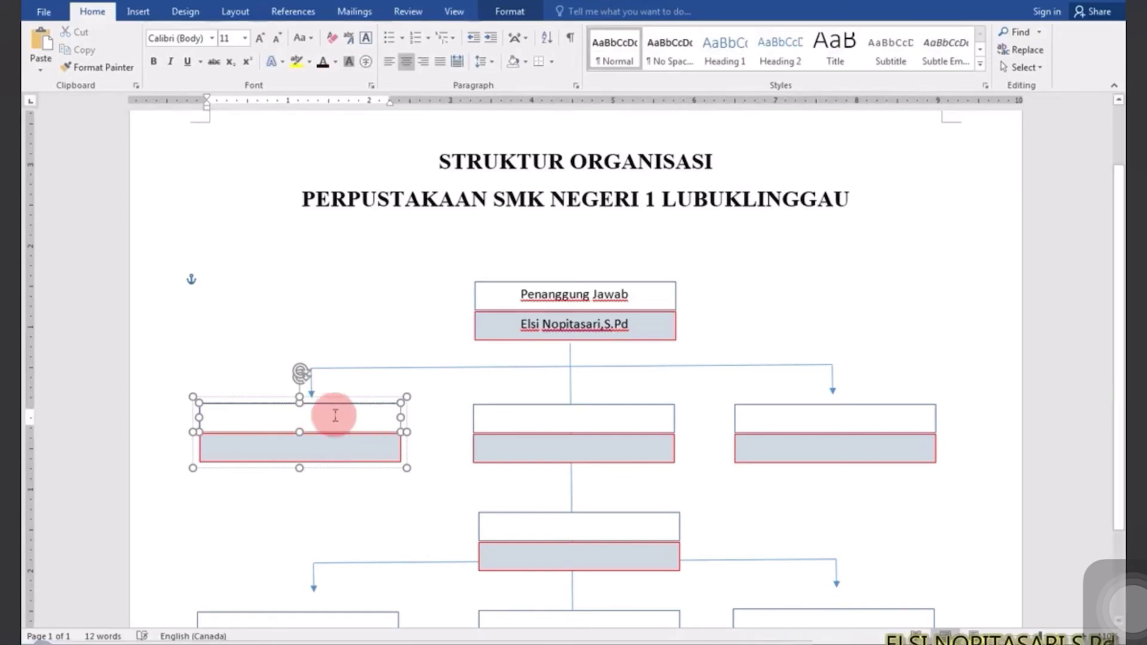
click(252, 413)
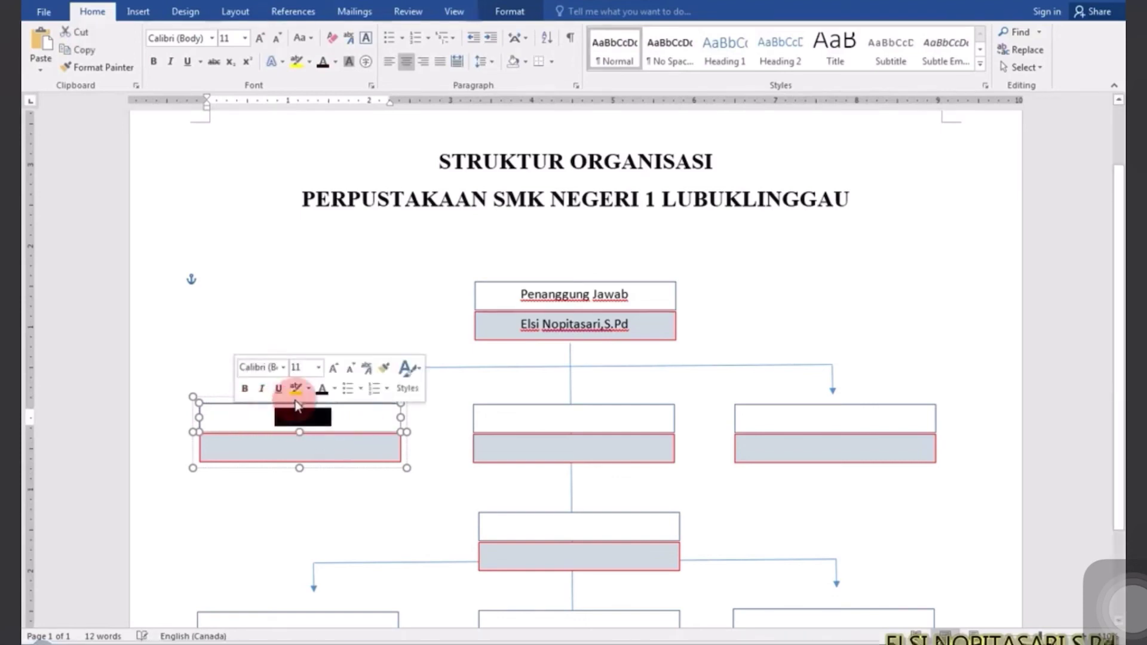
click(327, 395)
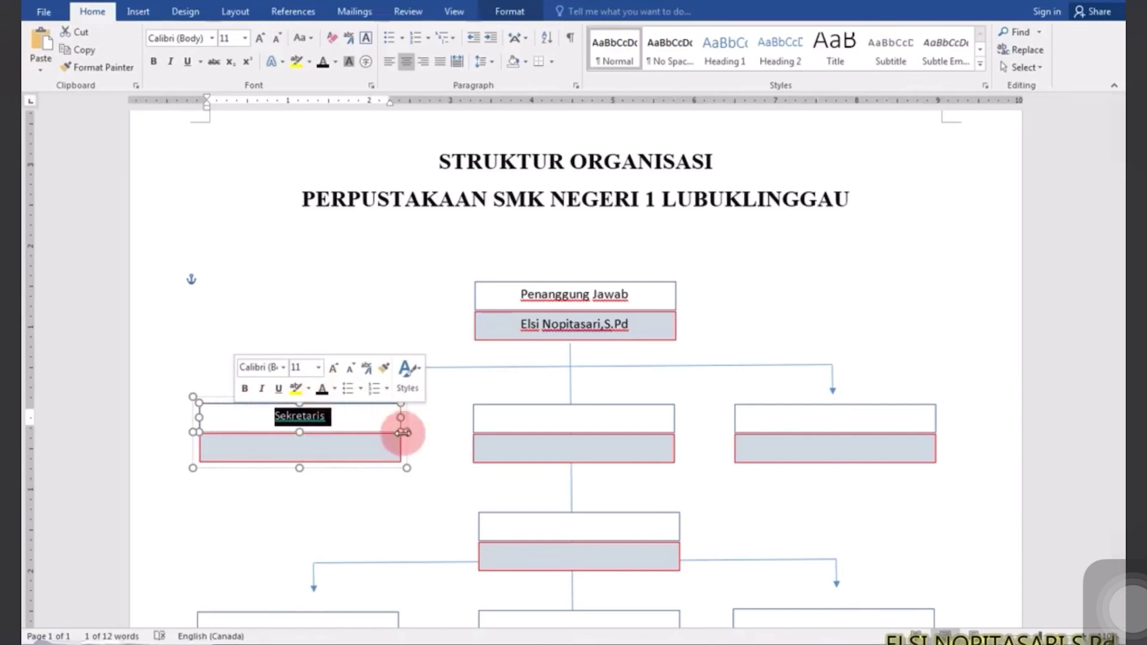
click(318, 367)
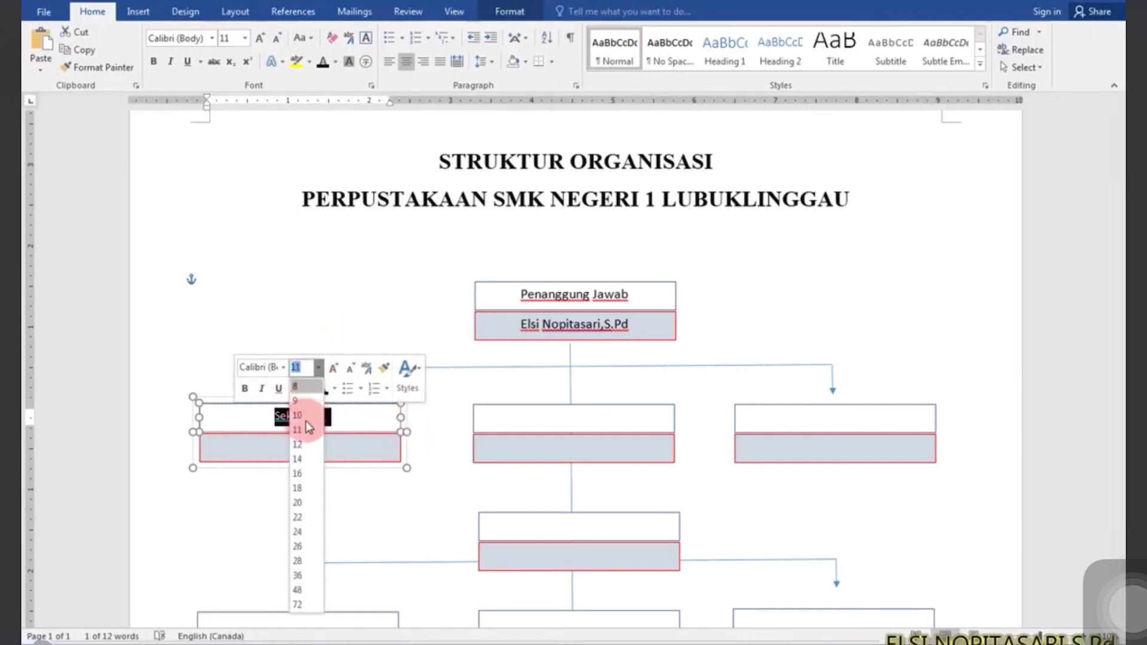
click(297, 442)
click(515, 484)
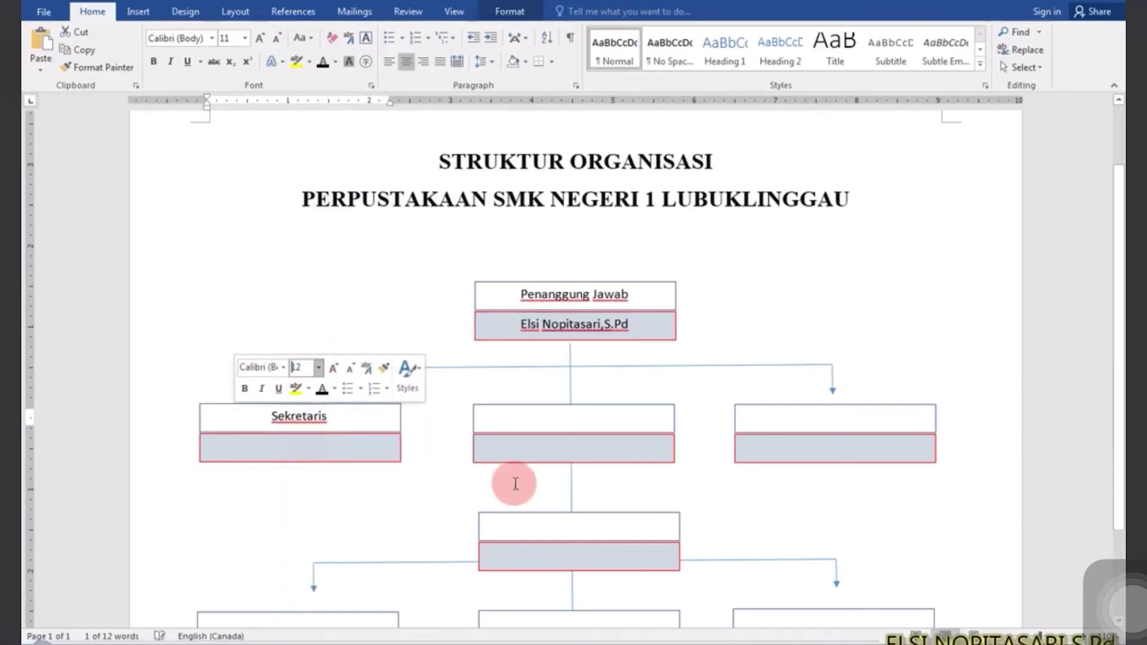
Select the upper shape of the right second-row box and scroll the page
click(813, 416)
click(813, 416)
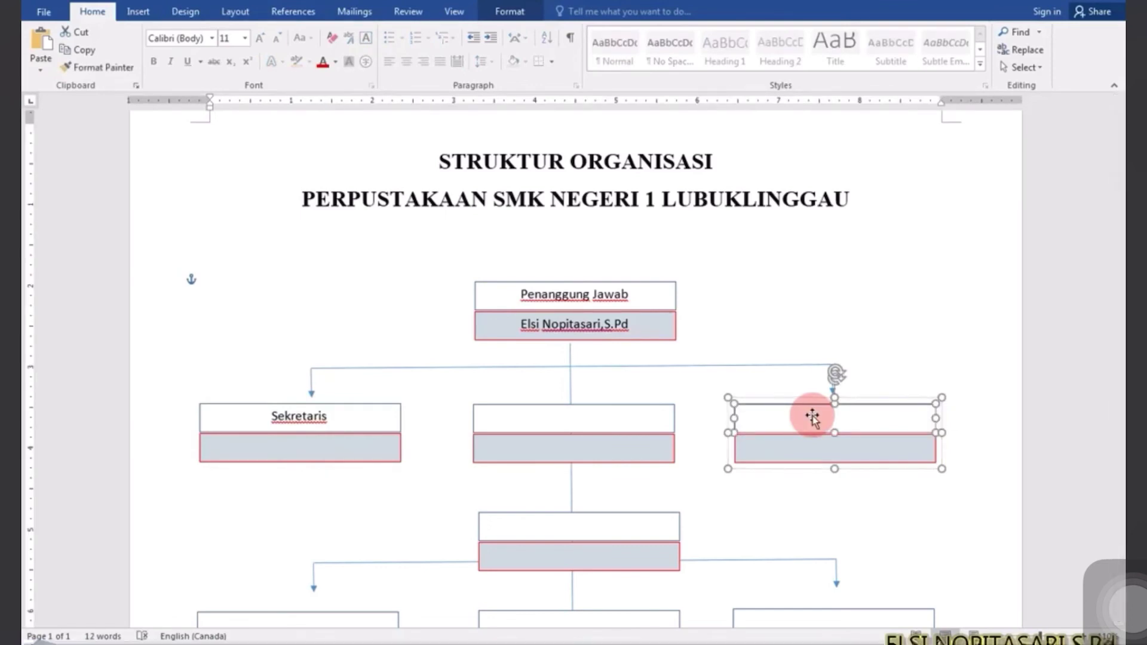
drag(1120, 251, 1122, 323)
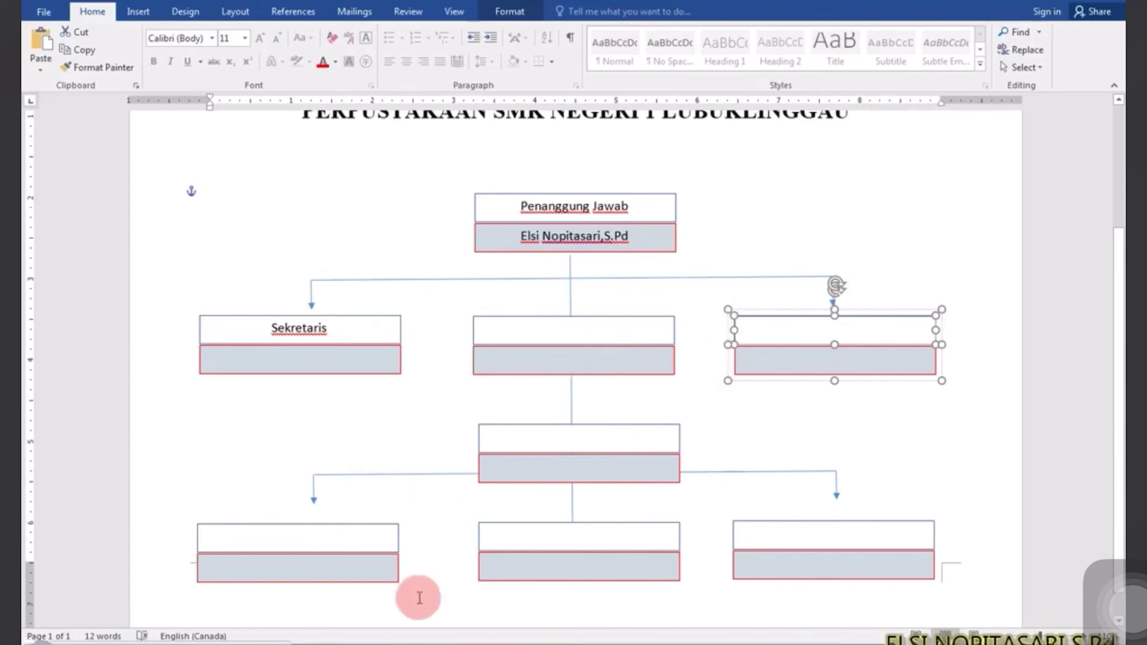
click(383, 605)
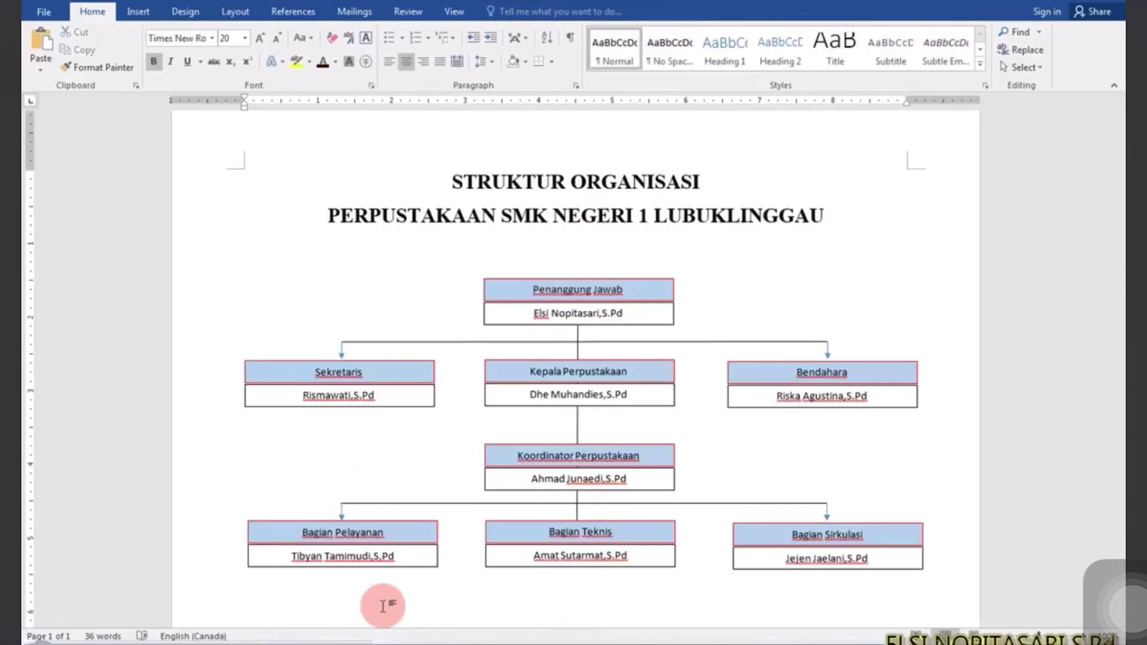